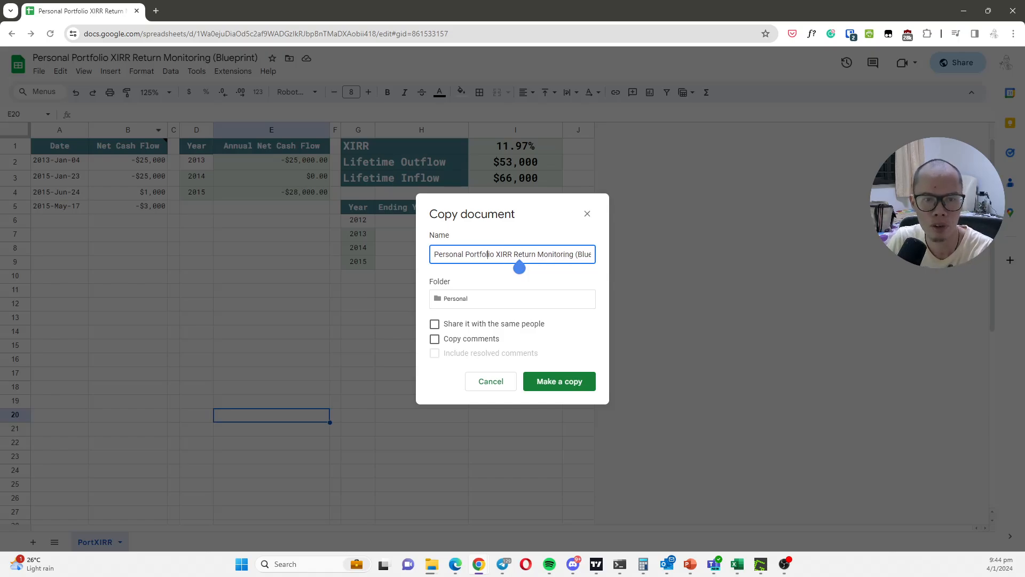
Replace "Blueprint)" in the copy's name with the owner's first name followed by "Testing", and create the copy in the Personal folder
{"action": "key", "text": "Right"}
{"action": "key", "text": "Right"}
{"action": "key", "text": "Right"}
{"action": "key", "text": "Right"}
{"action": "key", "text": "Right"}
{"action": "key", "text": "Right"}
{"action": "key", "text": "Right"}
{"action": "key", "text": "Right"}
{"action": "key", "text": "Right"}
{"action": "key", "text": "Right"}
{"action": "key", "text": "Right"}
{"action": "key", "text": "Right"}
{"action": "key", "text": "Right"}
{"action": "key", "text": "Right"}
{"action": "key", "text": "Right"}
{"action": "key", "text": "Right"}
{"action": "key", "text": "Right"}
{"action": "key", "text": "Right"}
{"action": "key", "text": "Right"}
{"action": "key", "text": "Right"}
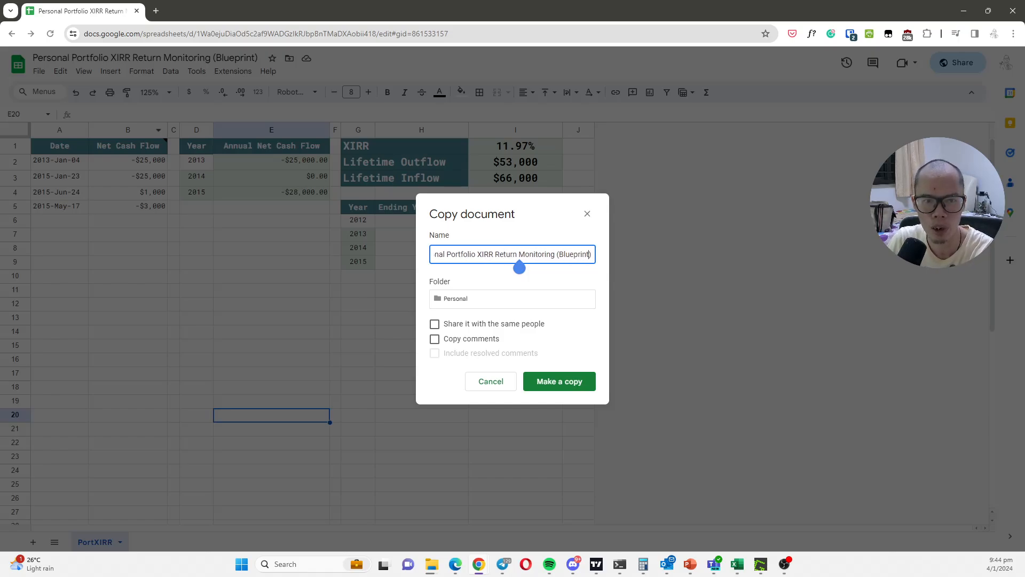
{"action": "key", "text": "BackSpace"}
{"action": "key", "text": "BackSpace"}
{"action": "key", "text": "BackSpace"}
{"action": "key", "text": "BackSpace"}
{"action": "key", "text": "BackSpace"}
{"action": "key", "text": "BackSpace"}
{"action": "key", "text": "BackSpace"}
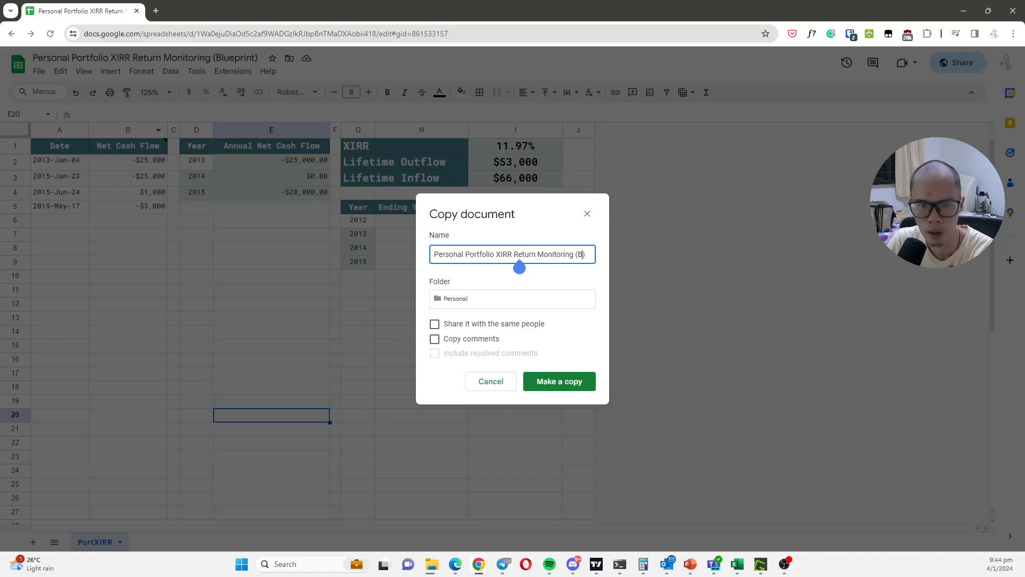
{"action": "key", "text": "BackSpace"}
{"action": "type", "text": "Kyith"}
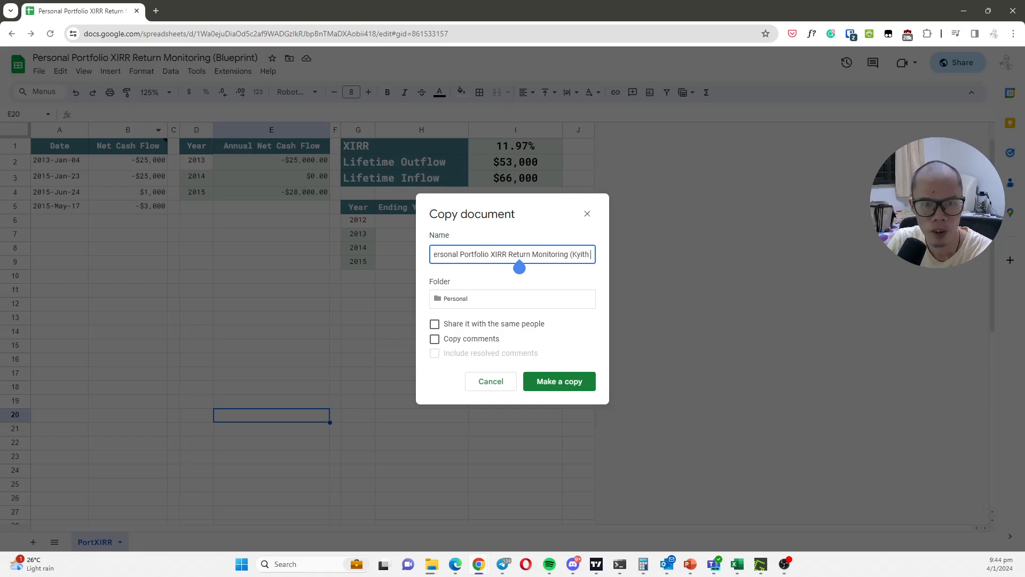
{"action": "type", "text": " Testing"}
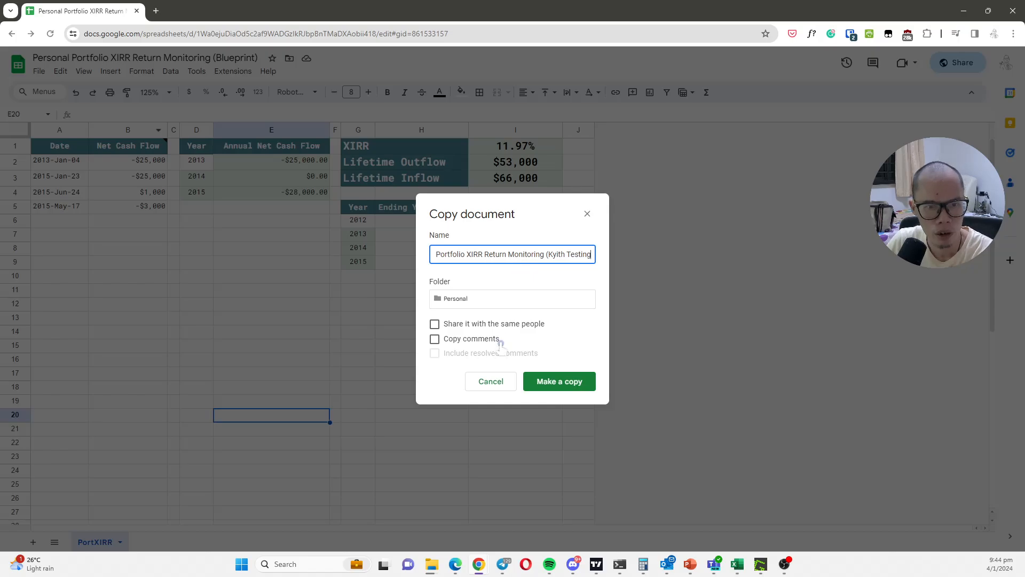
{"action": "left_click", "coordinate": [575, 383]}
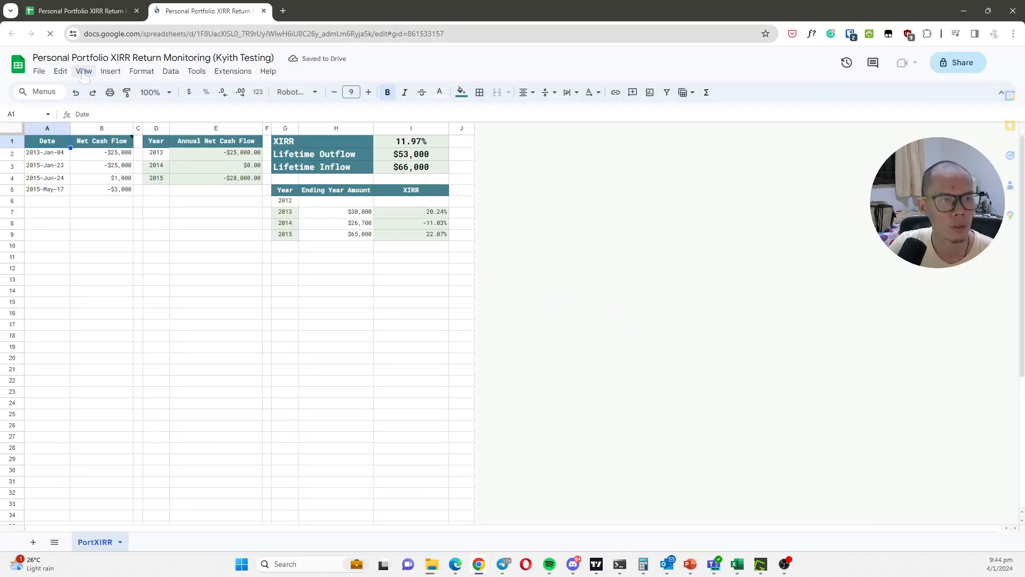
Set the zoom of the copied spreadsheet to 150%
{"action": "left_click", "coordinate": [83, 72]}
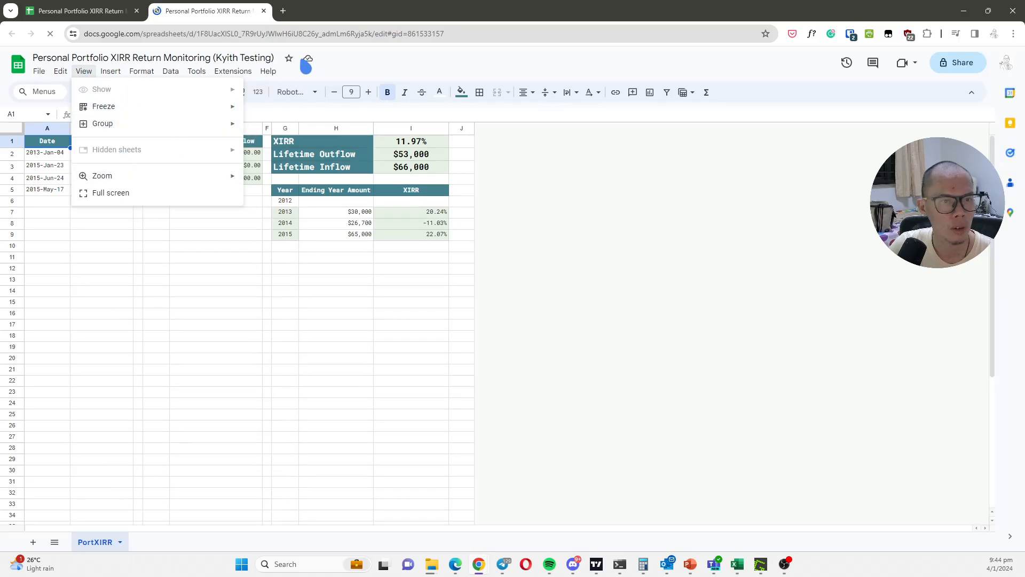
{"action": "left_click", "coordinate": [357, 71]}
{"action": "left_click", "coordinate": [155, 92]}
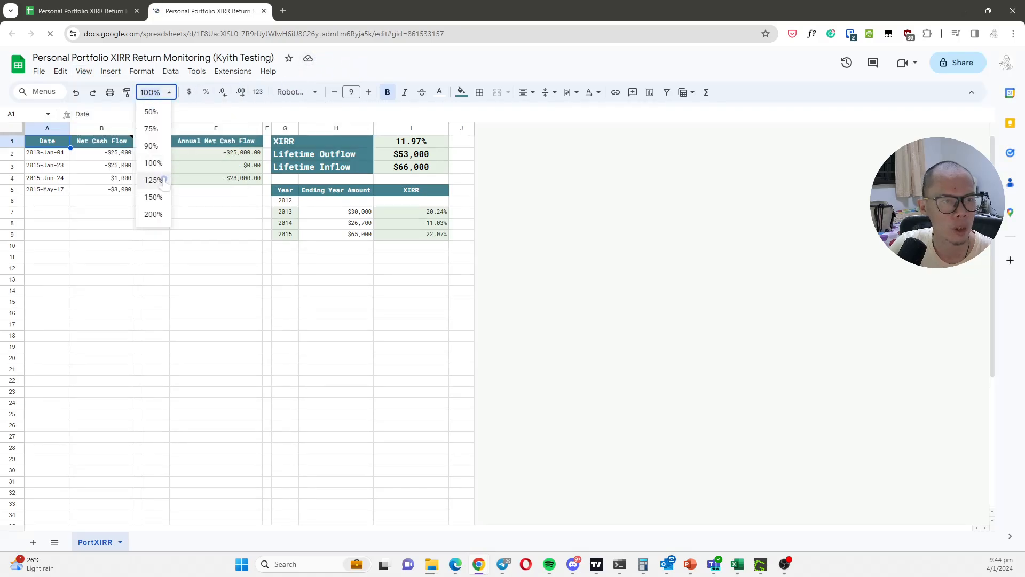
{"action": "left_click", "coordinate": [161, 182]}
{"action": "left_click", "coordinate": [155, 92]}
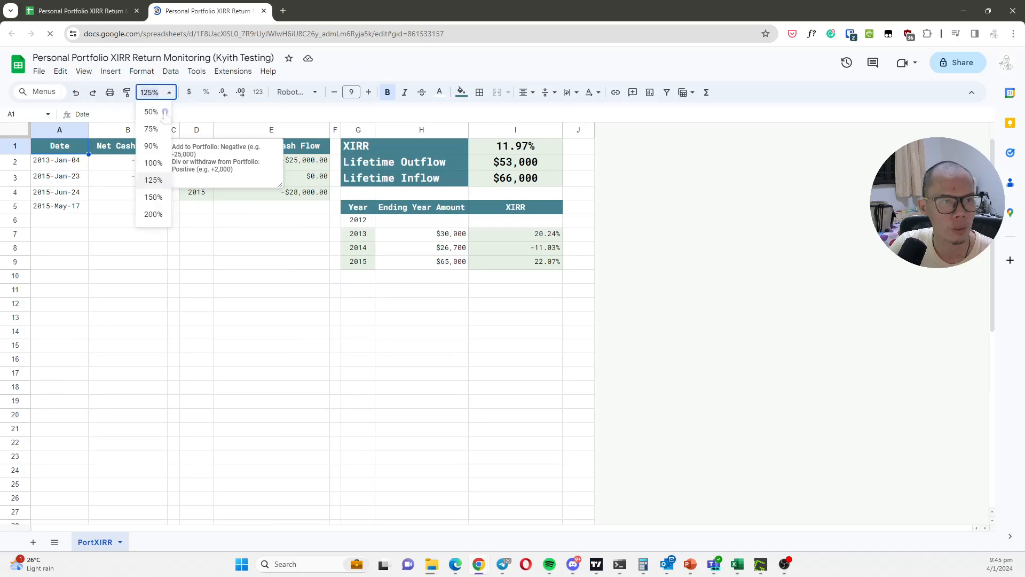
{"action": "left_click", "coordinate": [159, 198]}
{"action": "left_click", "coordinate": [440, 361]}
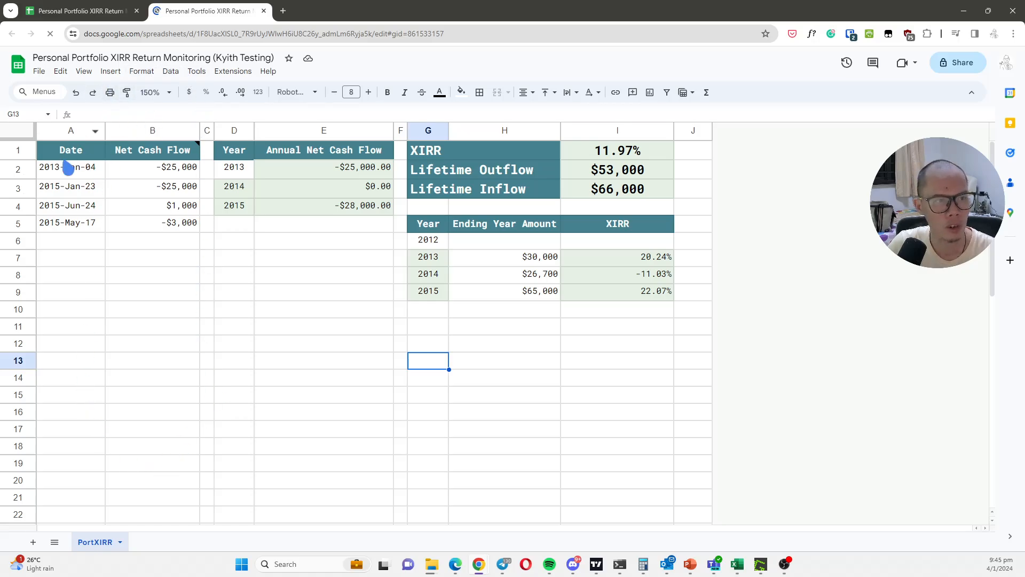
Examine the year and Annual Net Cash Flow cells in D2:E4 to see which ones are calculated by formulas
{"action": "mouse_move", "coordinate": [128, 155]}
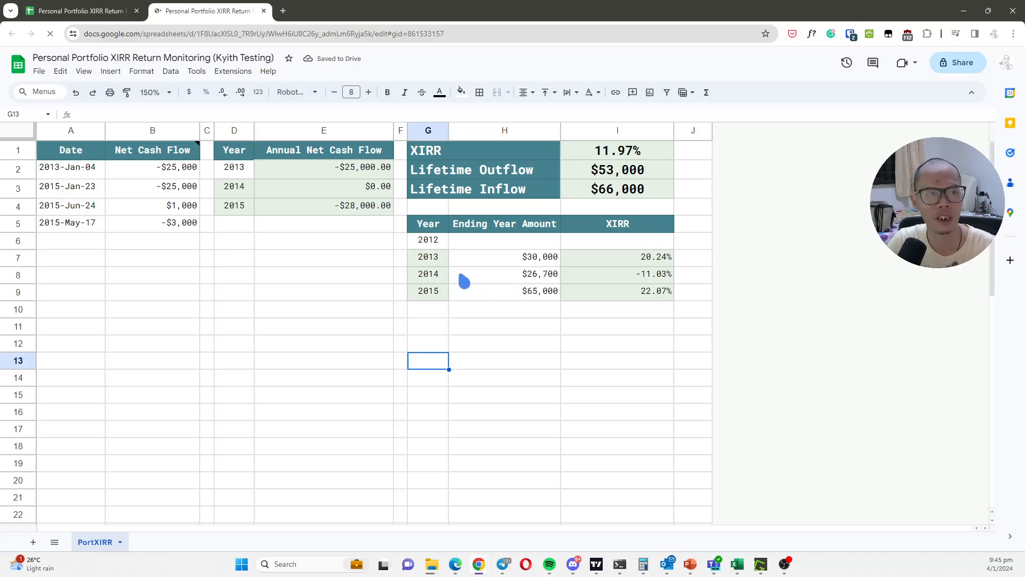
{"action": "left_click", "coordinate": [384, 173]}
{"action": "left_click_drag", "start_coordinate": [380, 184], "coordinate": [317, 219]}
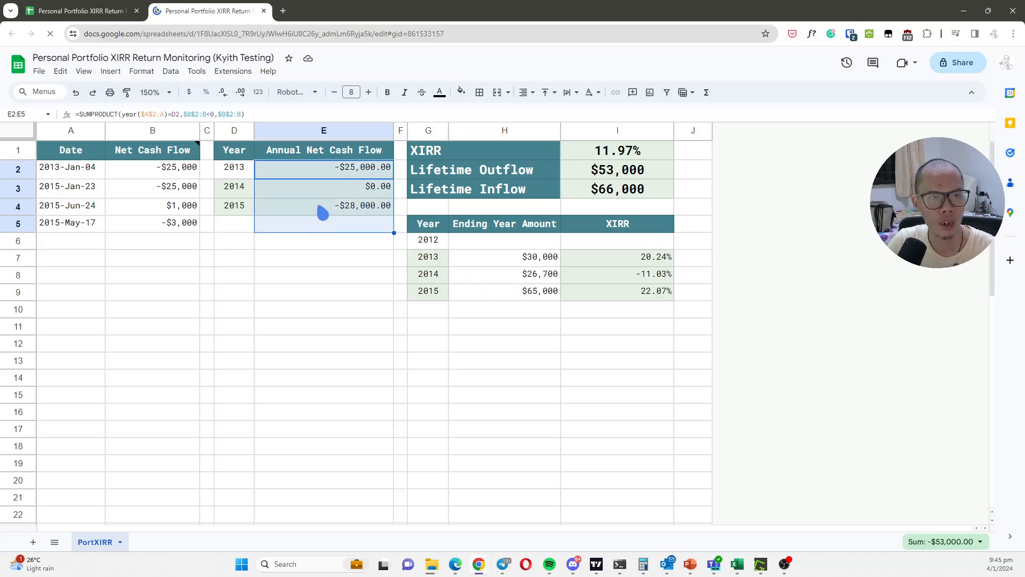
{"action": "left_click", "coordinate": [326, 194]}
{"action": "left_click", "coordinate": [341, 169]}
{"action": "left_click", "coordinate": [342, 206]}
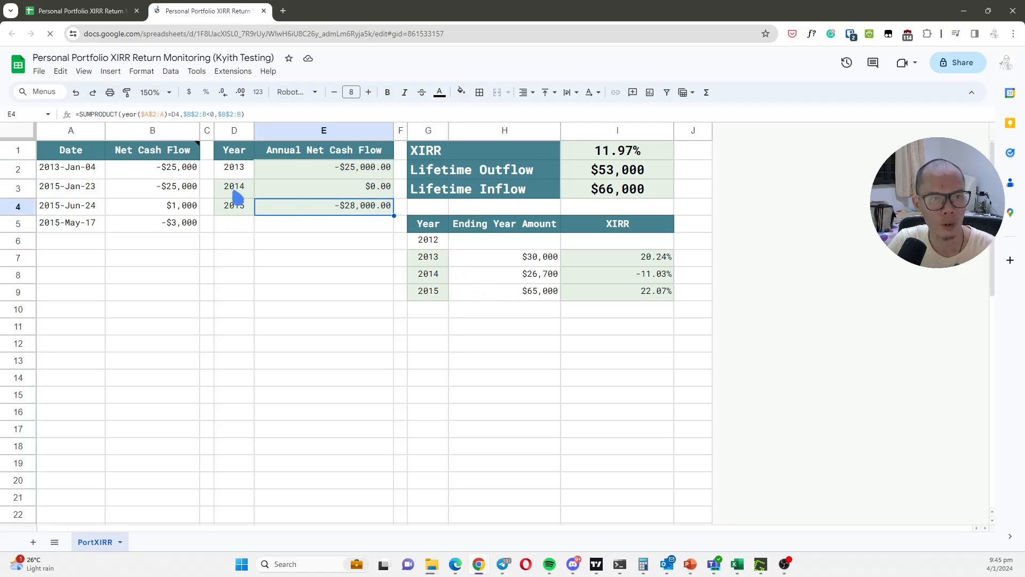
{"action": "left_click", "coordinate": [233, 190]}
{"action": "left_click", "coordinate": [234, 207]}
{"action": "left_click", "coordinate": [307, 210]}
{"action": "left_click", "coordinate": [379, 174]}
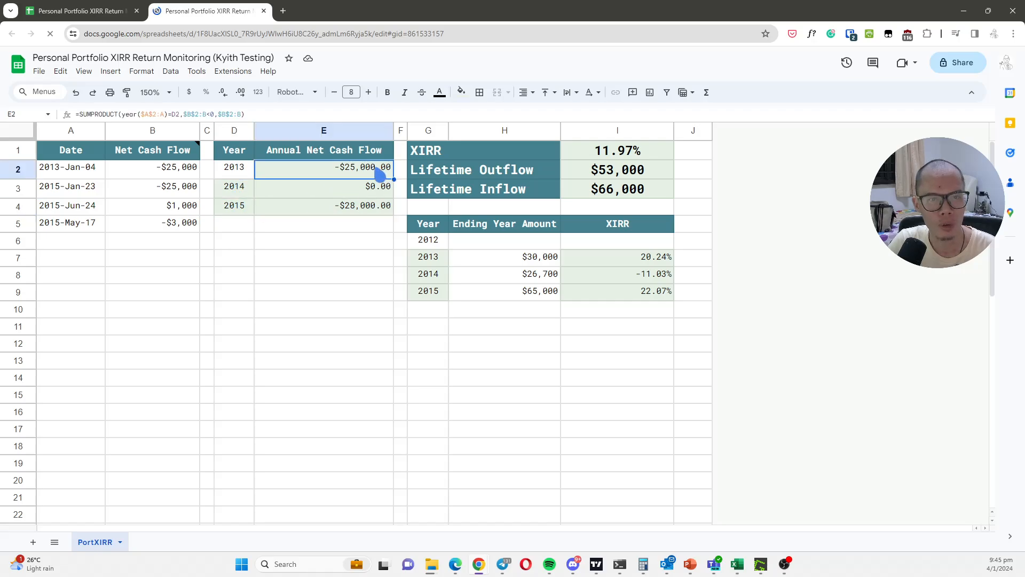
Examine the formulas behind the yearly table's Year column, the overall XIRR, the Lifetime Outflow and the 2014 XIRR
{"action": "left_click", "coordinate": [434, 259]}
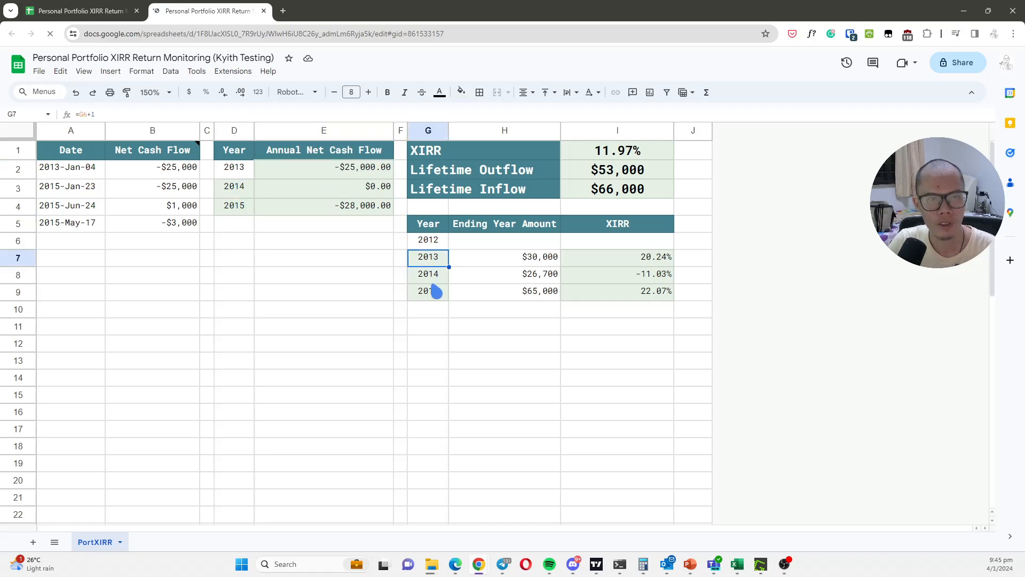
{"action": "left_click", "coordinate": [436, 292]}
{"action": "left_click", "coordinate": [441, 275]}
{"action": "left_click", "coordinate": [441, 263]}
{"action": "left_click", "coordinate": [438, 280]}
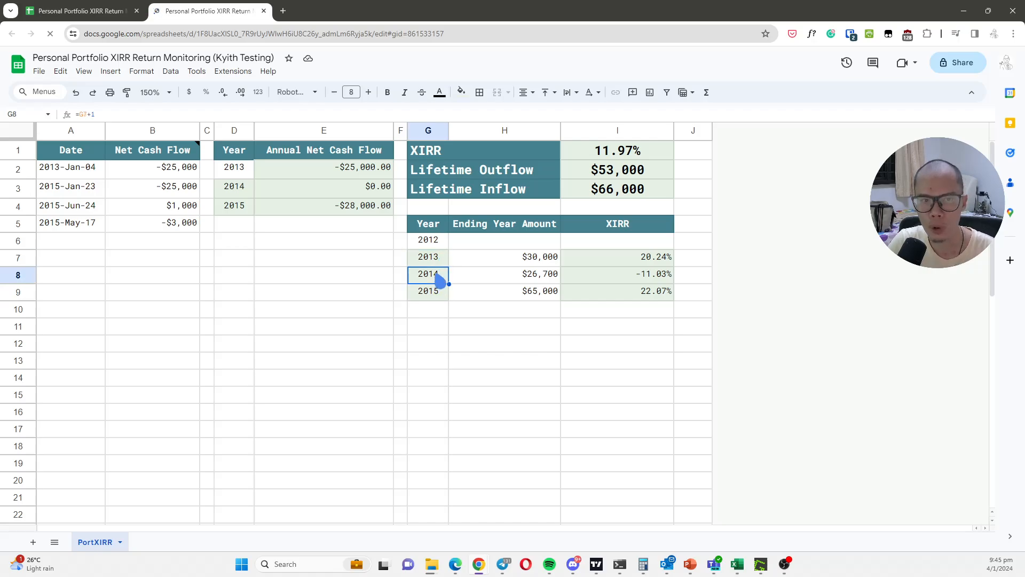
{"action": "left_click", "coordinate": [653, 154]}
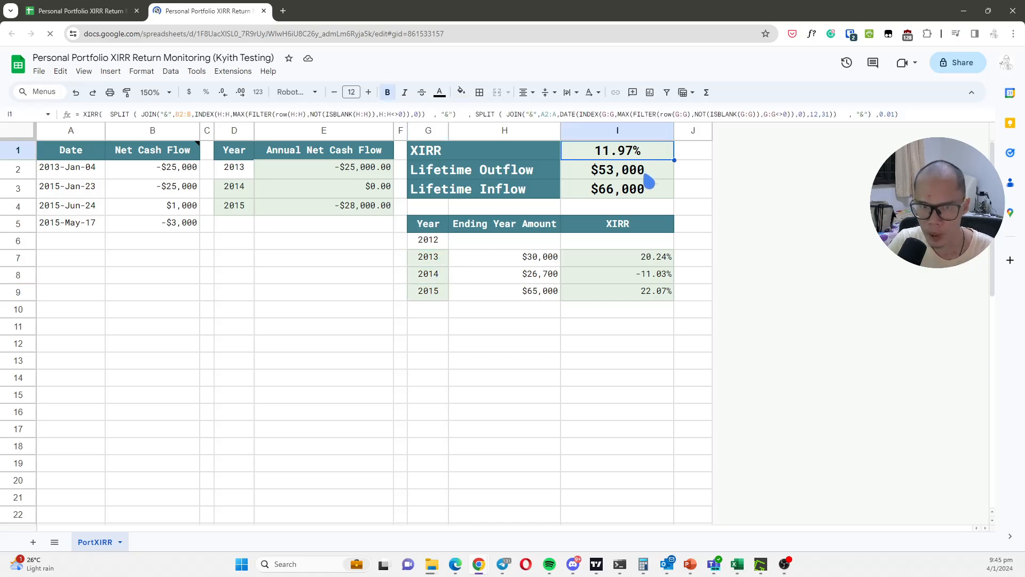
{"action": "left_click", "coordinate": [650, 176]}
{"action": "left_click", "coordinate": [621, 275]}
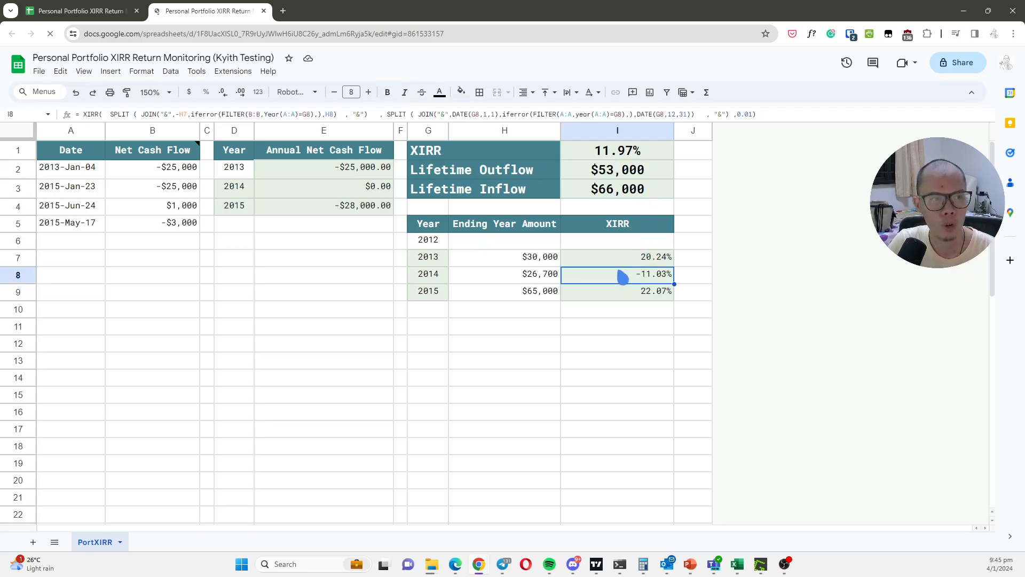
Review the manual input cells in the Date, Net Cash Flow and Ending Year Amount columns
{"action": "left_click", "coordinate": [90, 191]}
{"action": "left_click", "coordinate": [158, 212]}
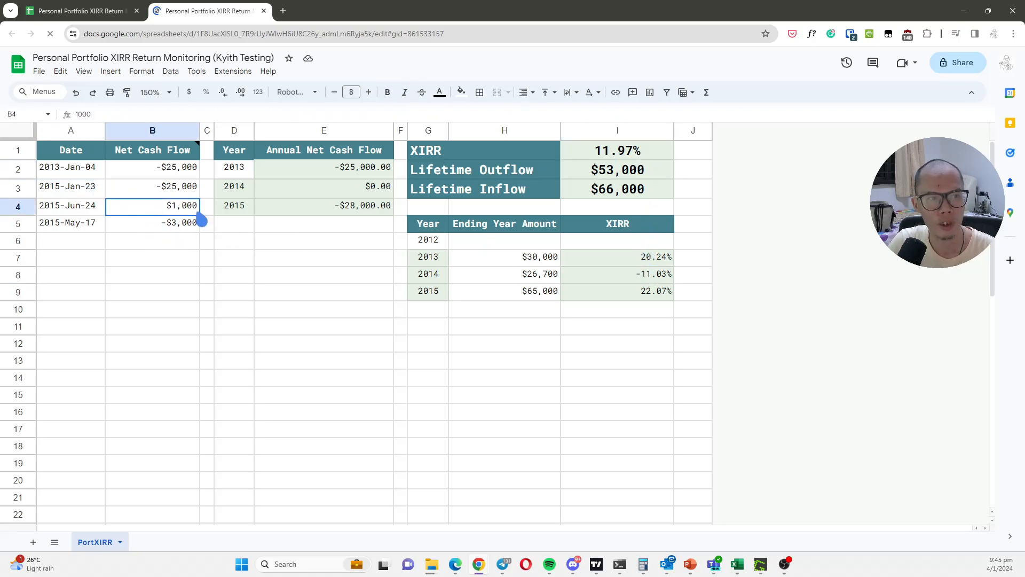
{"action": "left_click", "coordinate": [492, 261]}
{"action": "left_click", "coordinate": [523, 293]}
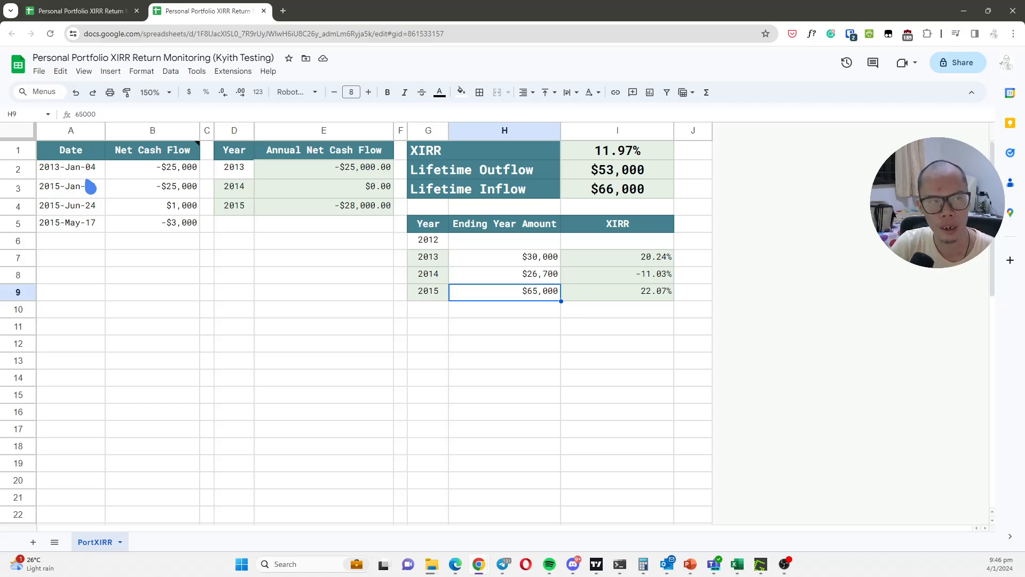
Set the first transaction's date in A2 to 1/4/20
{"action": "left_click", "coordinate": [91, 176]}
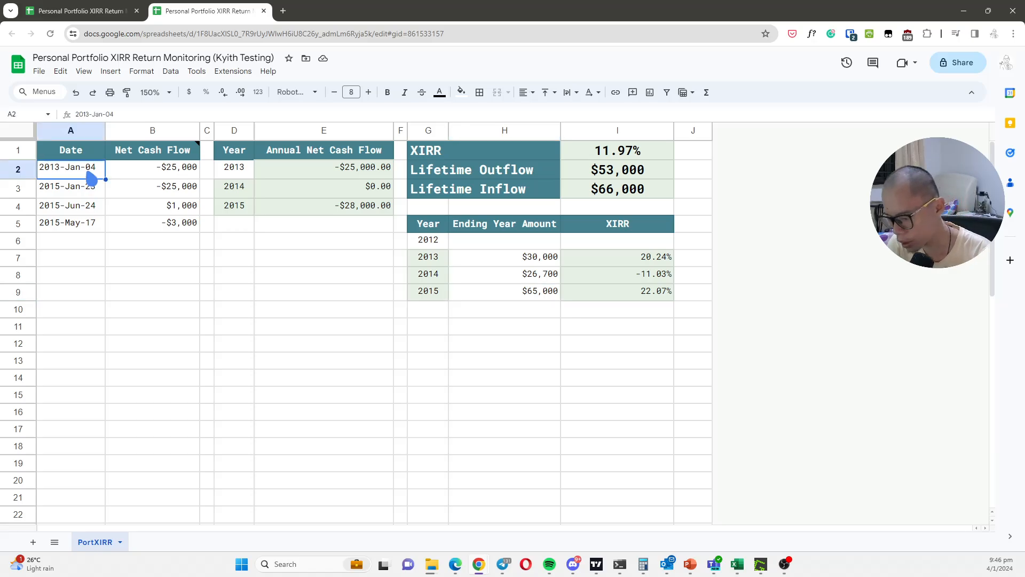
{"action": "type", "text": "1"}
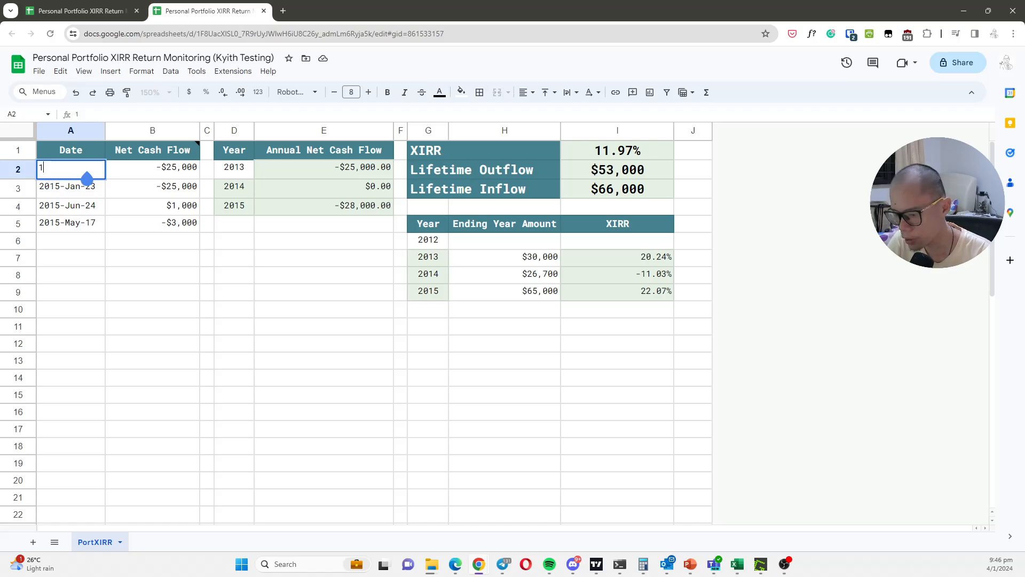
{"action": "type", "text": "1/4"}
{"action": "key", "text": "BackSpace"}
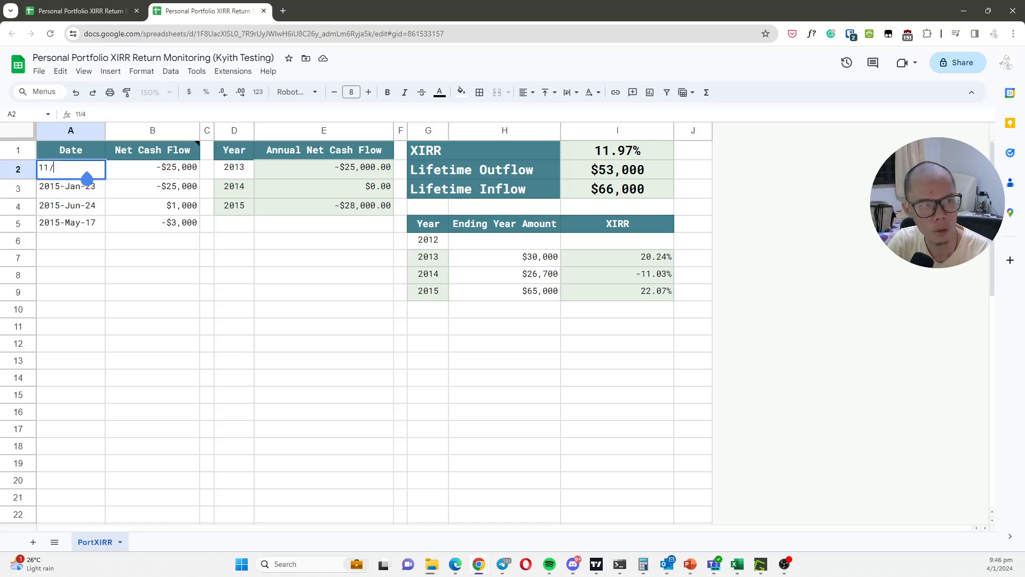
{"action": "key", "text": "BackSpace"}
{"action": "key", "text": "BackSpace"}
{"action": "type", "text": "/4"}
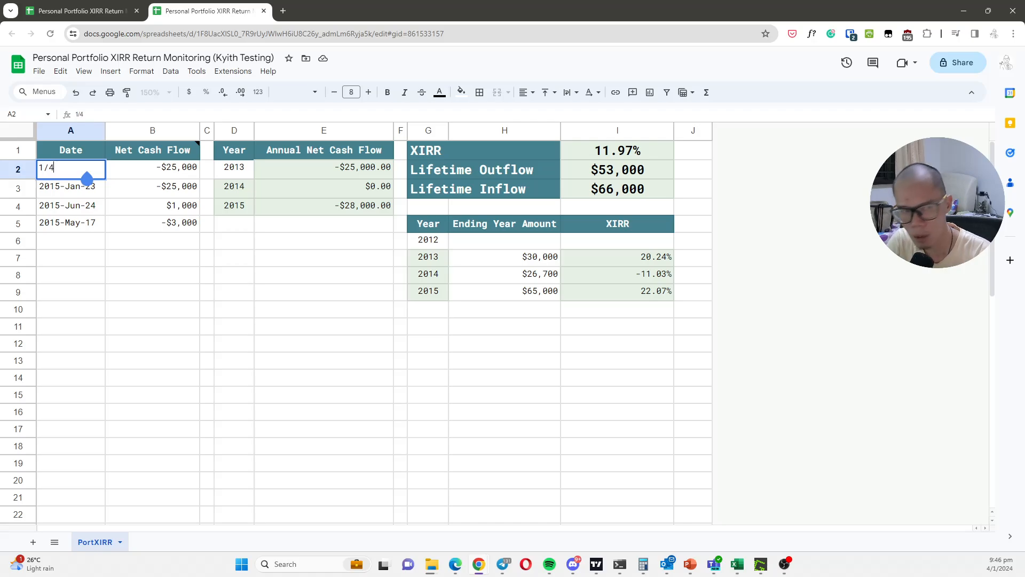
{"action": "type", "text": "/"}
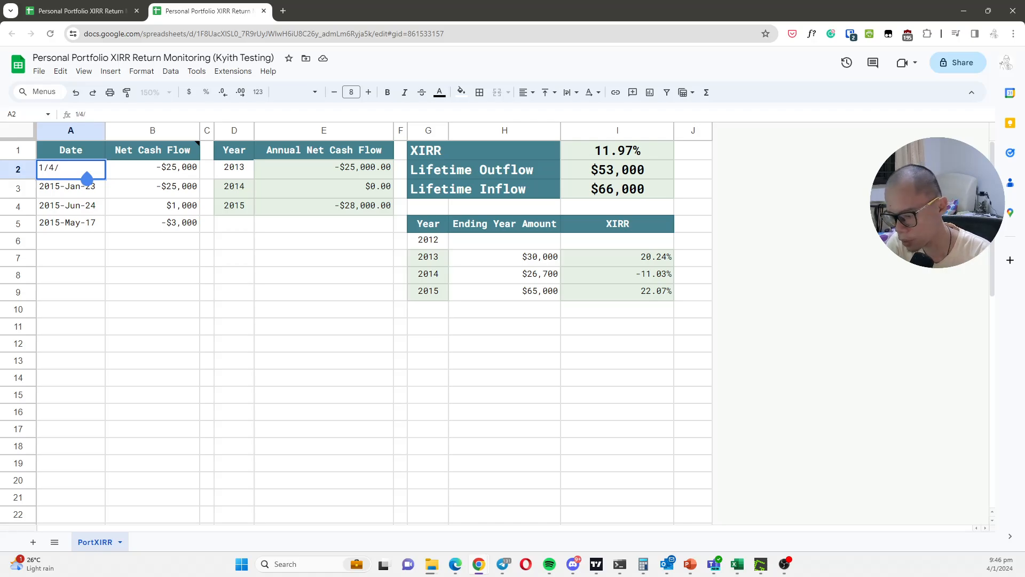
{"action": "type", "text": "20"}
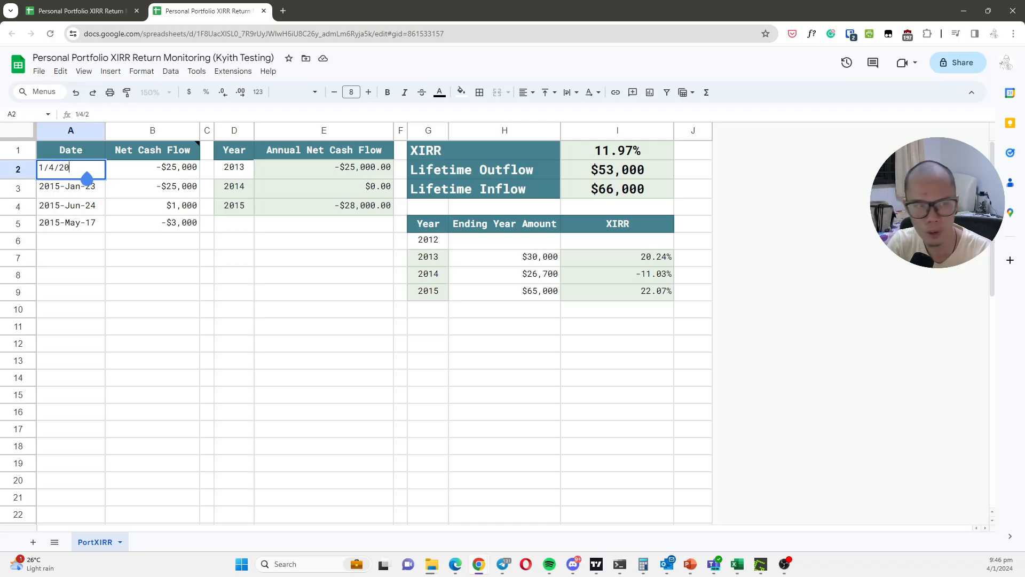
{"action": "key", "text": "Return"}
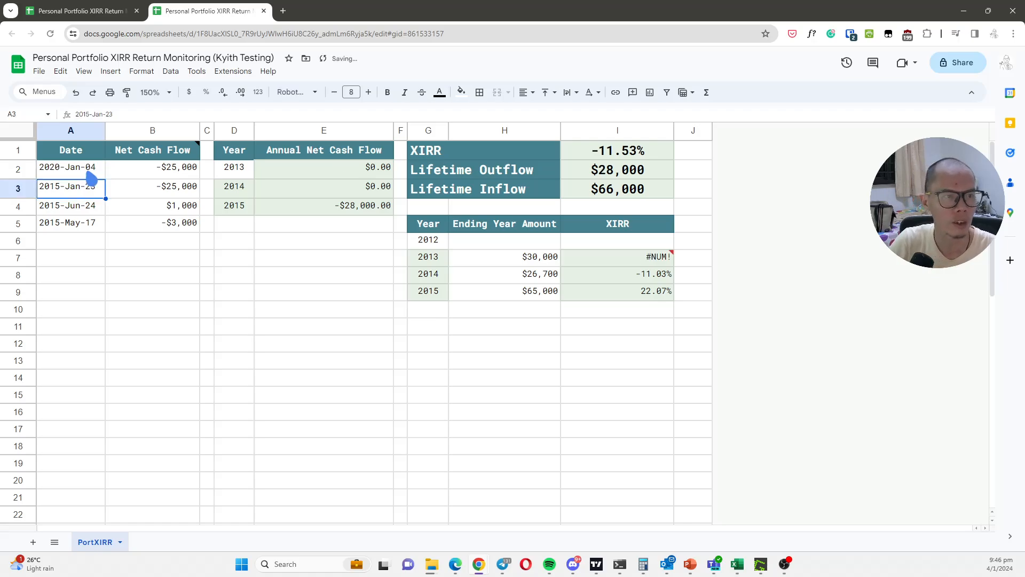
Set the first transaction's net cash flow in B2 to -135000 and check the sign-convention note on the Net Cash Flow header
{"action": "left_click", "coordinate": [169, 172]}
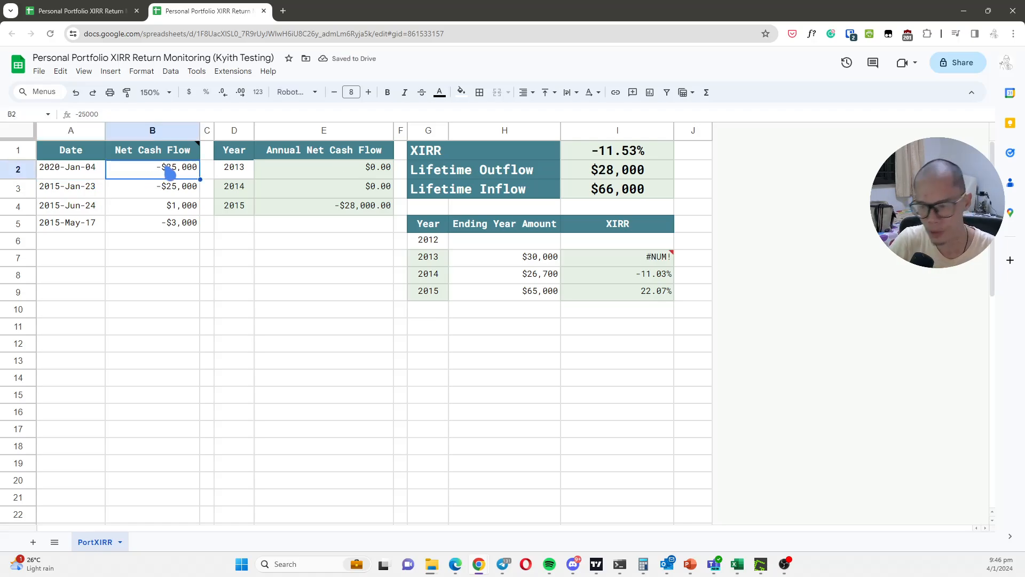
{"action": "type", "text": "-"}
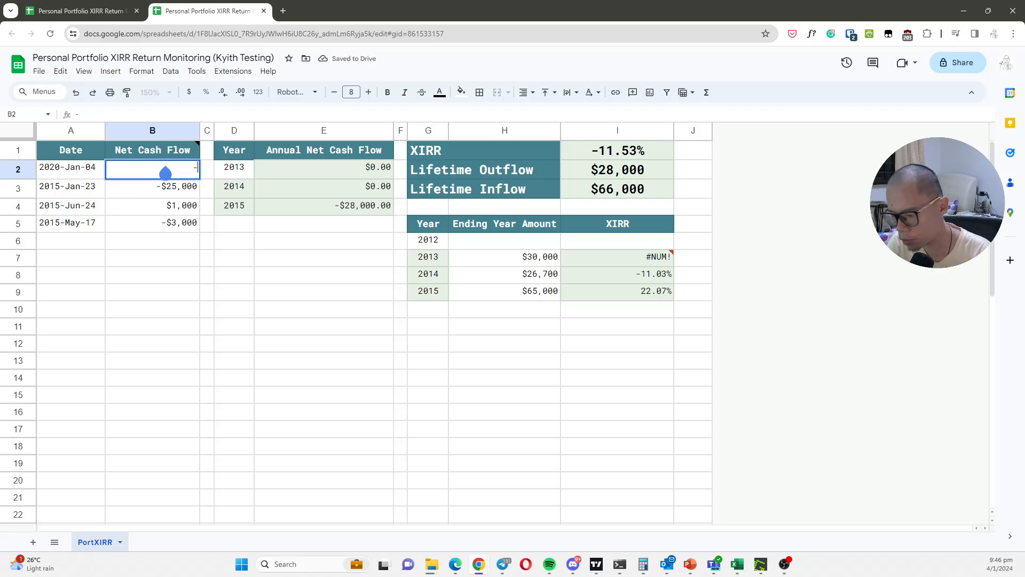
{"action": "type", "text": "$135,000"}
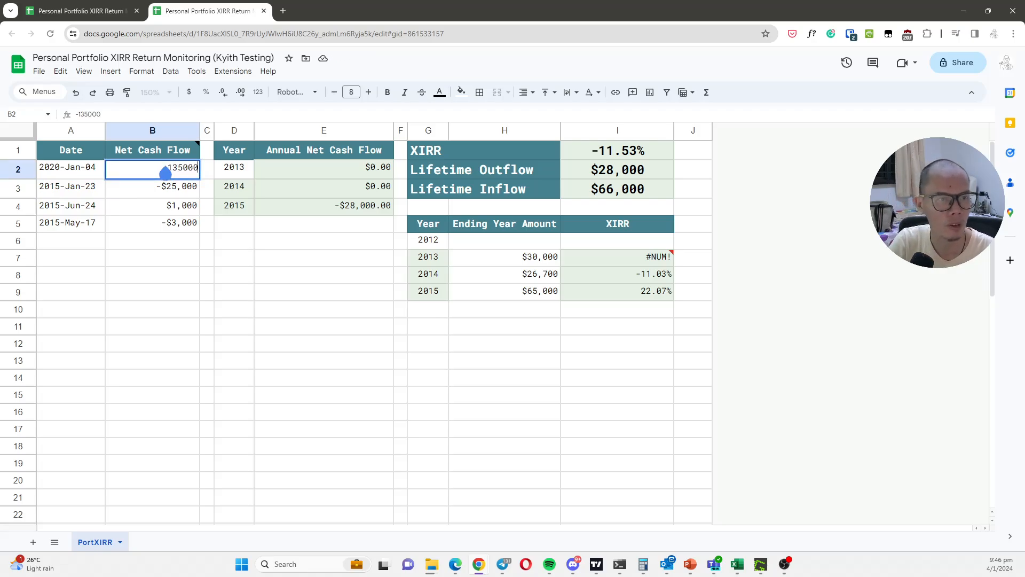
{"action": "key", "text": "Return"}
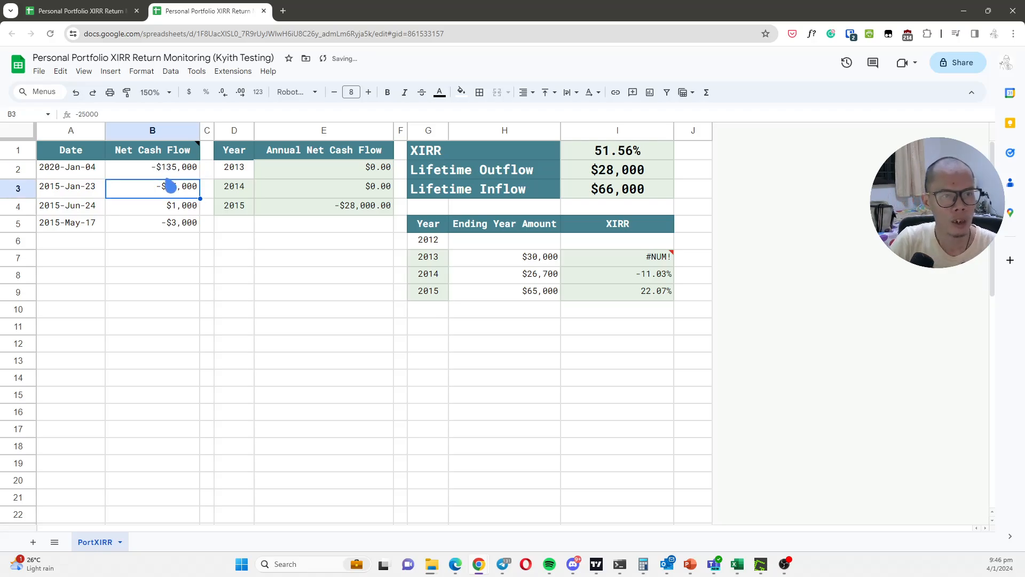
{"action": "mouse_move", "coordinate": [174, 160]}
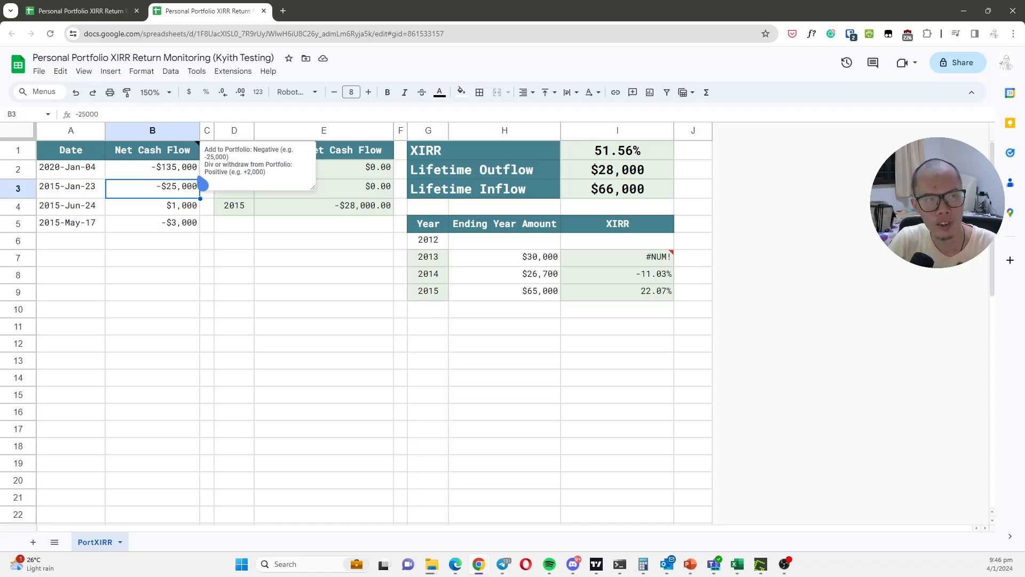
{"action": "left_click", "coordinate": [188, 178]}
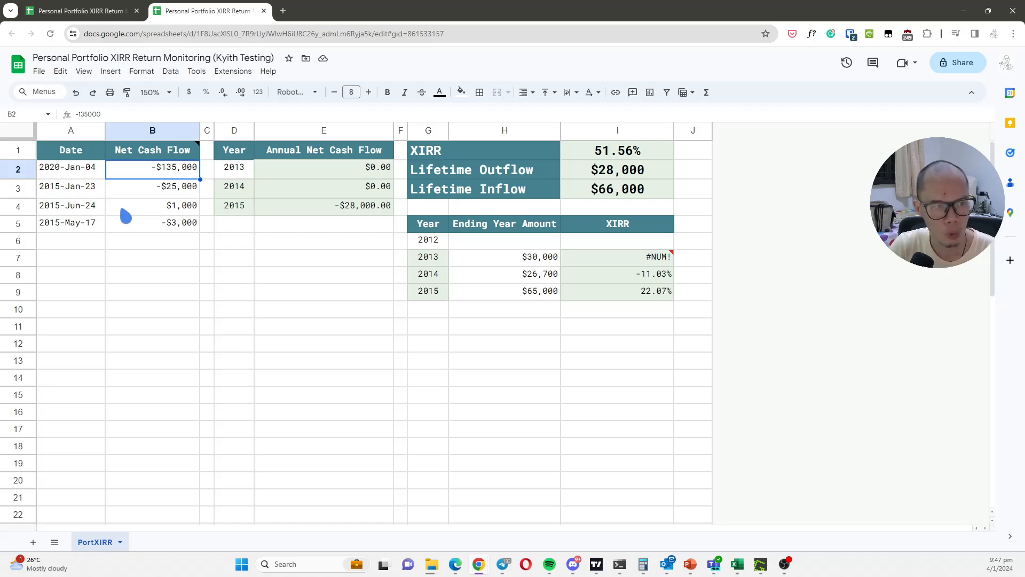
Enter the second transaction in row 3 with date 1/30/20 and net cash flow -2000
{"action": "left_click", "coordinate": [99, 191]}
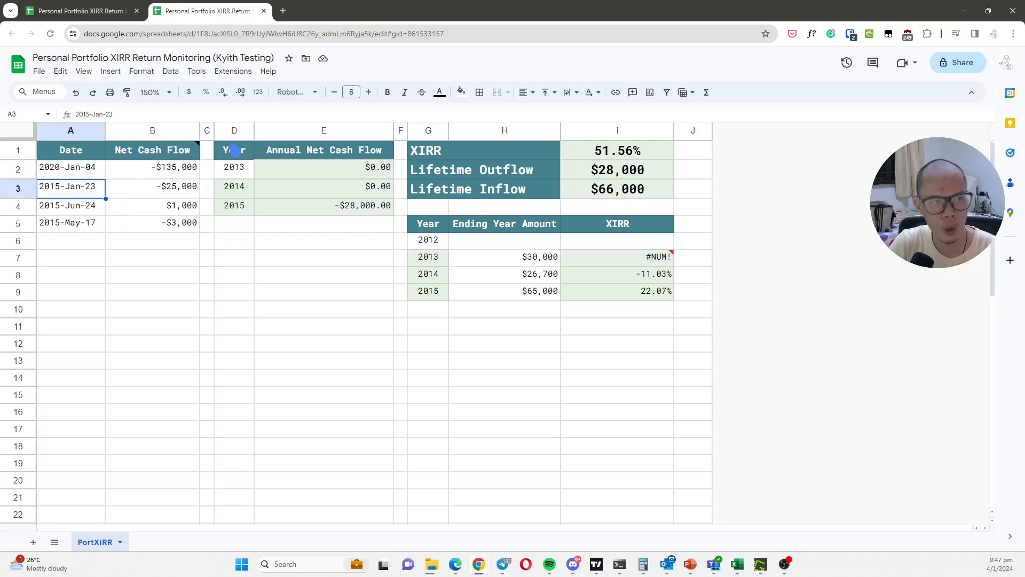
{"action": "type", "text": "1/"}
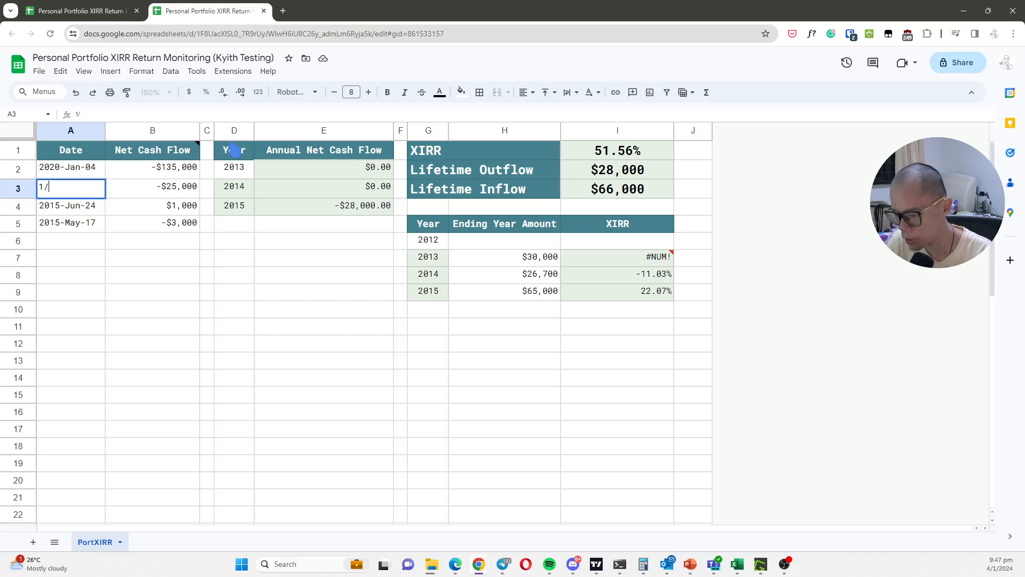
{"action": "type", "text": "30/20"}
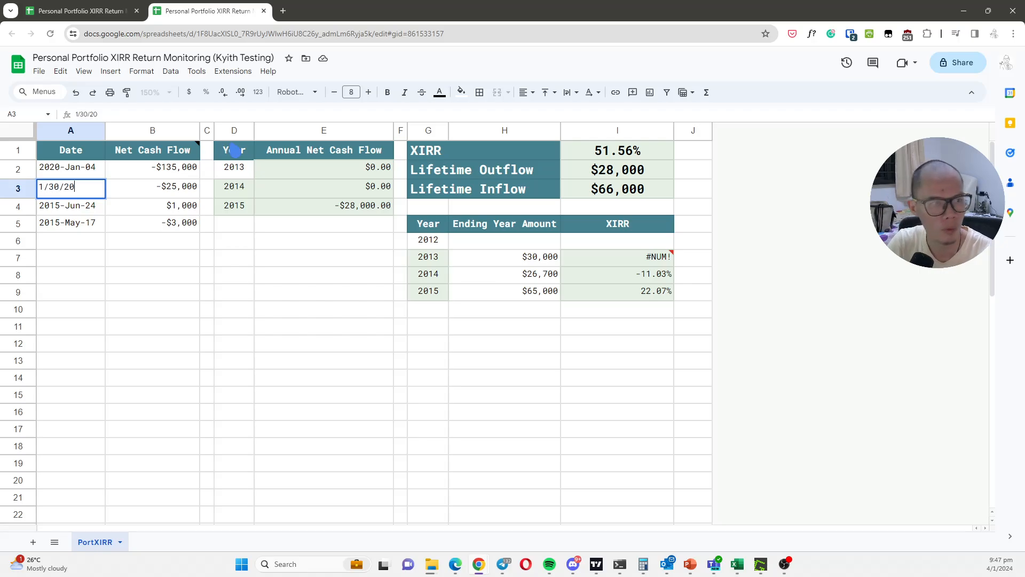
{"action": "key", "text": "Return"}
{"action": "key", "text": "Up"}
{"action": "key", "text": "Right"}
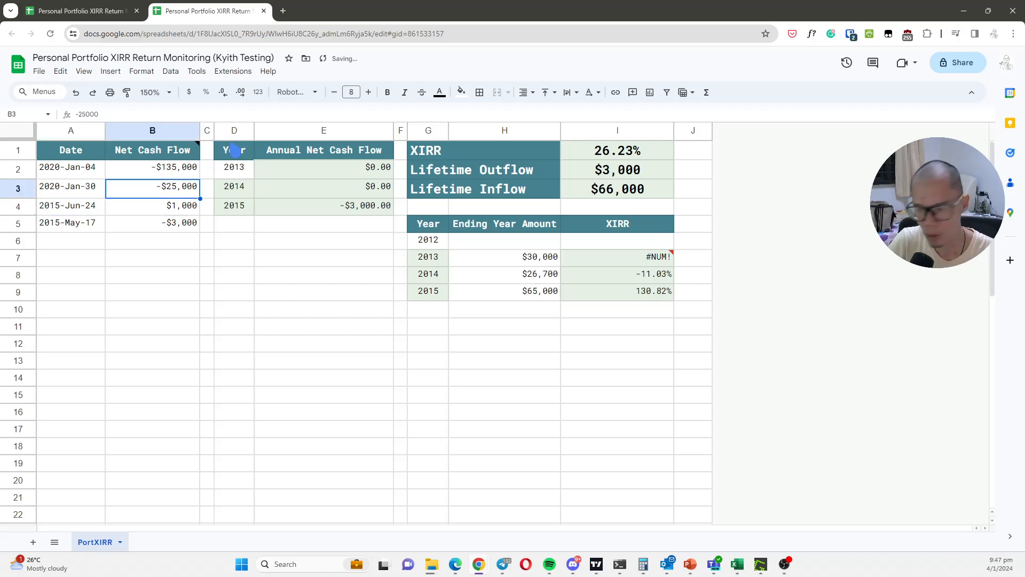
{"action": "type", "text": "-2000"}
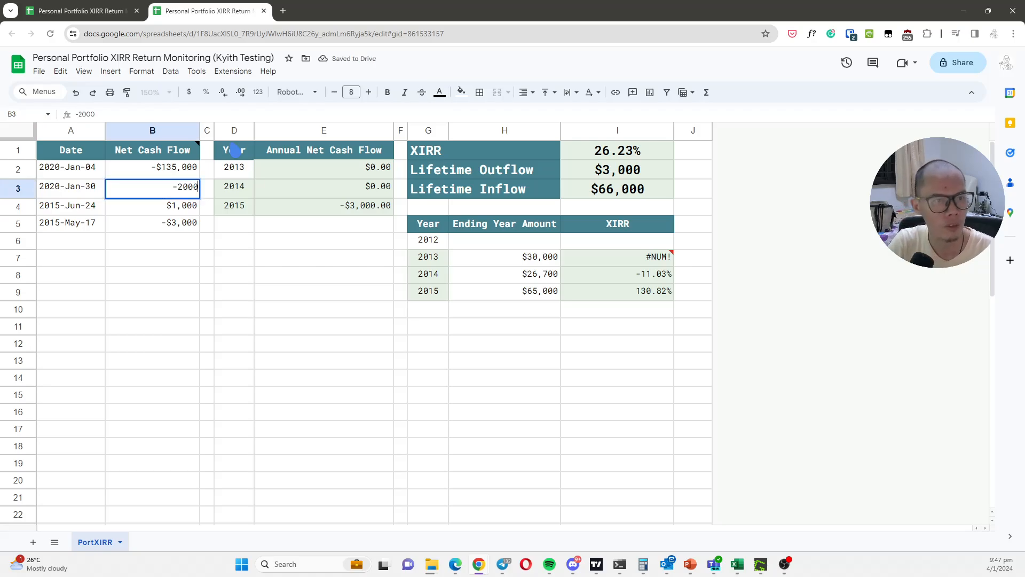
{"action": "key", "text": "Return"}
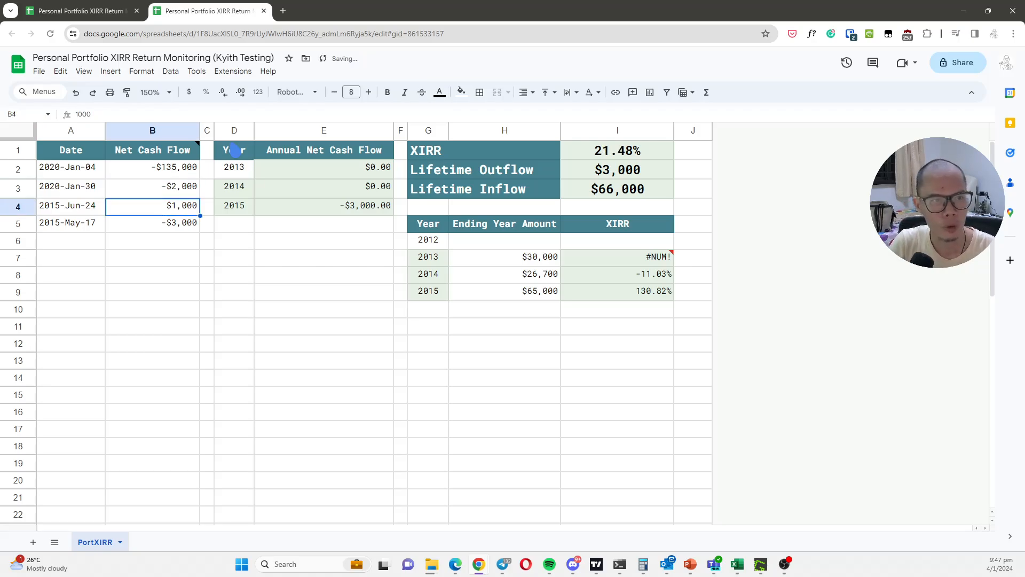
{"action": "key", "text": "Up"}
{"action": "key", "text": "Up"}
{"action": "key", "text": "Down"}
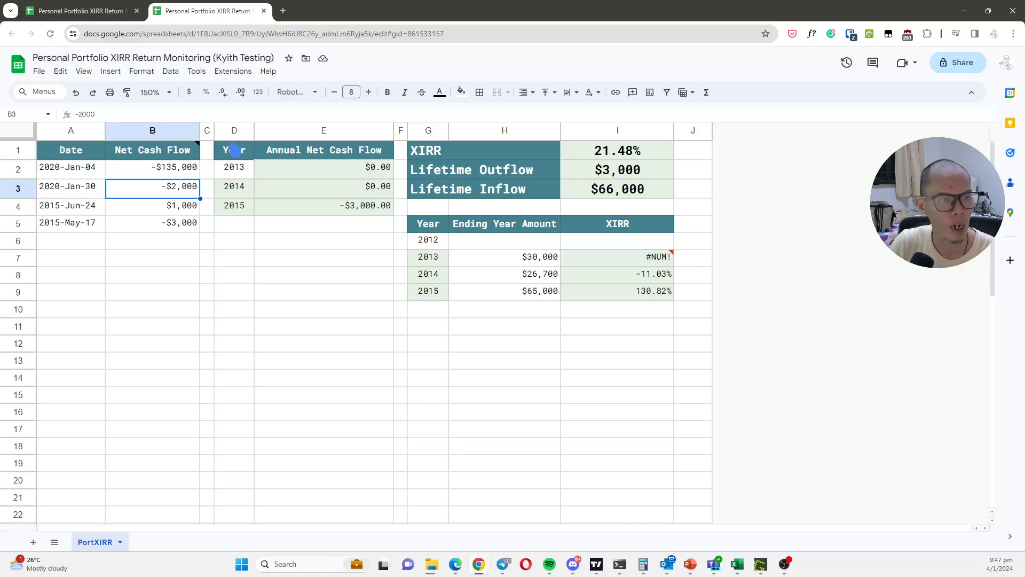
{"action": "key", "text": "Up"}
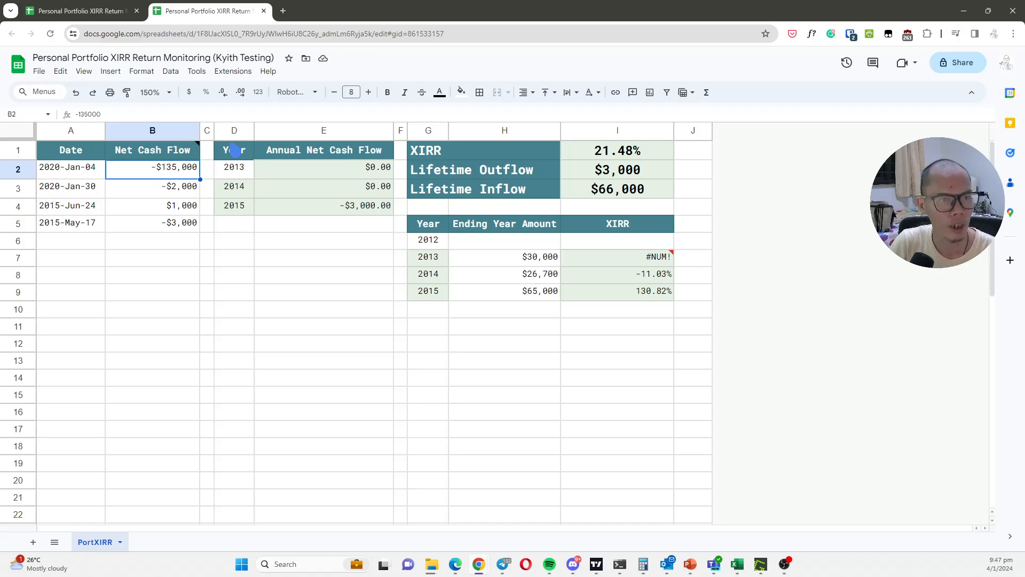
{"action": "key", "text": "Down"}
Enter the third transaction in row 4 with date 2/28/20 and net cash flow -2000
{"action": "key", "text": "Left"}
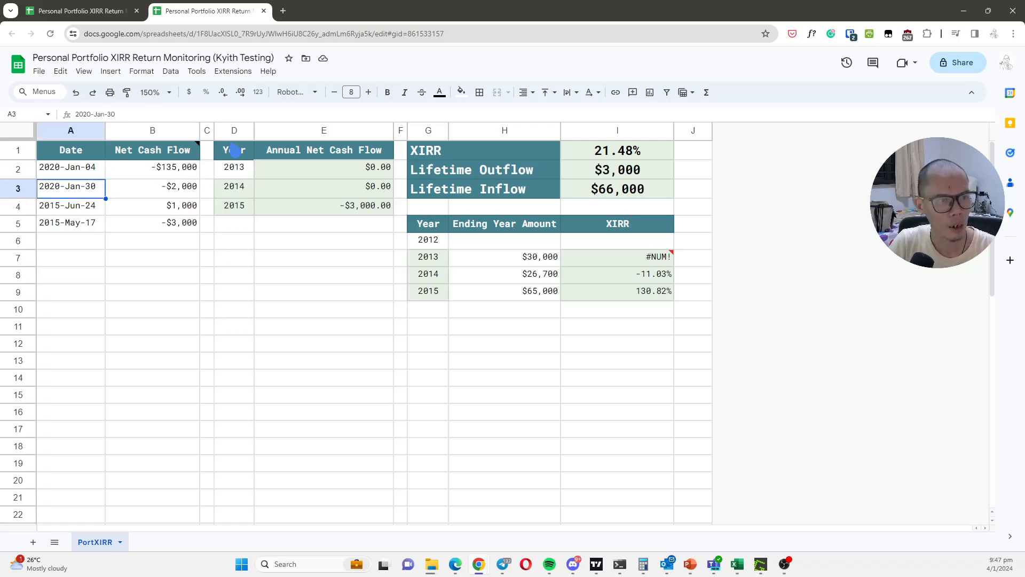
{"action": "key", "text": "Down"}
{"action": "type", "text": "23/2"}
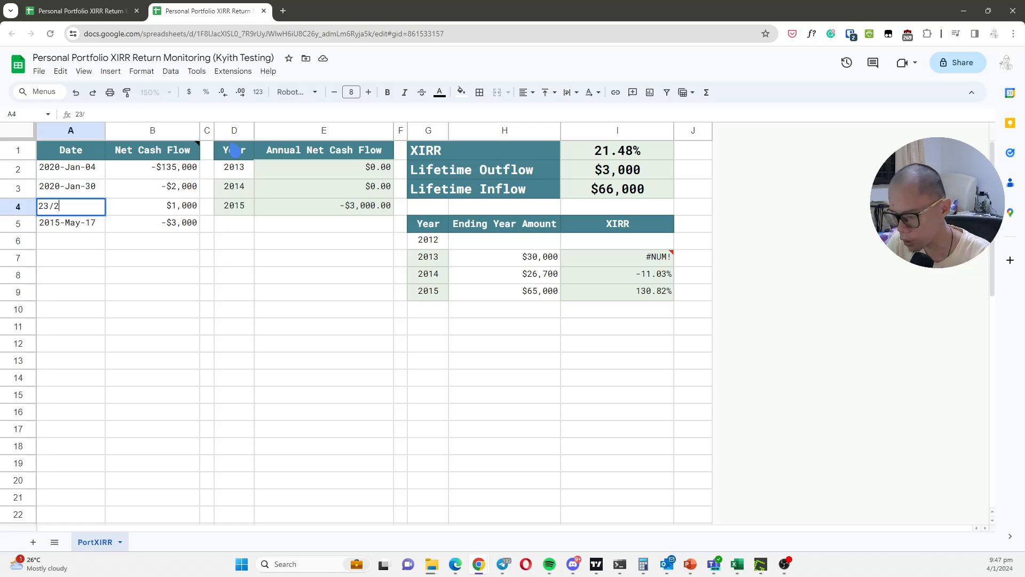
{"action": "key", "text": "BackSpace"}
{"action": "type", "text": "20"}
{"action": "key", "text": "BackSpace"}
{"action": "key", "text": "BackSpace"}
{"action": "key", "text": "BackSpace"}
{"action": "key", "text": "BackSpace"}
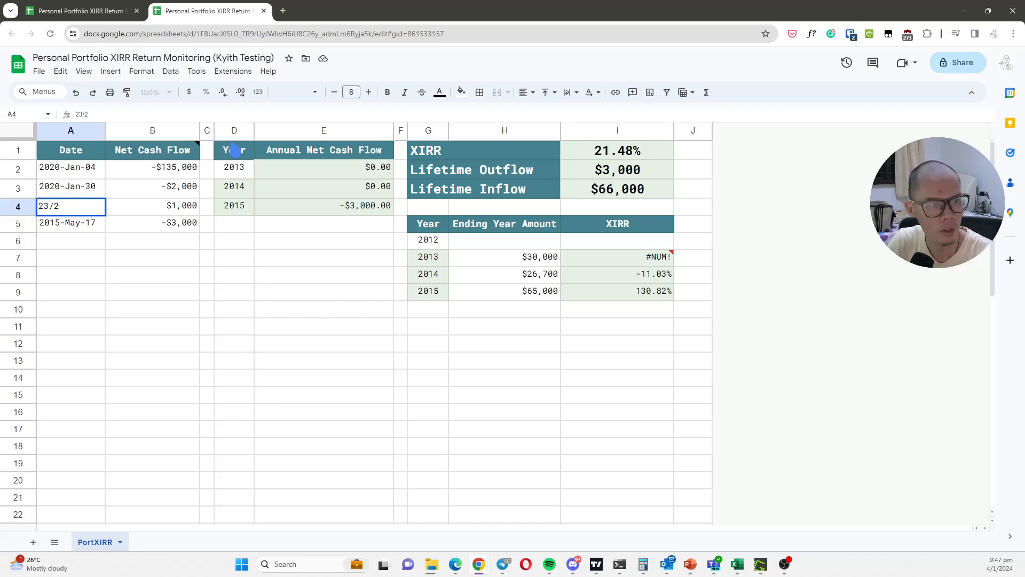
{"action": "type", "text": "/28/"}
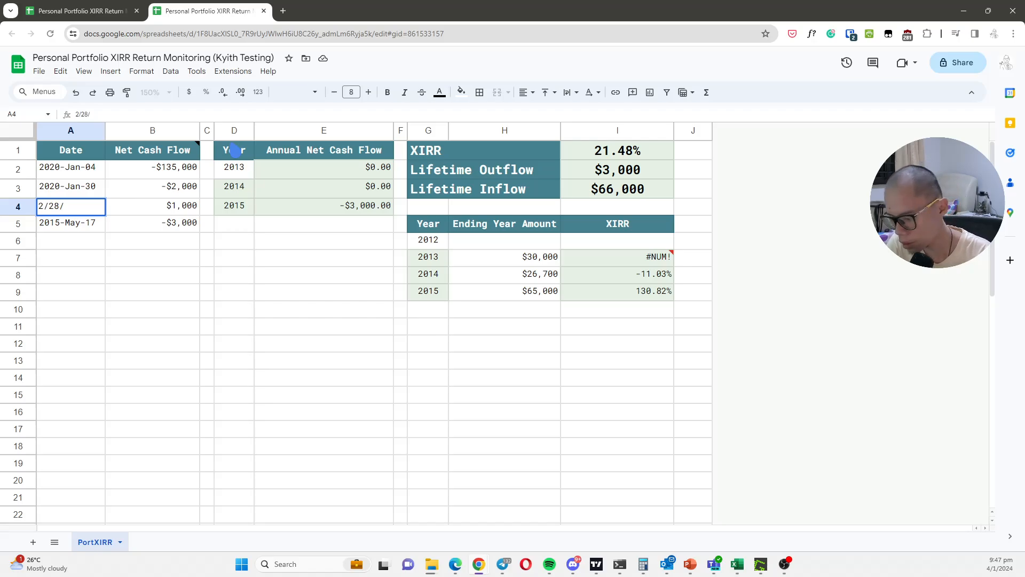
{"action": "type", "text": "20"}
{"action": "key", "text": "Tab"}
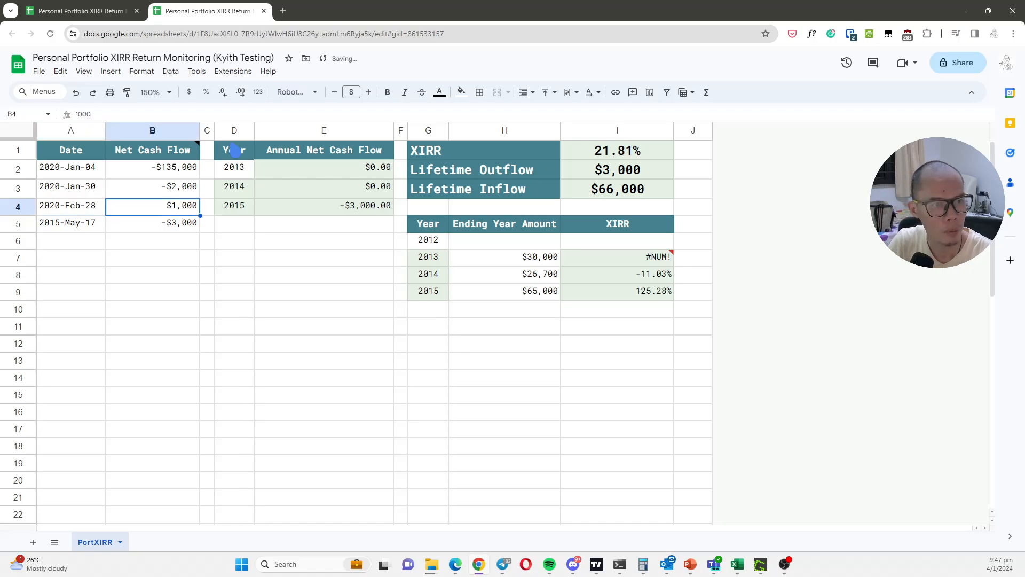
{"action": "type", "text": "-2000"}
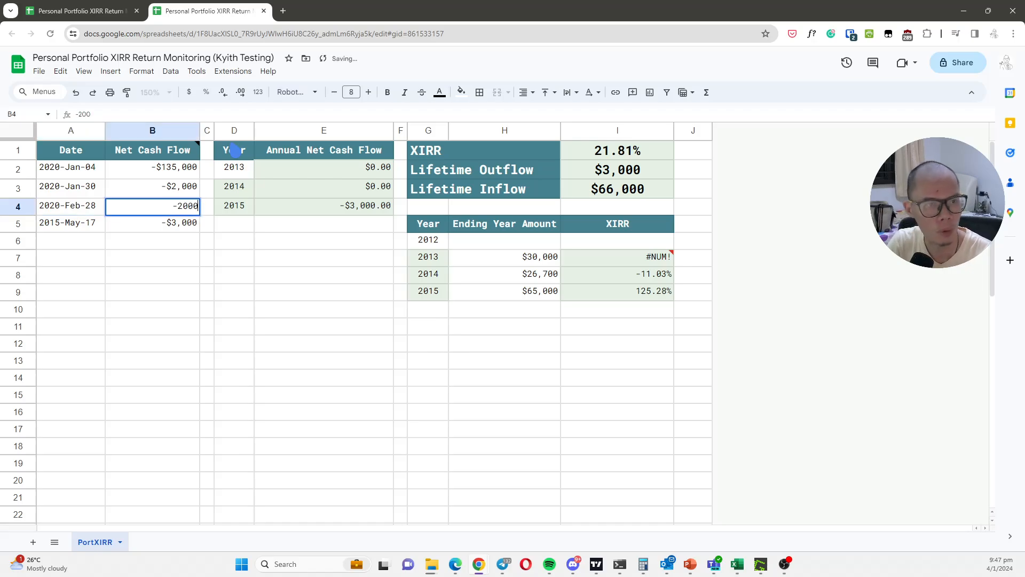
{"action": "key", "text": "Return"}
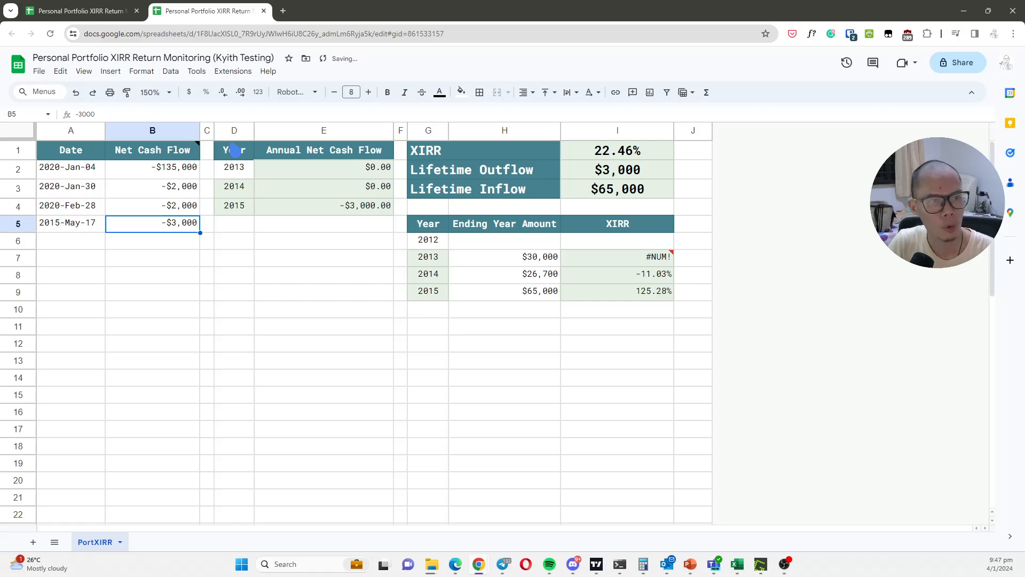
Set the fourth transaction's date in A5 to 12/30/2020
{"action": "key", "text": "Left"}
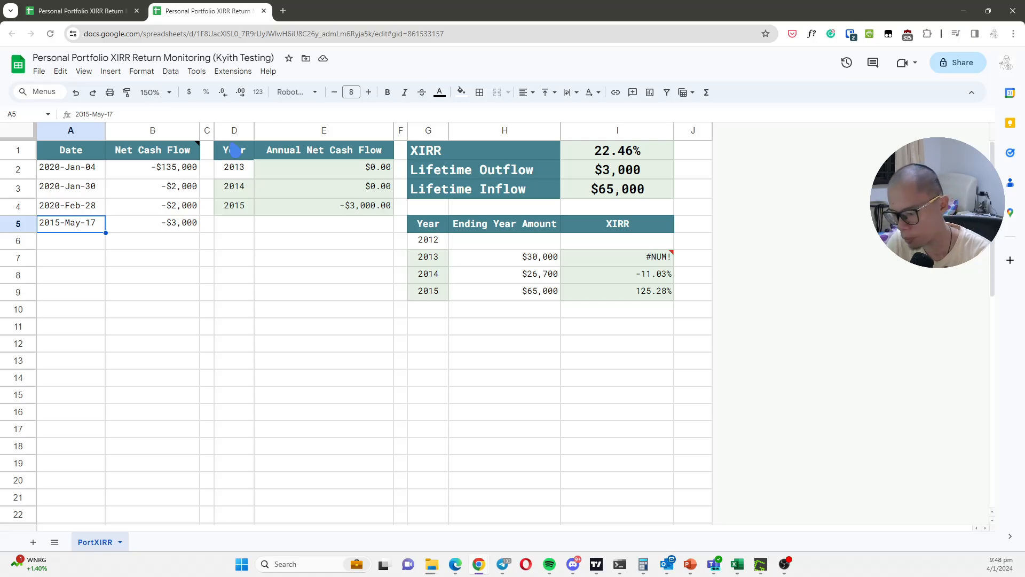
{"action": "type", "text": "2"}
{"action": "key", "text": "BackSpace"}
{"action": "type", "text": "12"}
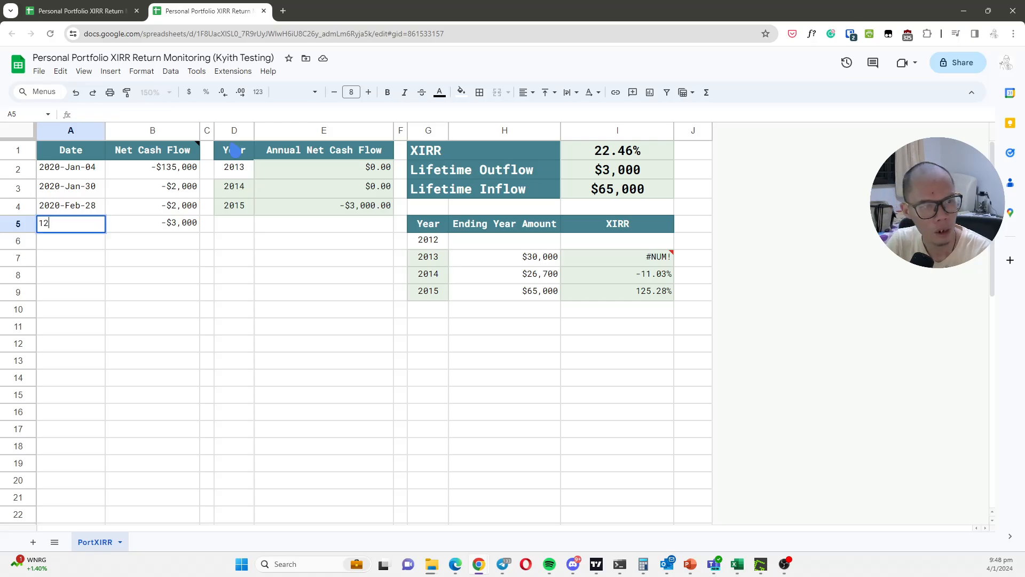
{"action": "type", "text": "/30"}
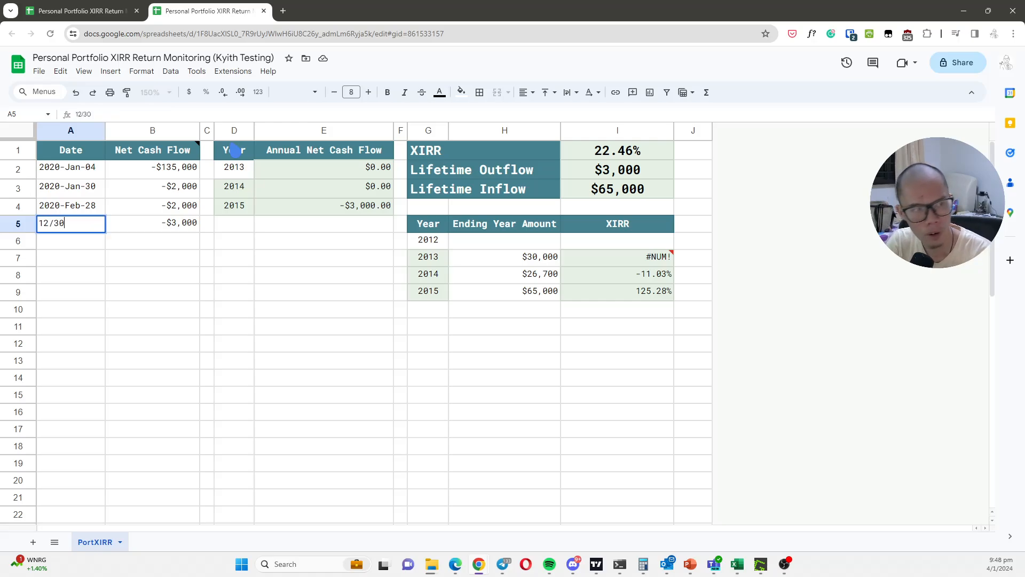
{"action": "type", "text": "/2"}
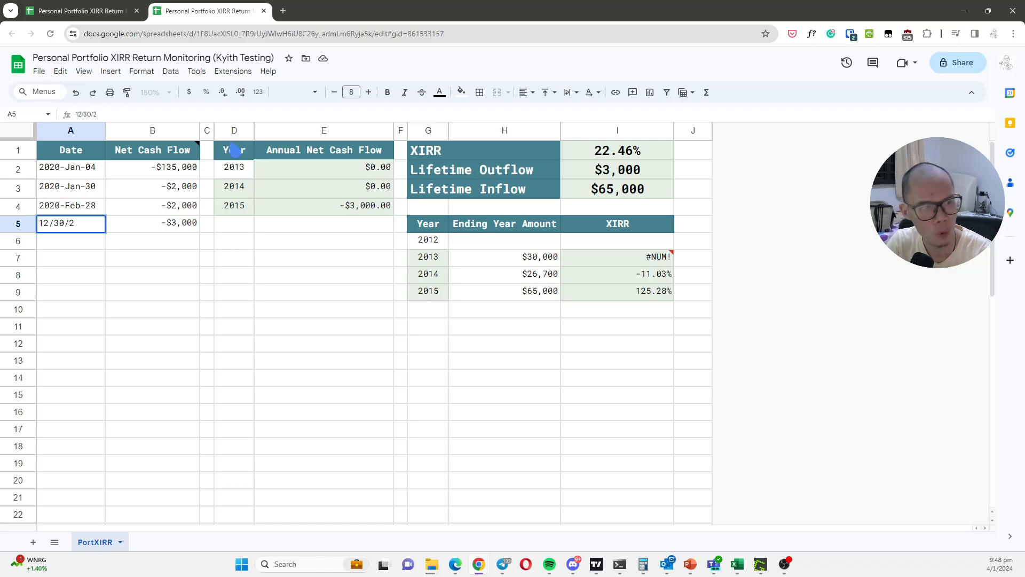
{"action": "type", "text": "020"}
{"action": "key", "text": "Return"}
Set the fourth transaction's net cash flow in B5 to -20000
{"action": "key", "text": "Right"}
{"action": "key", "text": "Up"}
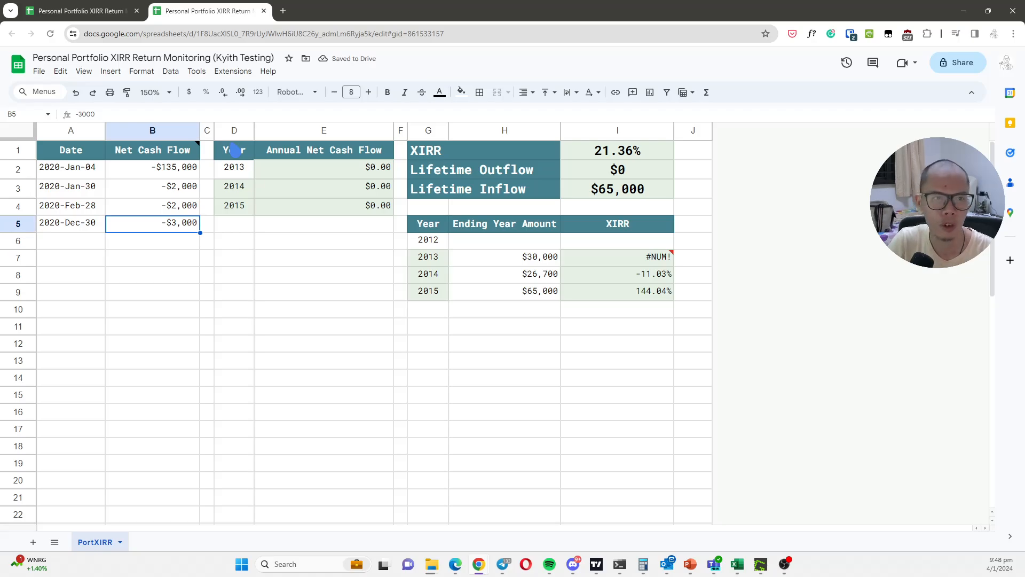
{"action": "type", "text": "-=20000"}
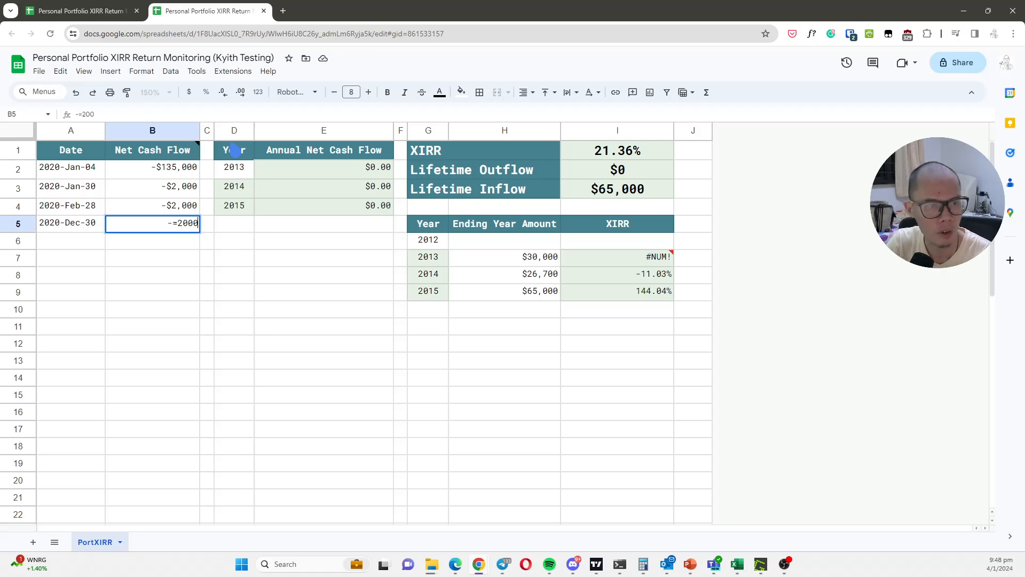
{"action": "key", "text": "BackSpace"}
{"action": "key", "text": "BackSpace"}
{"action": "key", "text": "BackSpace"}
{"action": "key", "text": "BackSpace"}
{"action": "key", "text": "BackSpace"}
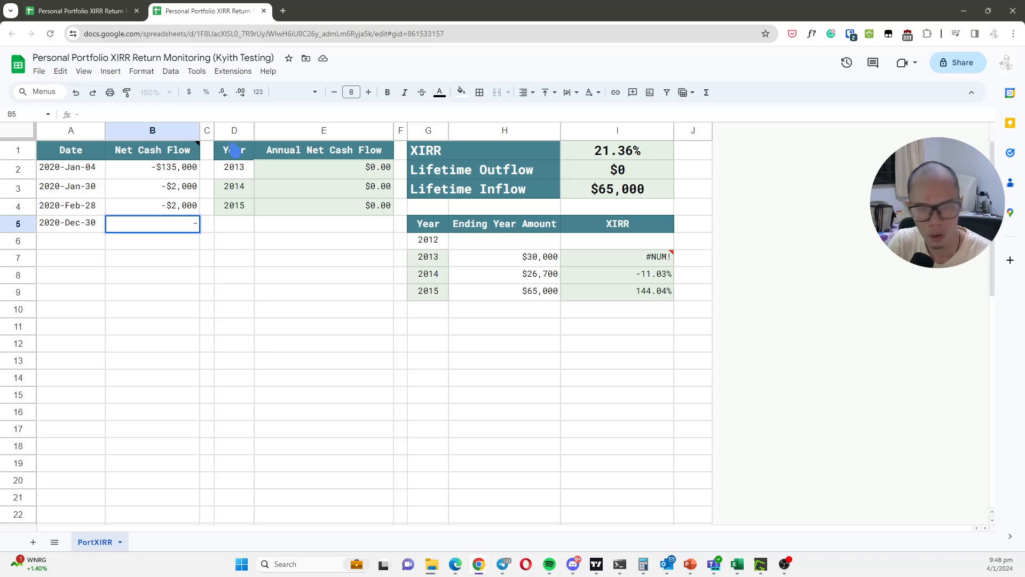
{"action": "type", "text": "20000"}
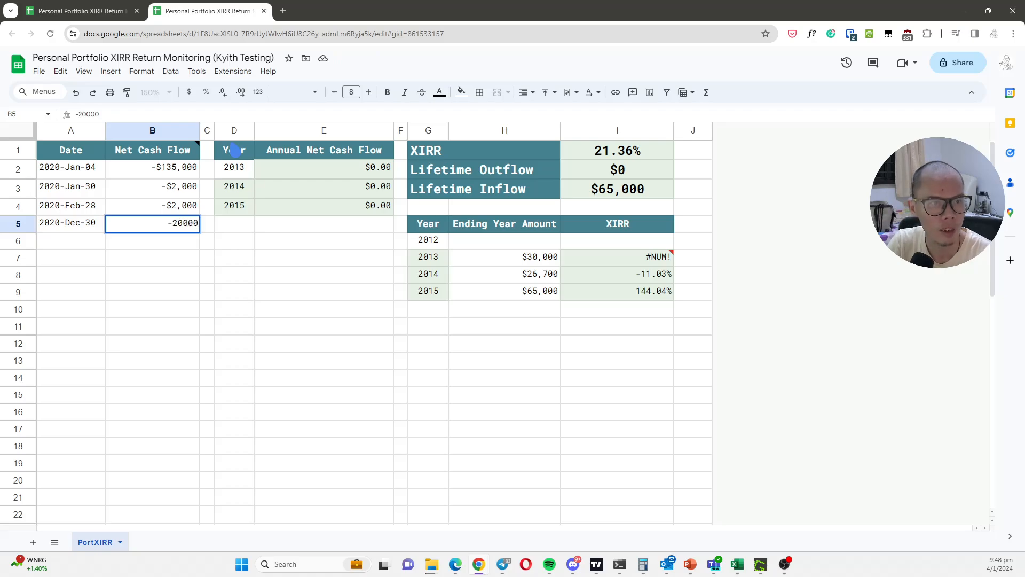
{"action": "key", "text": "Return"}
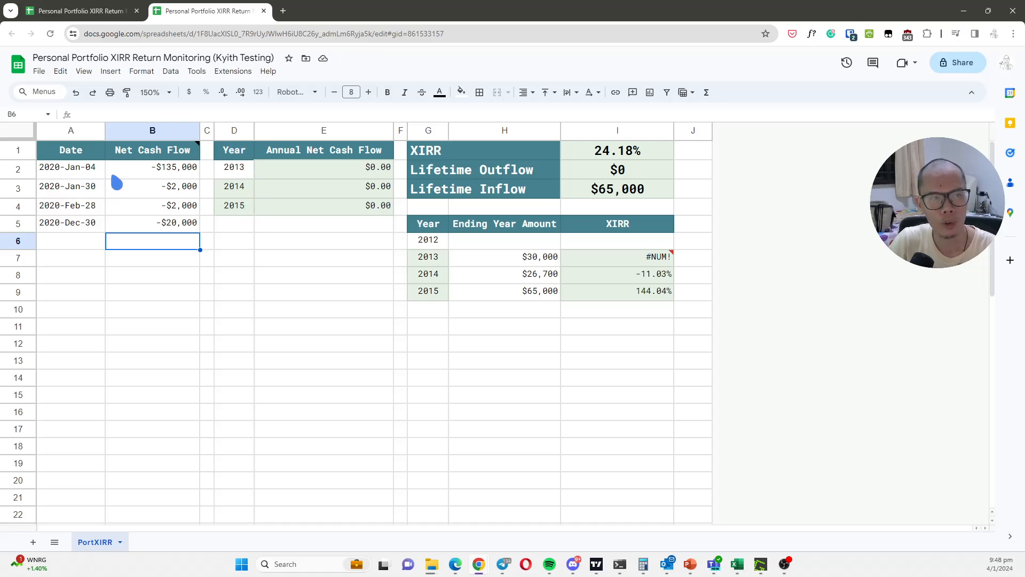
Set the annual table's starting year in D2 to 2020 and fill the D4:E4 formulas down through row 6
{"action": "left_click", "coordinate": [239, 176]}
{"action": "type", "text": "2020"}
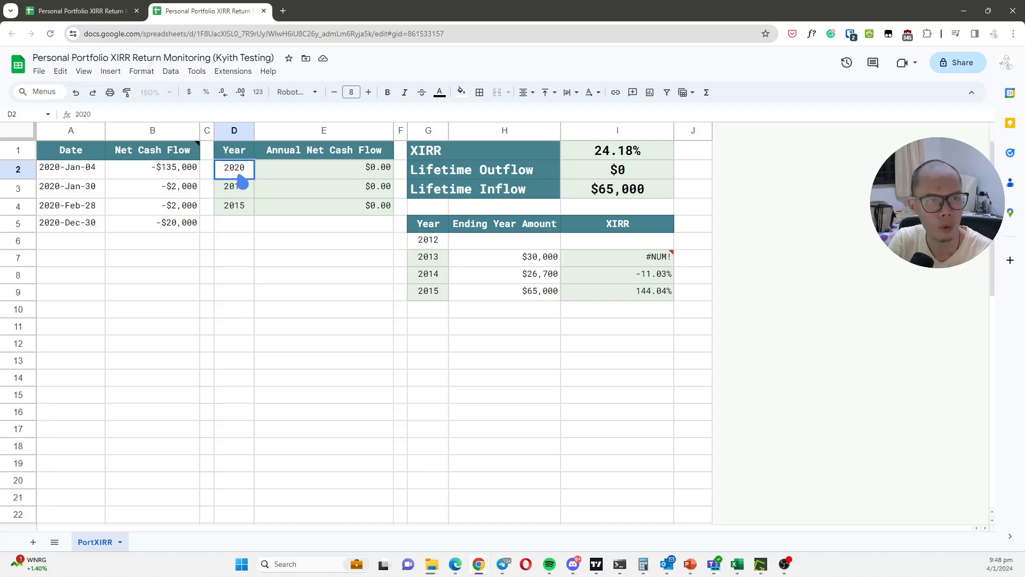
{"action": "key", "text": "Return"}
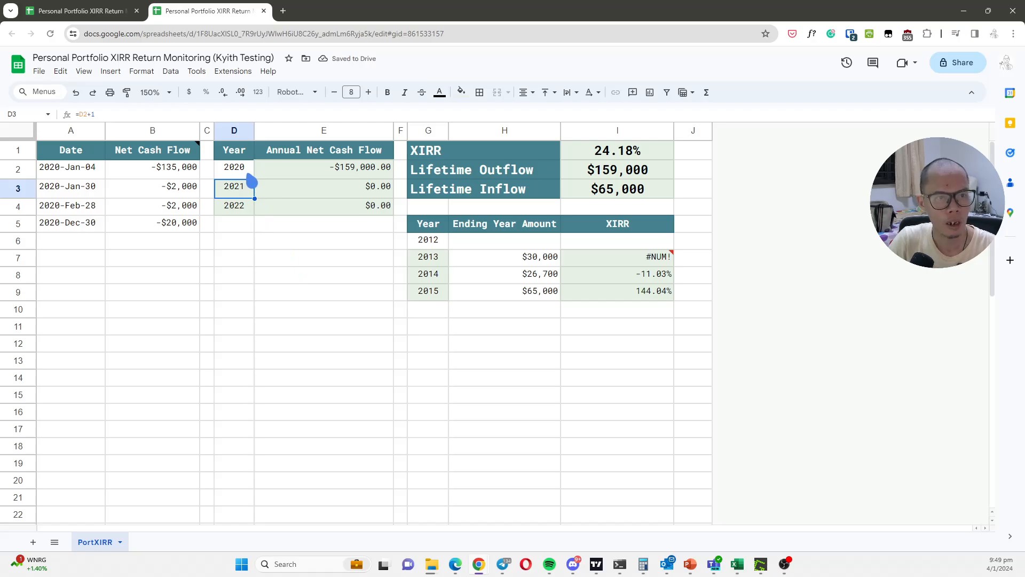
{"action": "left_click_drag", "start_coordinate": [247, 214], "coordinate": [394, 243]}
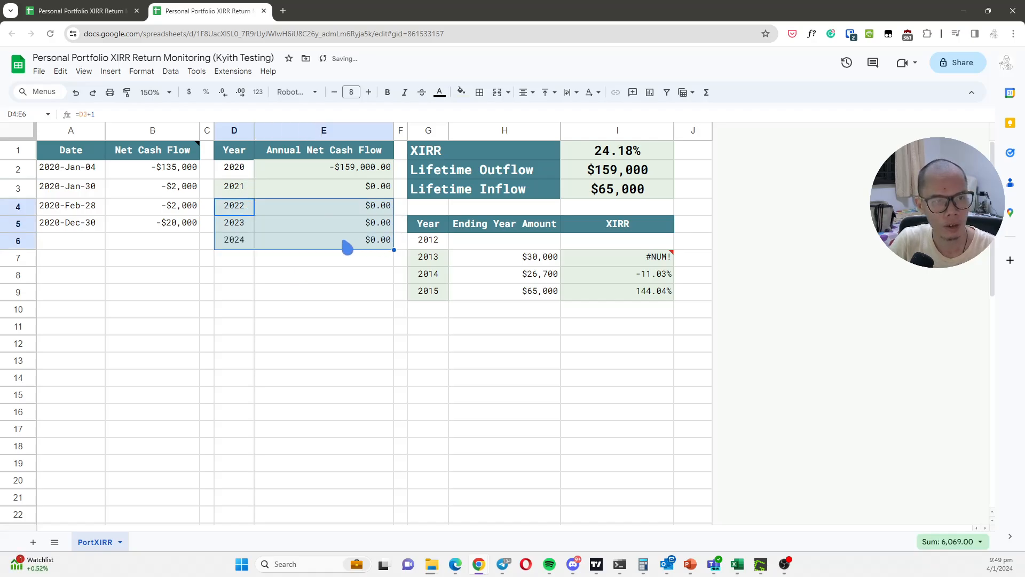
{"action": "left_click", "coordinate": [252, 292]}
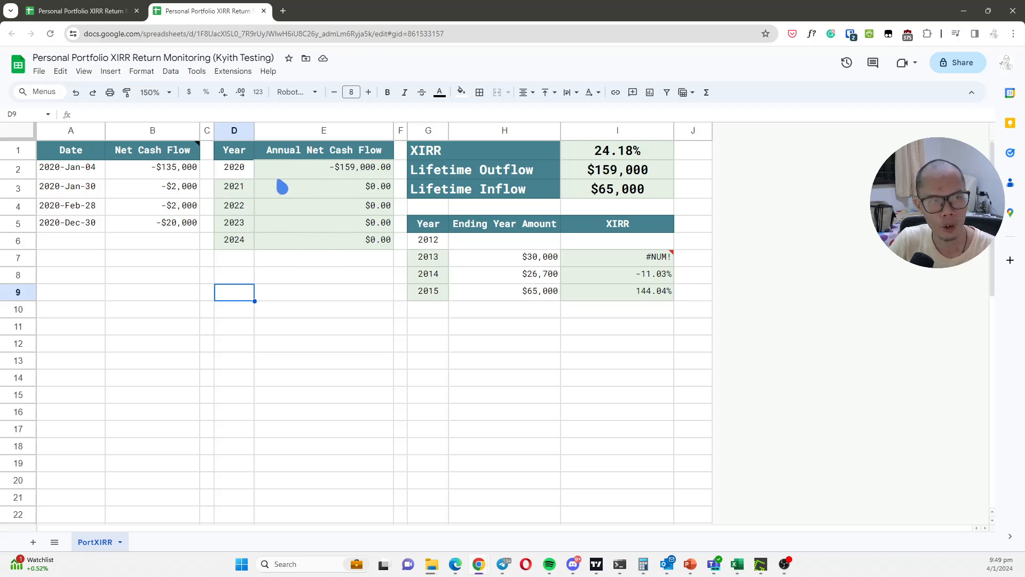
Check the 2020 Annual Net Cash Flow and the formula behind the Lifetime Outflow
{"action": "left_click", "coordinate": [375, 170]}
{"action": "left_click", "coordinate": [328, 293]}
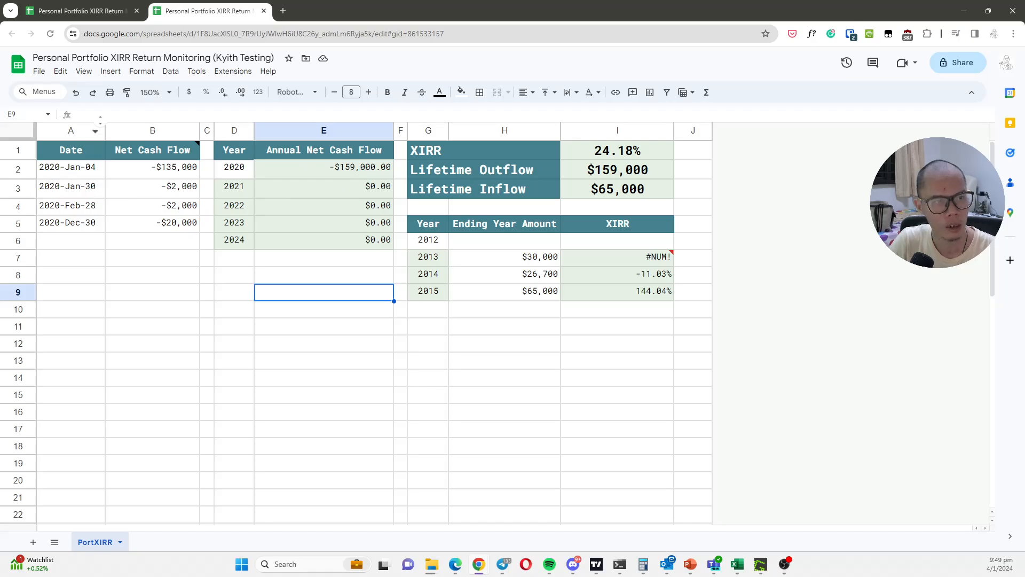
{"action": "scroll", "coordinate": [110, 248], "scroll_direction": "down", "scroll_amount": 5}
{"action": "scroll", "coordinate": [102, 255], "scroll_direction": "up", "scroll_amount": 6}
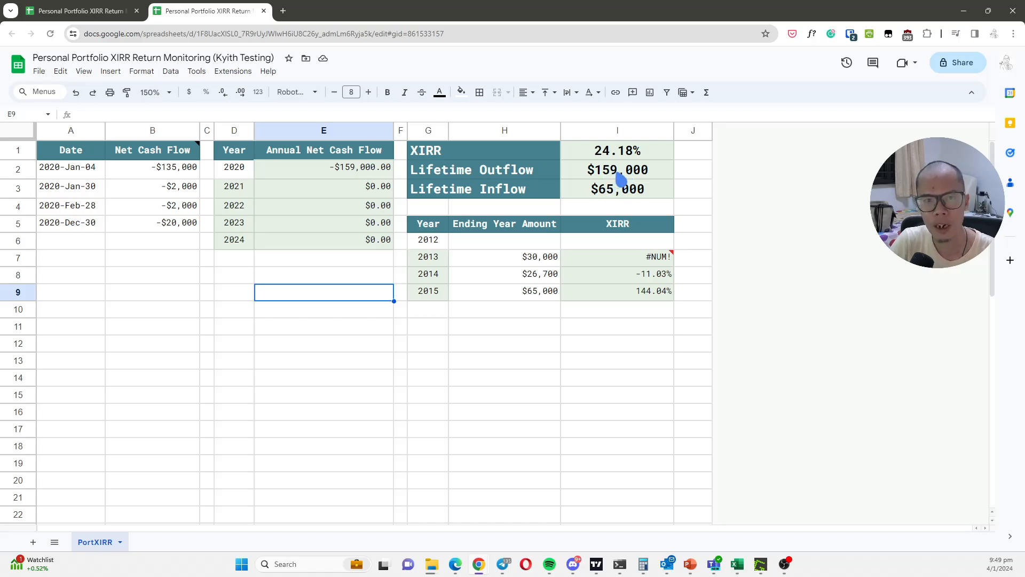
{"action": "left_click", "coordinate": [618, 175]}
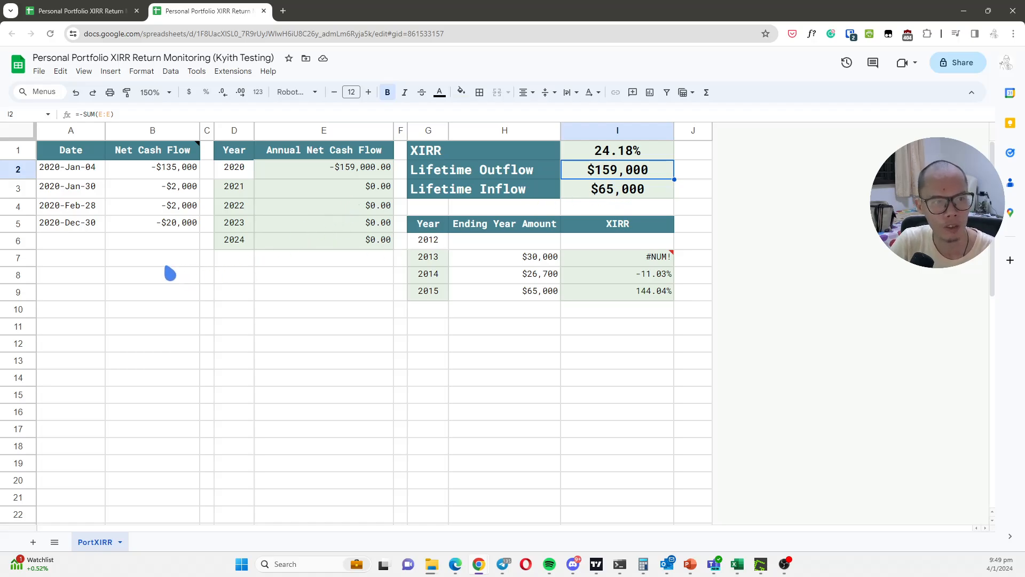
Set the fifth transaction's date in A6 to 3/21/21
{"action": "left_click", "coordinate": [95, 243]}
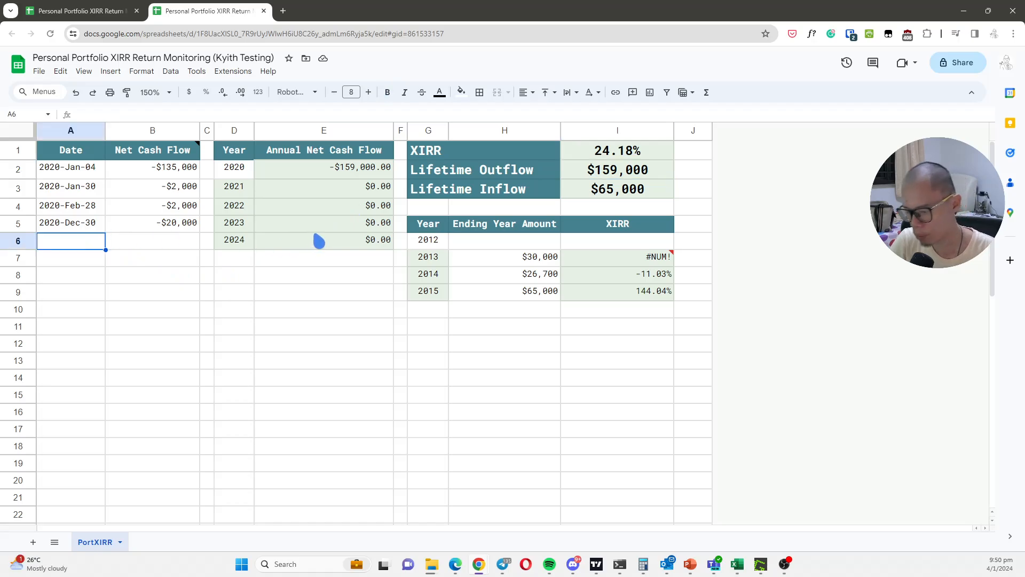
{"action": "type", "text": "3/"}
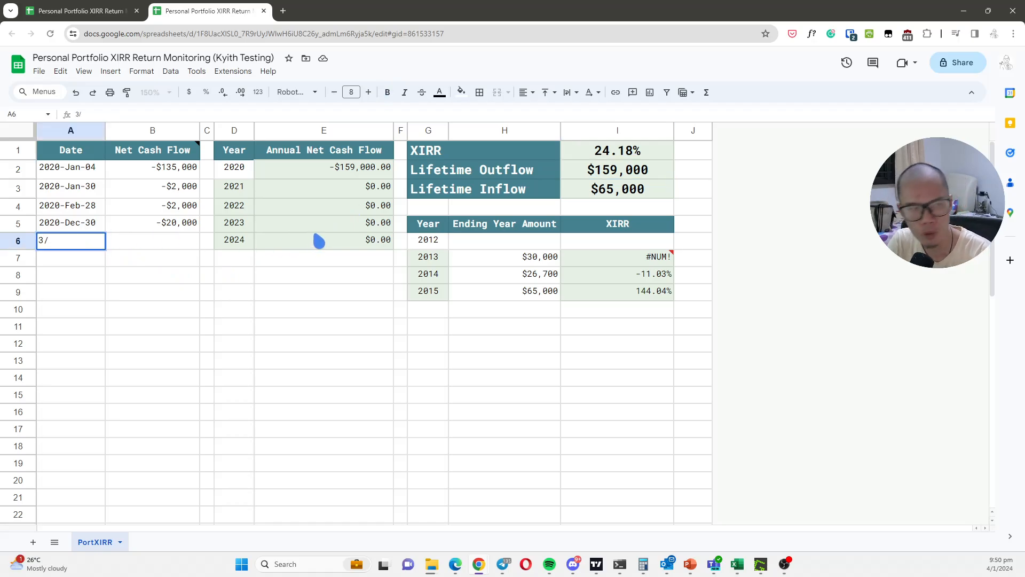
{"action": "type", "text": "211/"}
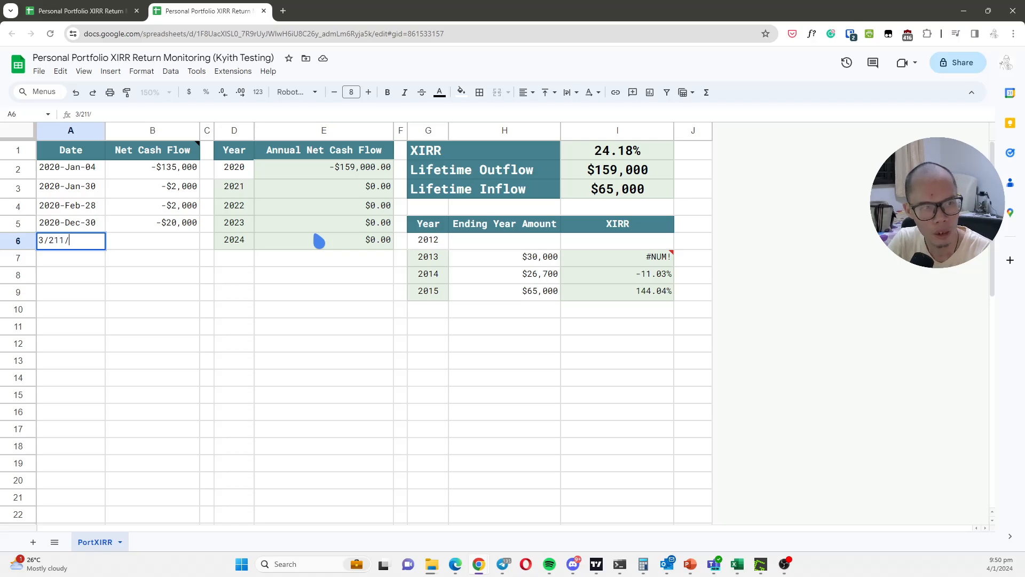
{"action": "key", "text": "BackSpace"}
{"action": "key", "text": "BackSpace"}
{"action": "type", "text": "/21"}
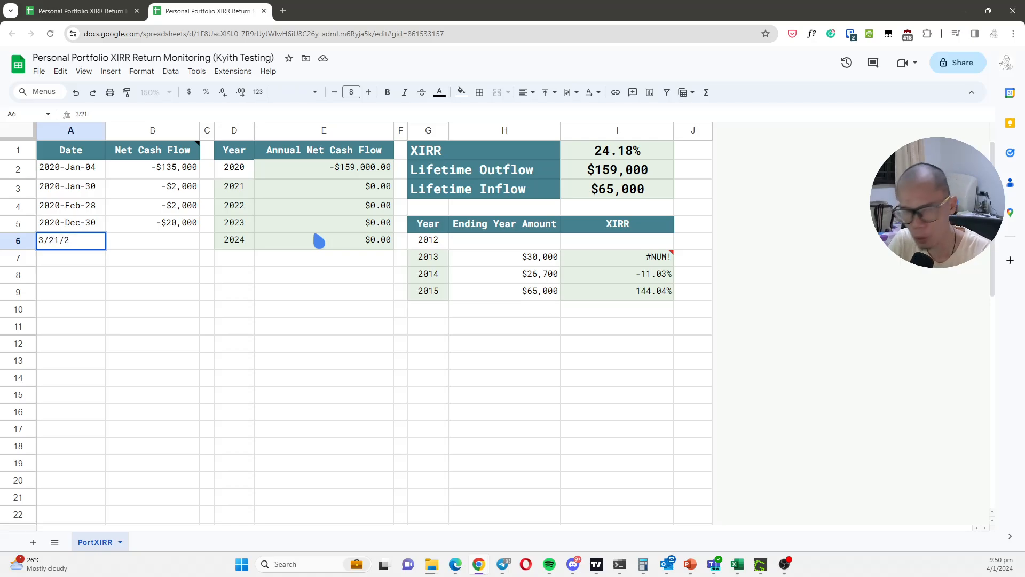
{"action": "key", "text": "Return"}
Set the fifth transaction's net cash flow in B6 to 15000
{"action": "key", "text": "Up"}
{"action": "key", "text": "Right"}
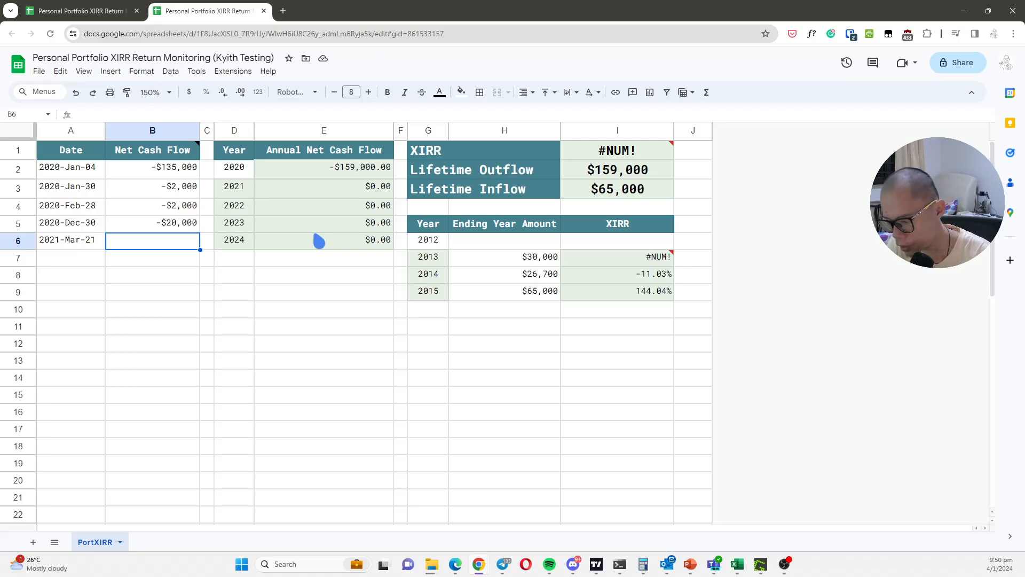
{"action": "type", "text": "15000"}
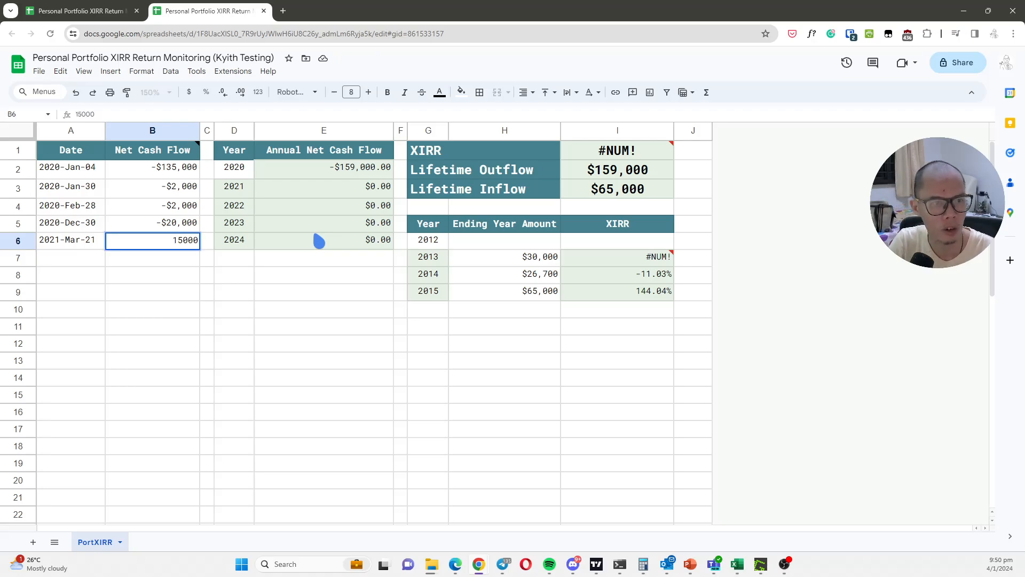
{"action": "key", "text": "Return"}
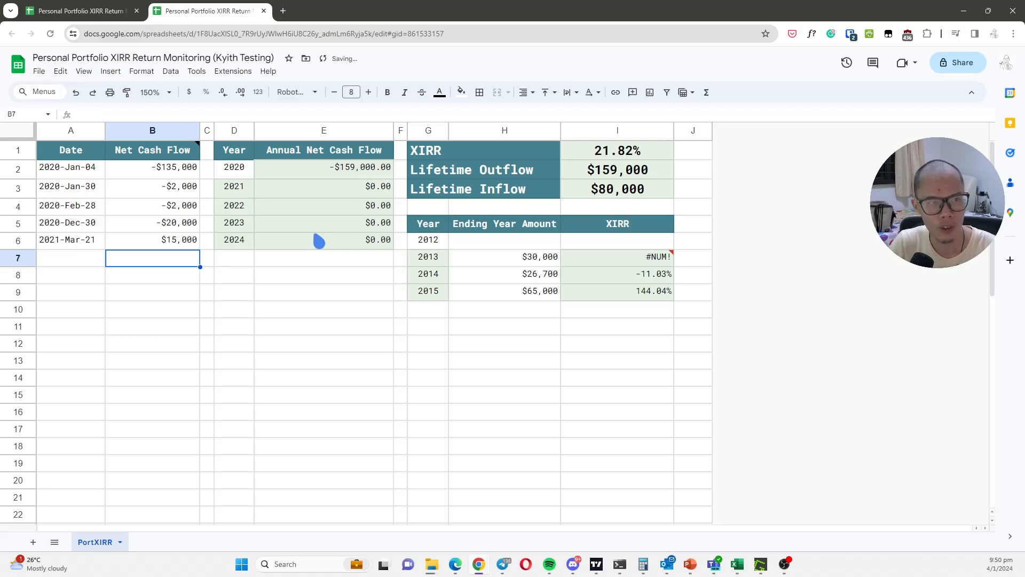
{"action": "key", "text": "Up"}
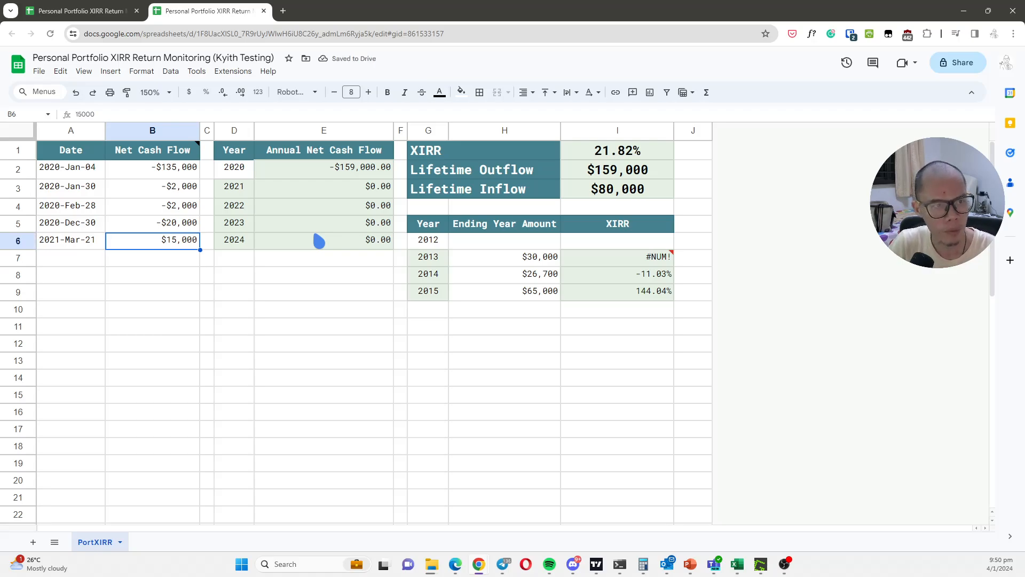
{"action": "mouse_move", "coordinate": [176, 151]}
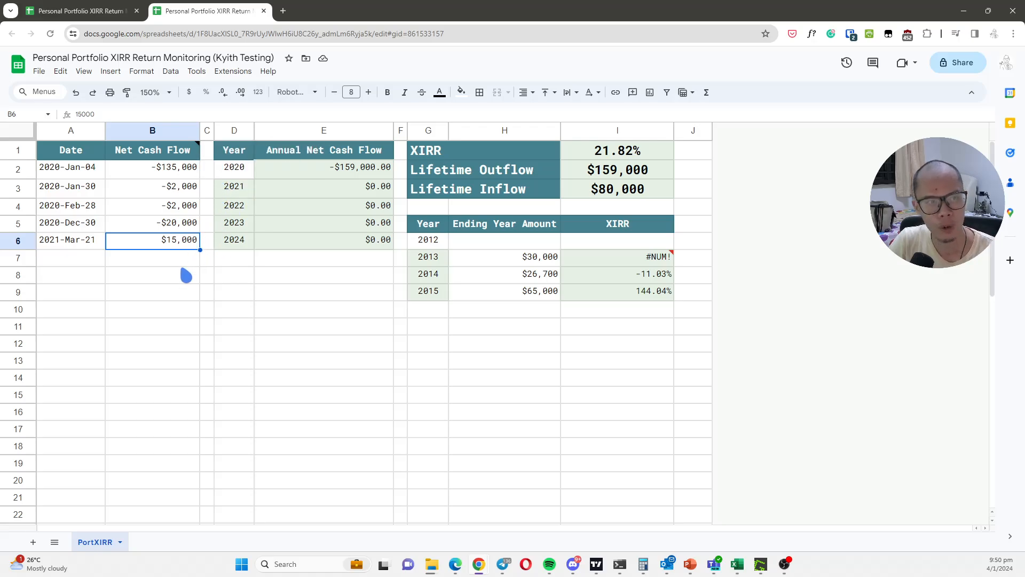
{"action": "left_click", "coordinate": [185, 275]}
{"action": "left_click", "coordinate": [188, 249]}
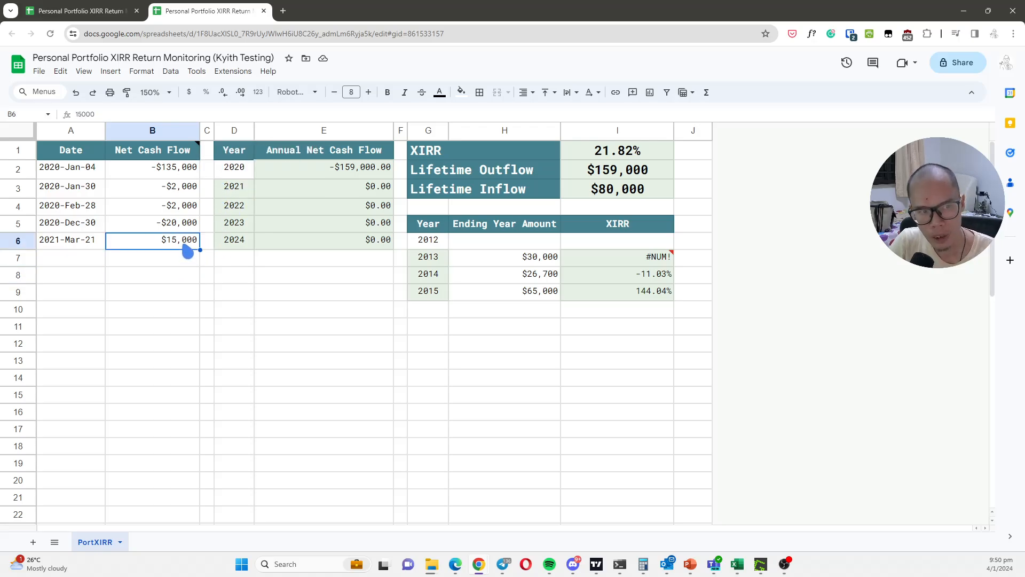
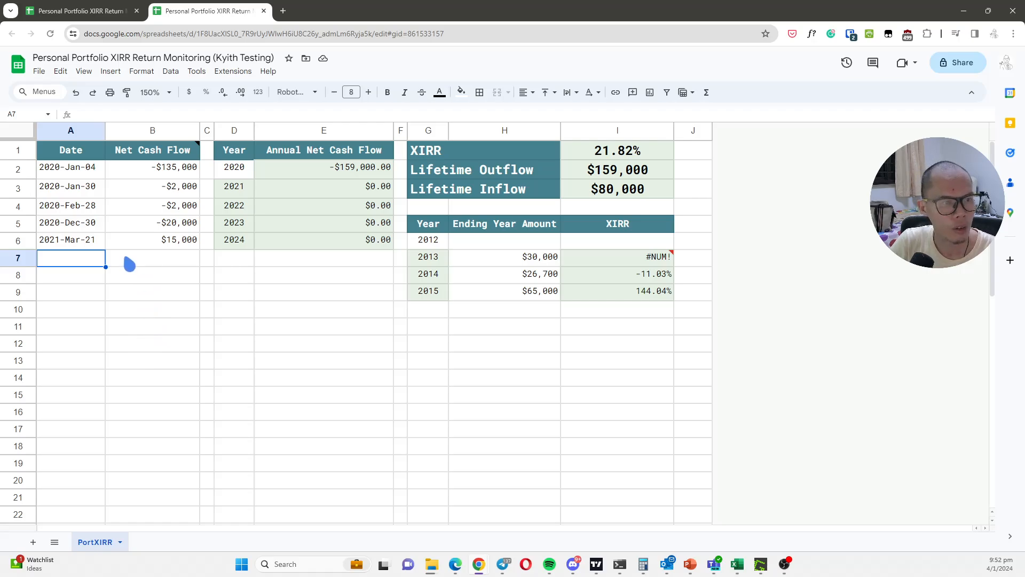
Inspect the SUMPRODUCT formula behind the 2021 Annual Net Cash Flow in E3
{"action": "left_click", "coordinate": [336, 190]}
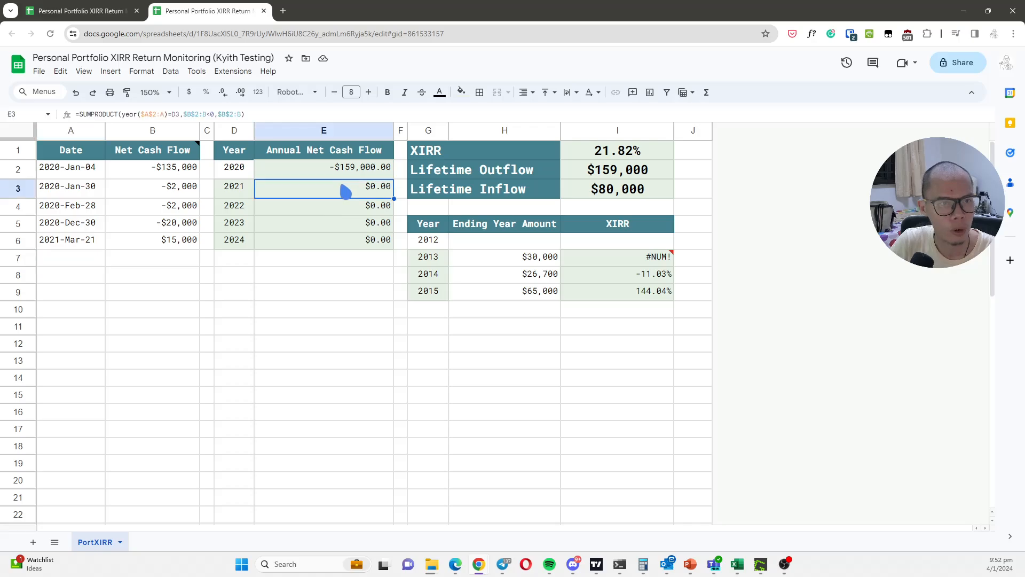
{"action": "key", "text": "F2"}
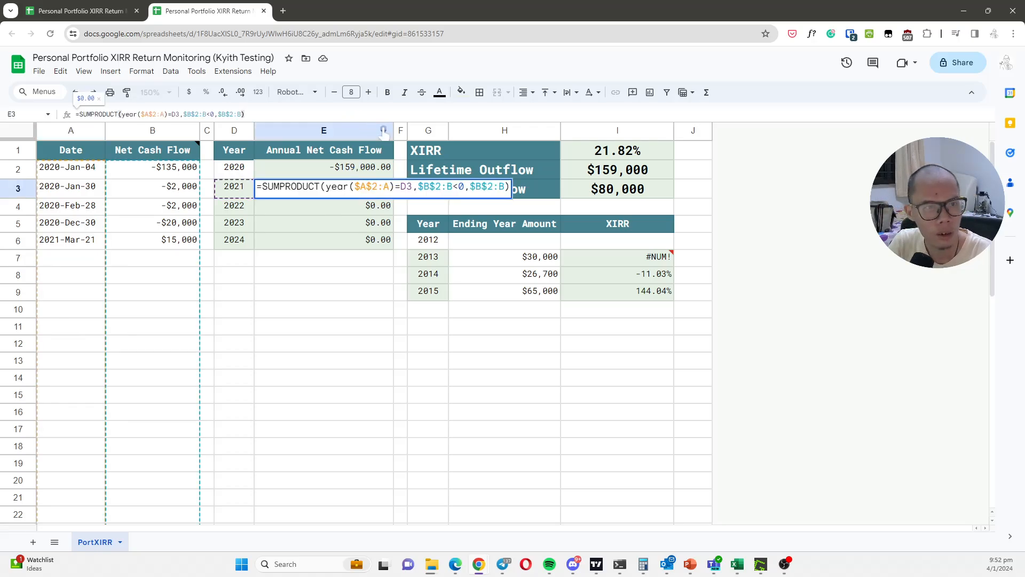
{"action": "key", "text": "Escape"}
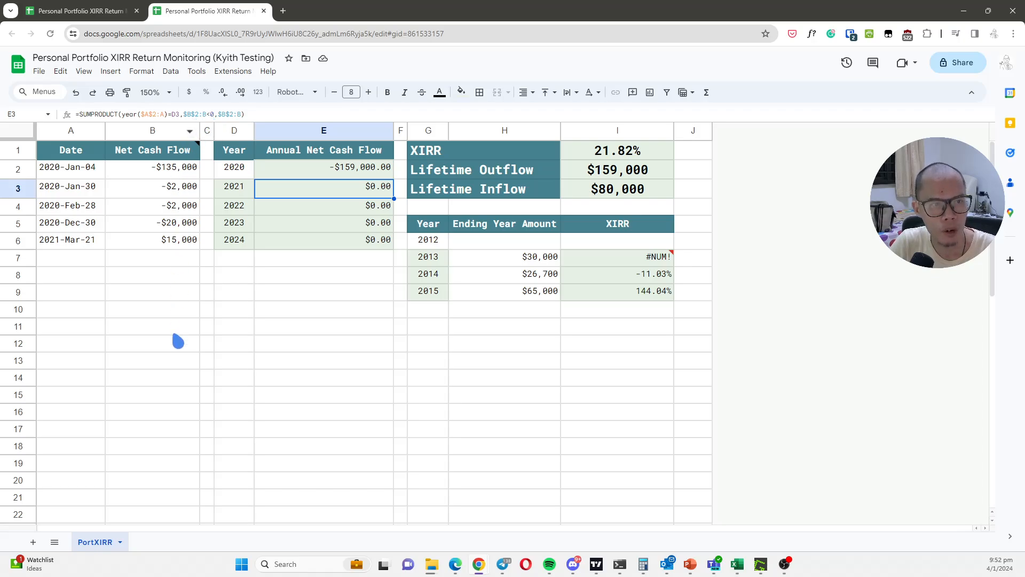
{"action": "mouse_move", "coordinate": [170, 149]}
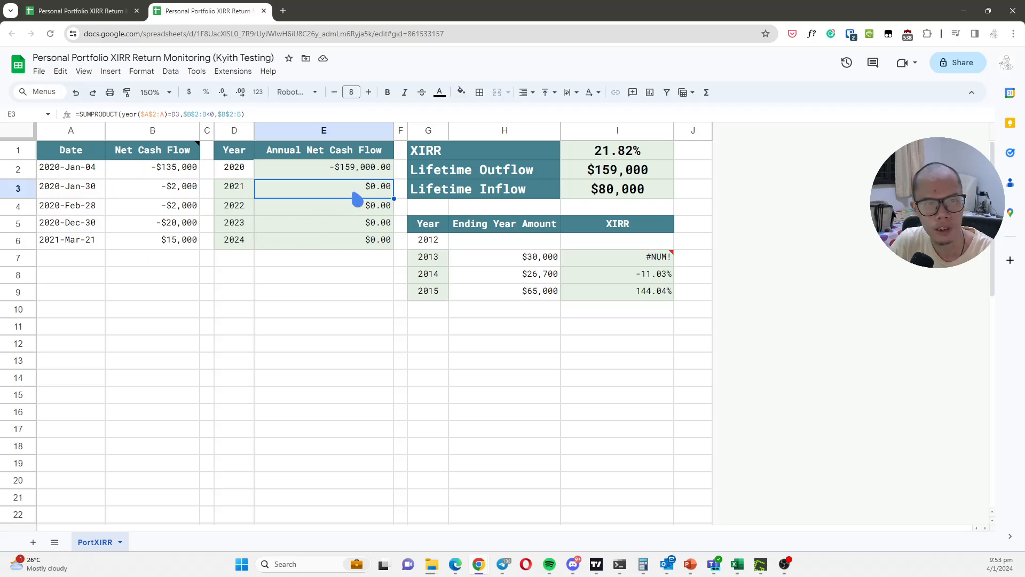
Set the sixth transaction's date in A7 to 4/12/23
{"action": "left_click", "coordinate": [230, 298]}
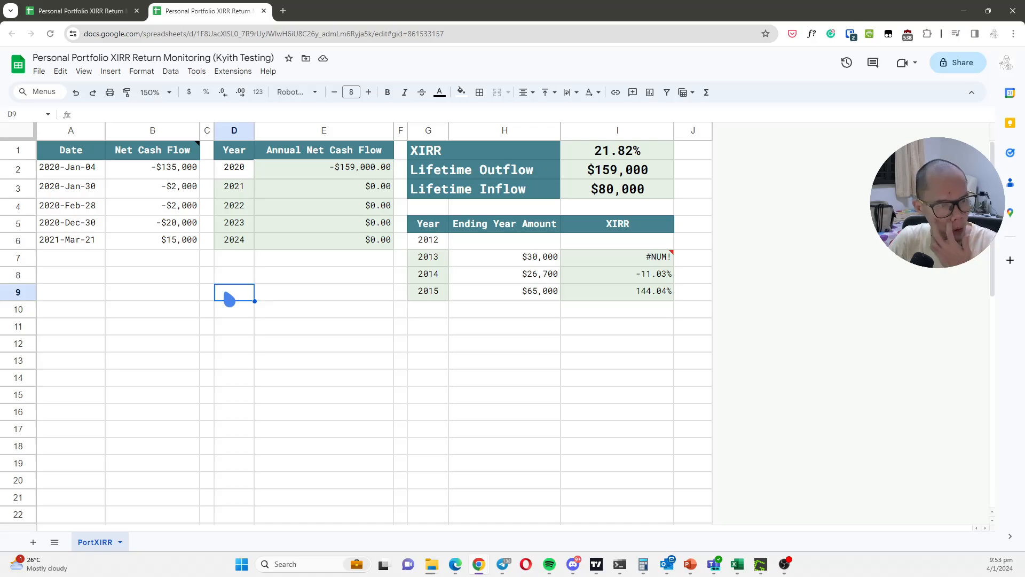
{"action": "scroll", "coordinate": [128, 248], "scroll_direction": "down", "scroll_amount": 1}
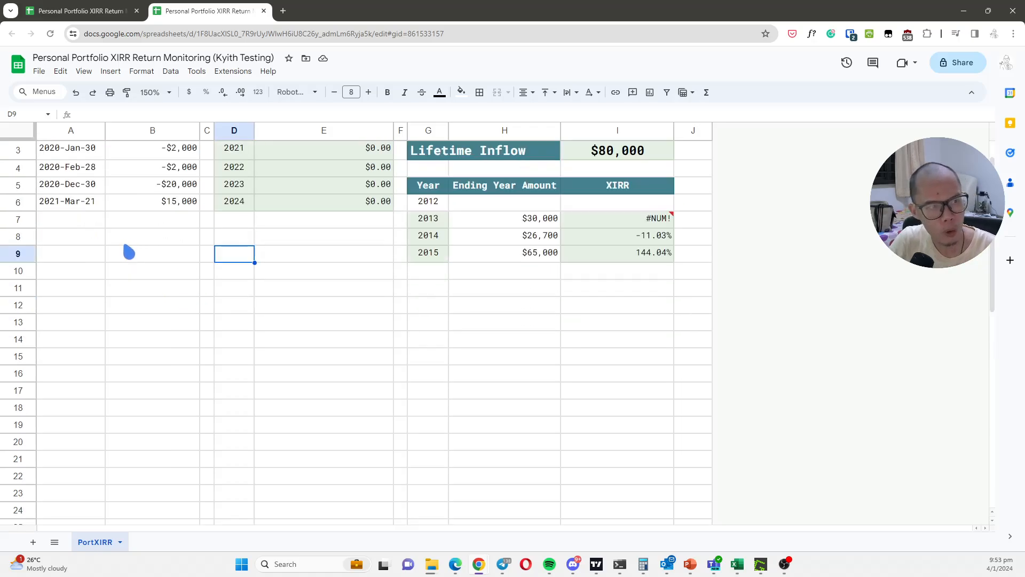
{"action": "scroll", "coordinate": [128, 249], "scroll_direction": "up", "scroll_amount": 1}
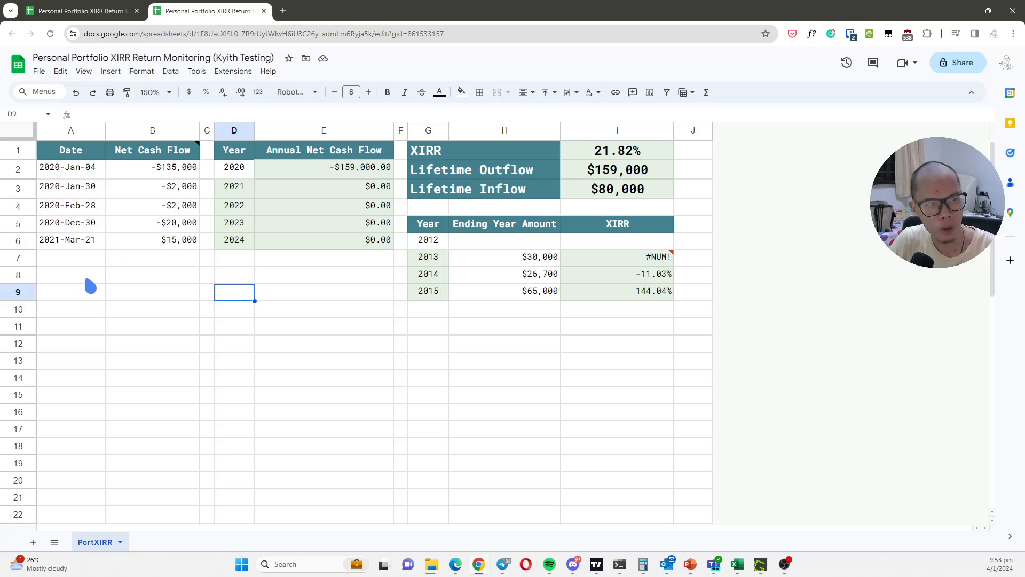
{"action": "left_click", "coordinate": [92, 260]}
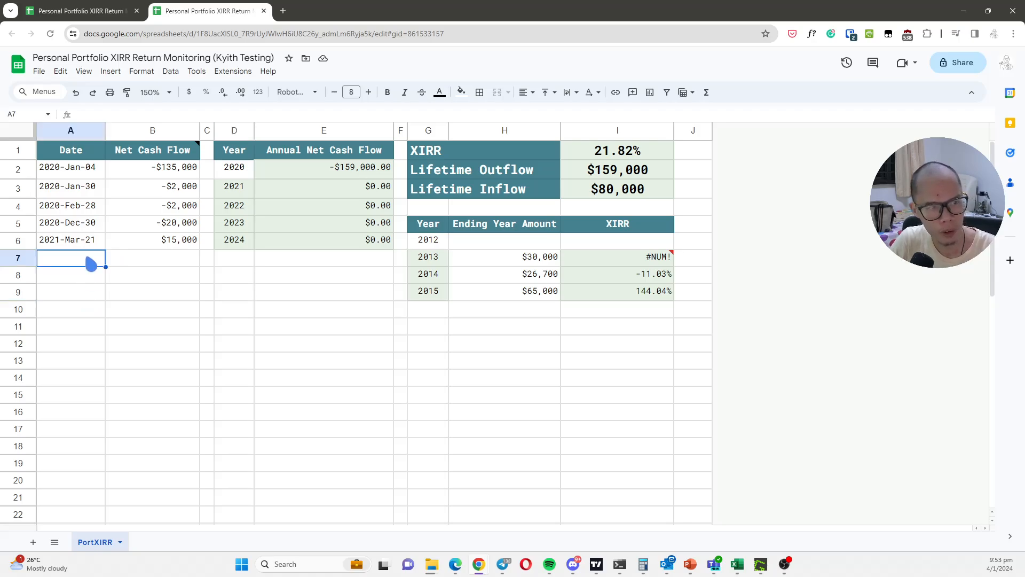
{"action": "type", "text": "4/"}
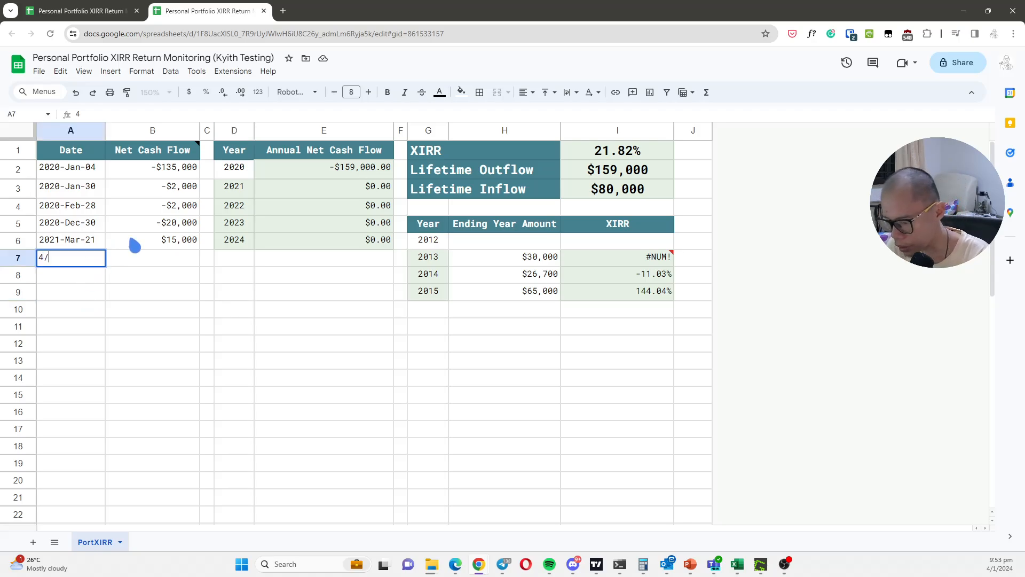
{"action": "type", "text": "12"}
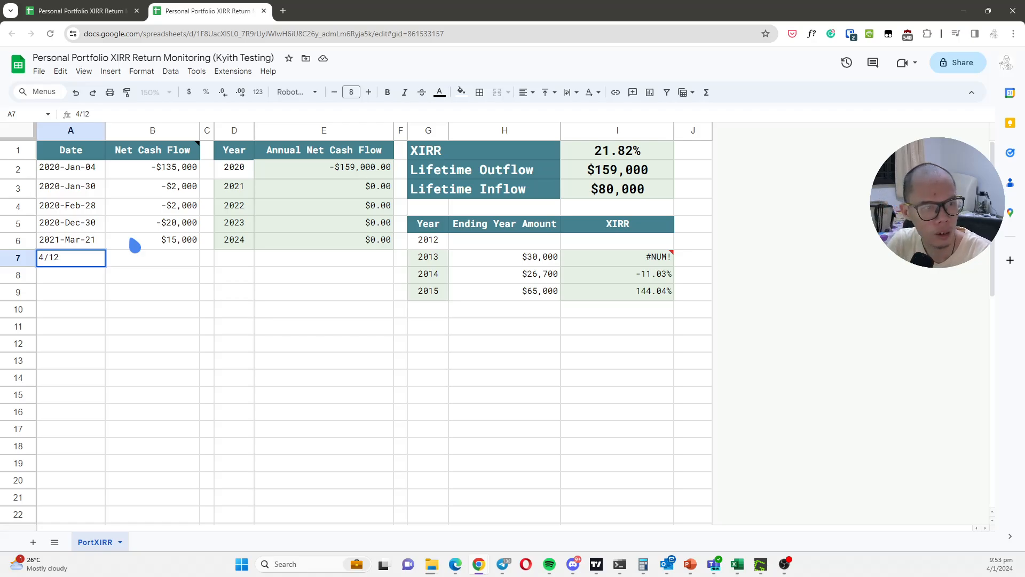
{"action": "type", "text": "/"}
{"action": "type", "text": "23"}
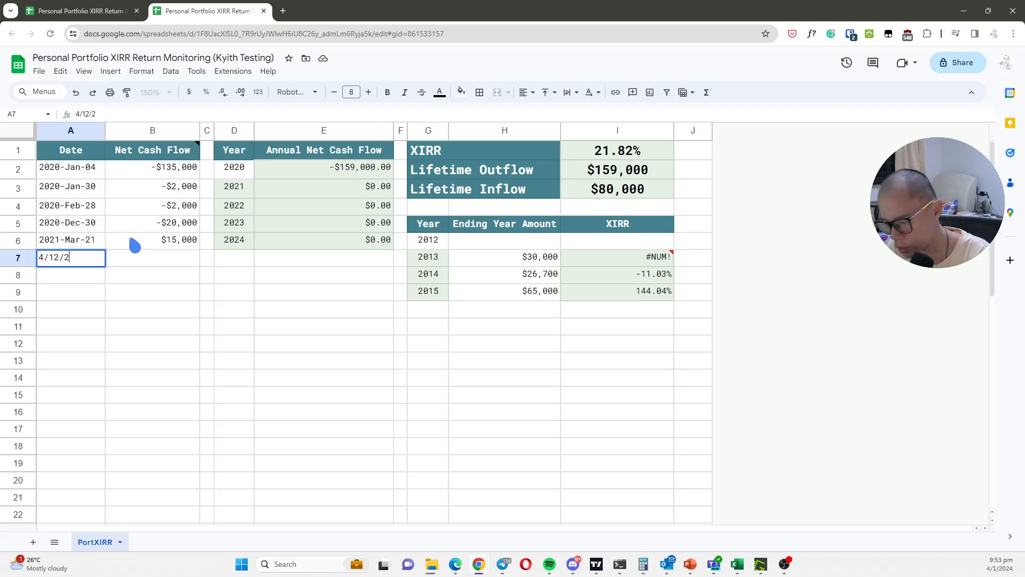
{"action": "key", "text": "Return"}
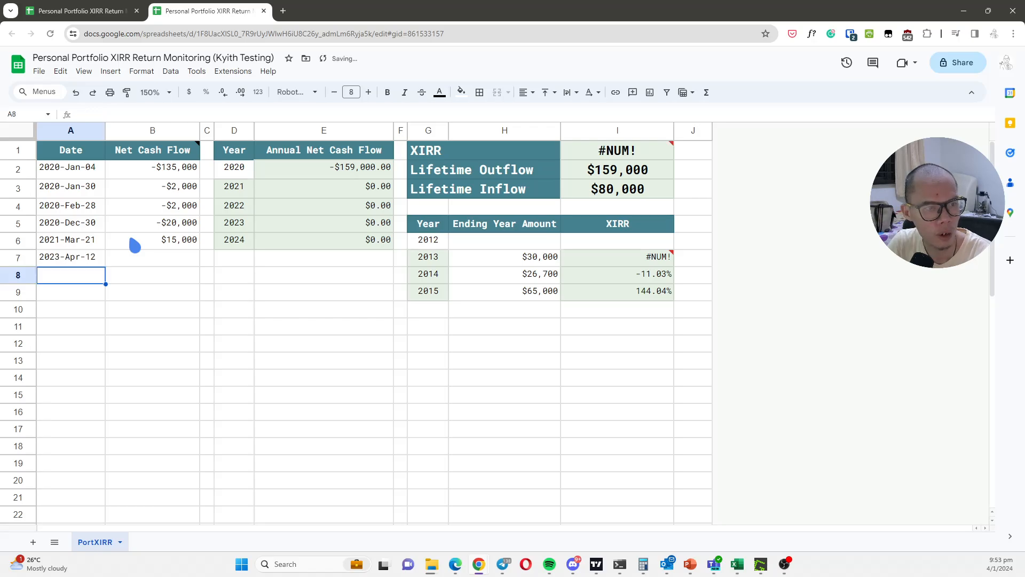
Set the sixth transaction's net cash flow in B7 to -48000
{"action": "key", "text": "Right"}
{"action": "key", "text": "Up"}
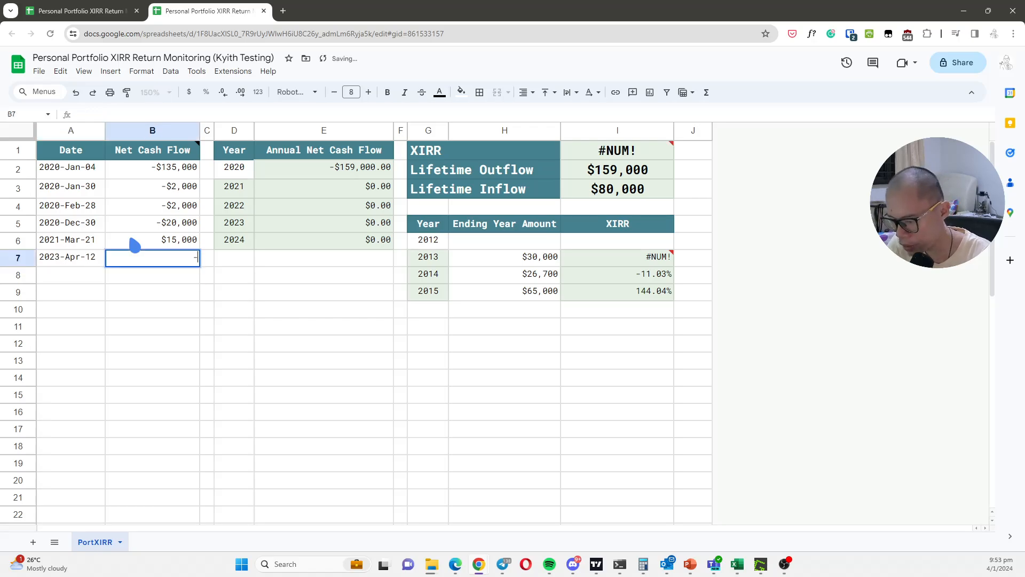
{"action": "type", "text": "-$48,00"}
{"action": "type", "text": "000"}
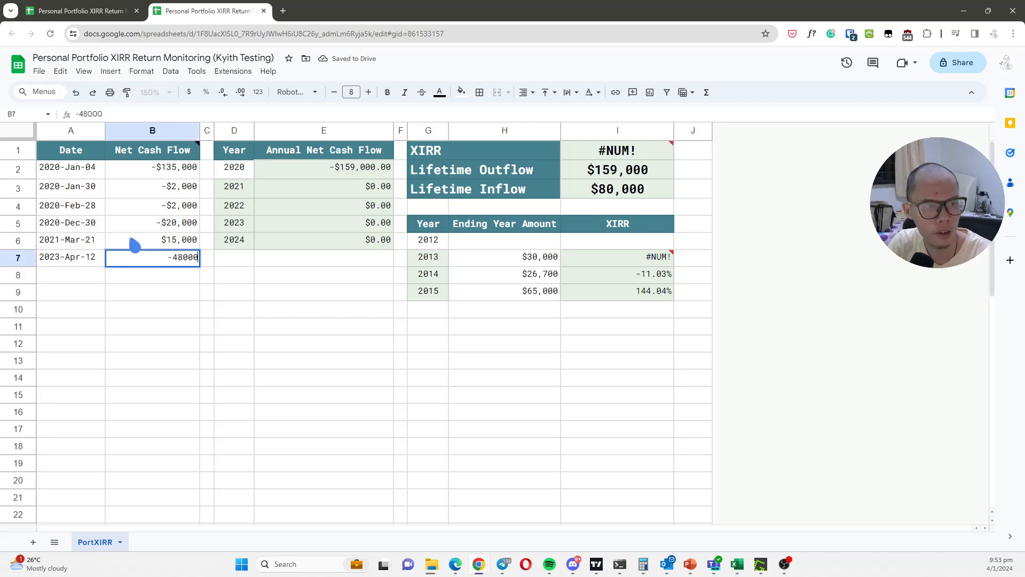
{"action": "key", "text": "Return"}
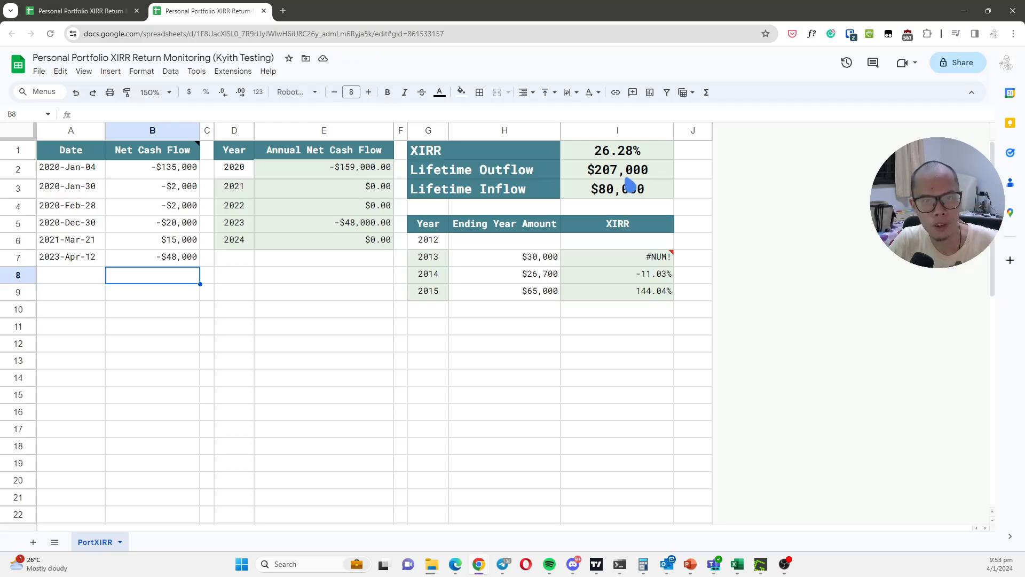
Set the base year in G6 of the Ending Year Amount table to 2019
{"action": "mouse_move", "coordinate": [656, 266]}
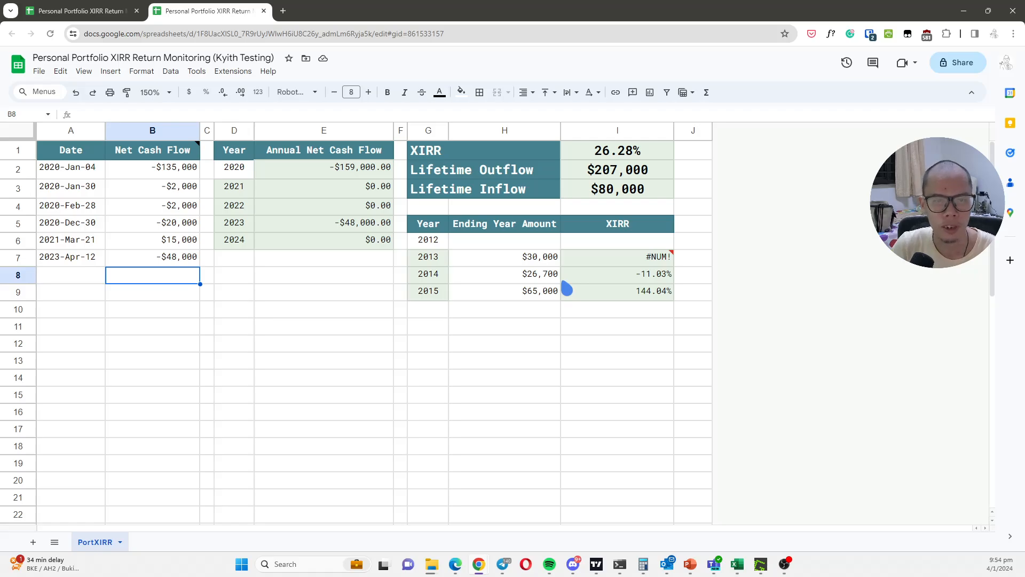
{"action": "left_click_drag", "start_coordinate": [530, 259], "coordinate": [529, 297]}
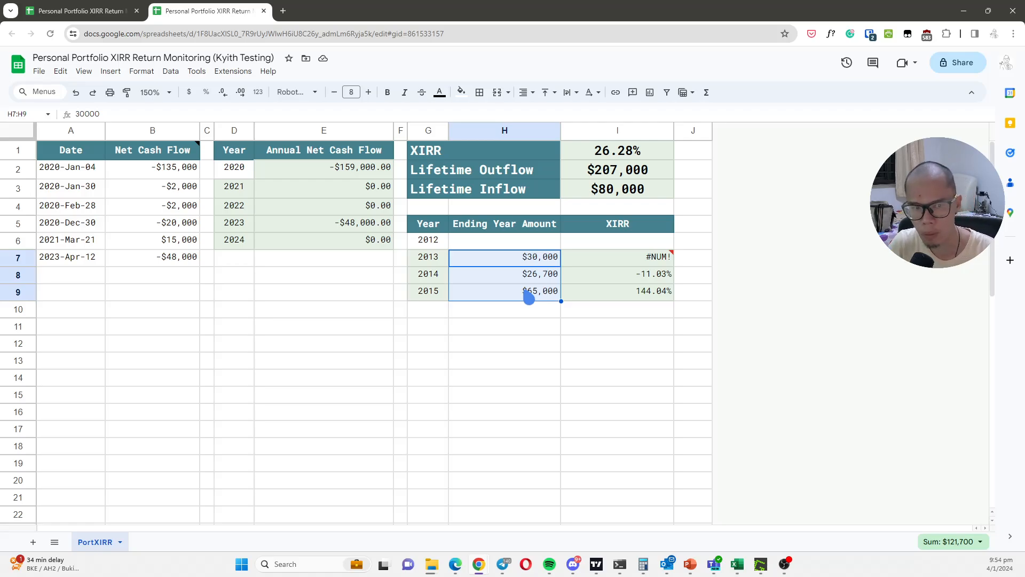
{"action": "left_click", "coordinate": [434, 240]}
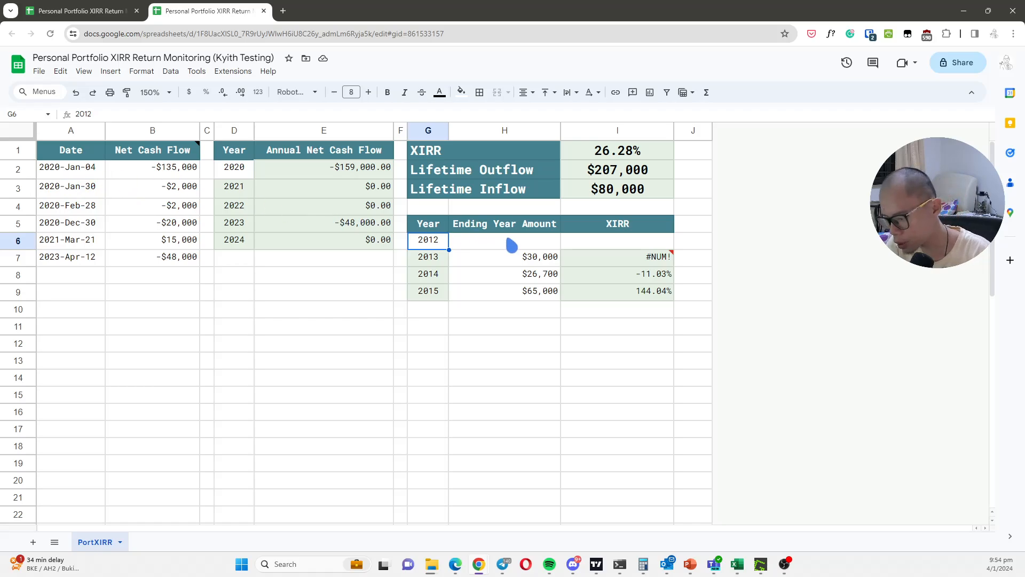
{"action": "type", "text": "2019"}
{"action": "key", "text": "Return"}
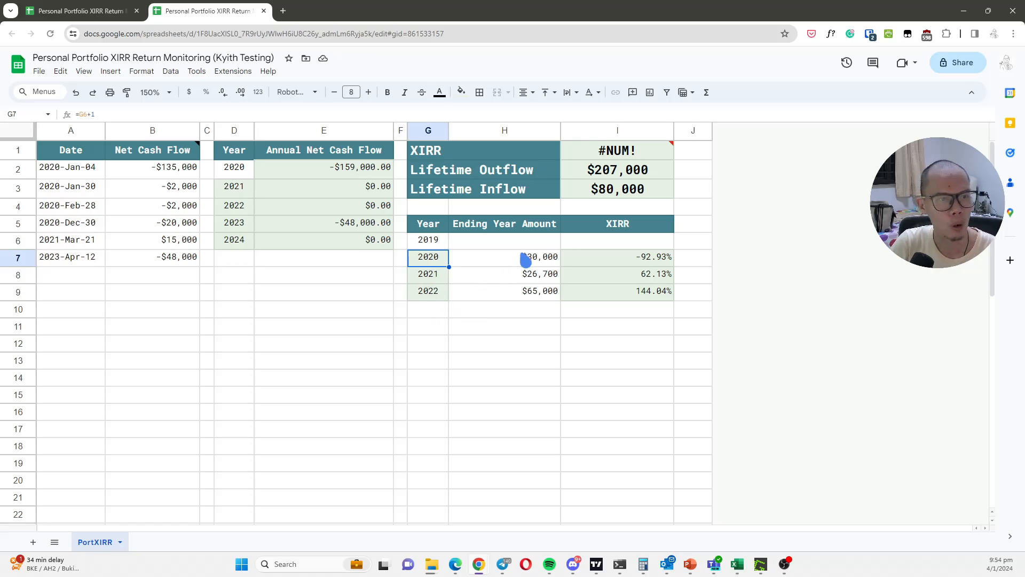
Set the Ending Year Amount to 160000 for 2020 in H7 and 175000 for 2021 in H8
{"action": "left_click", "coordinate": [552, 263]}
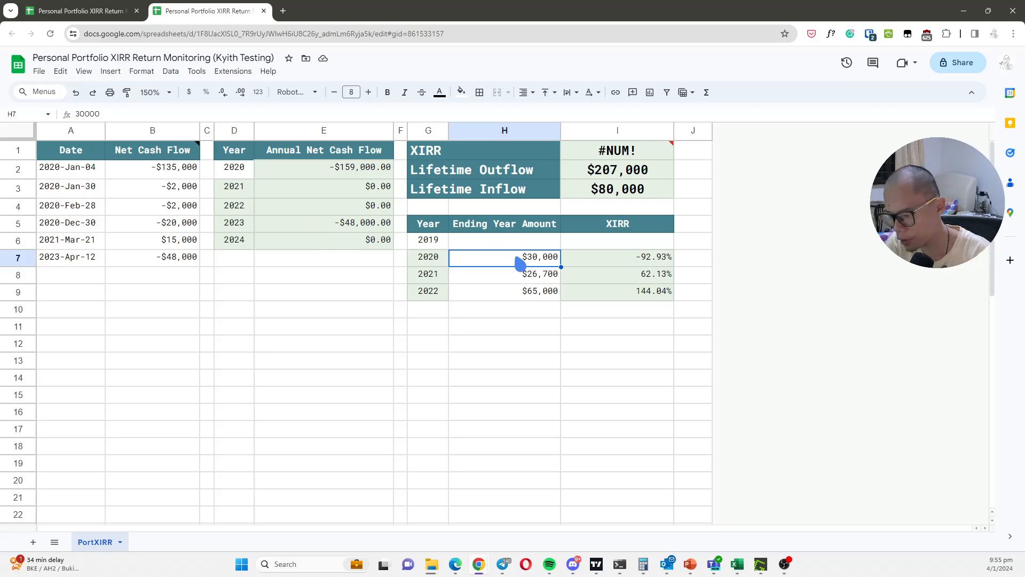
{"action": "type", "text": "160000"}
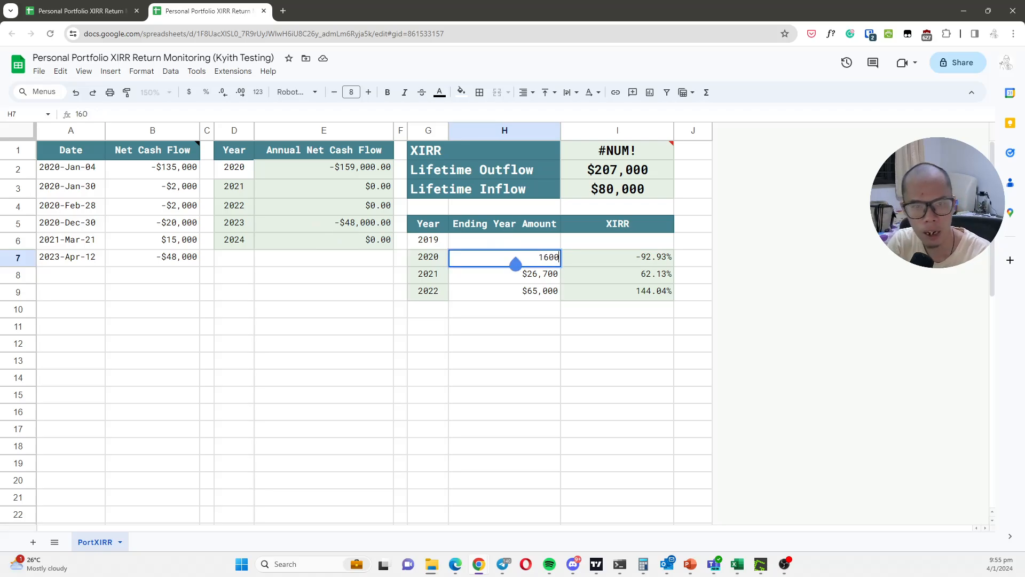
{"action": "key", "text": "Return"}
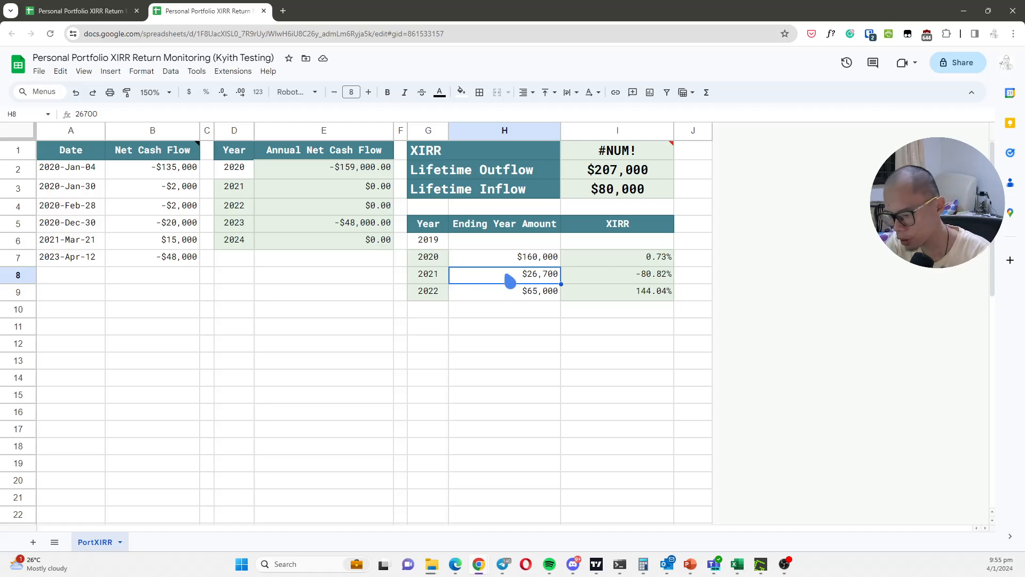
{"action": "type", "text": "175000"}
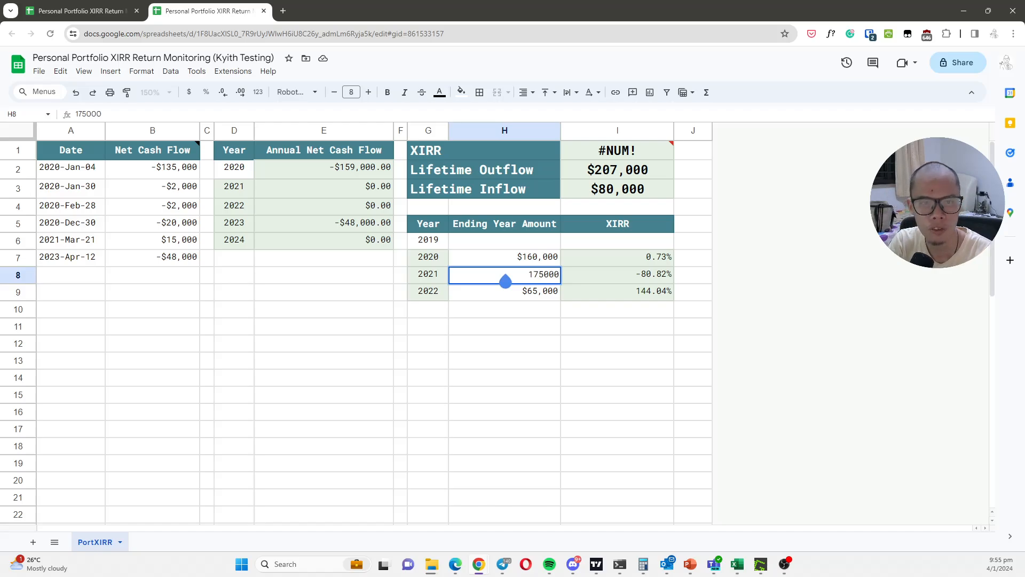
{"action": "key", "text": "Return"}
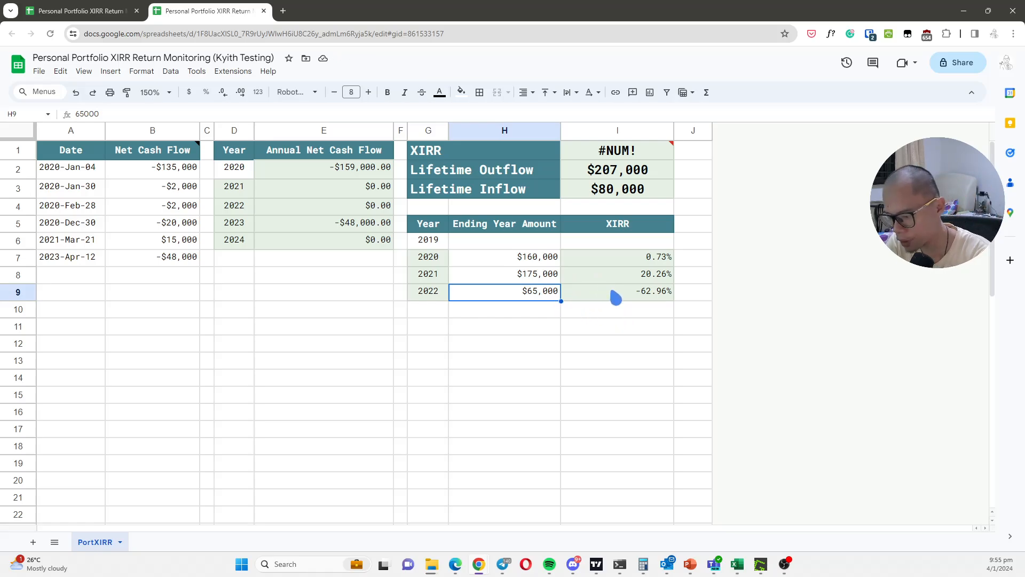
Set the 2022 Ending Year Amount in H9 to 300000
{"action": "type", "text": "2"}
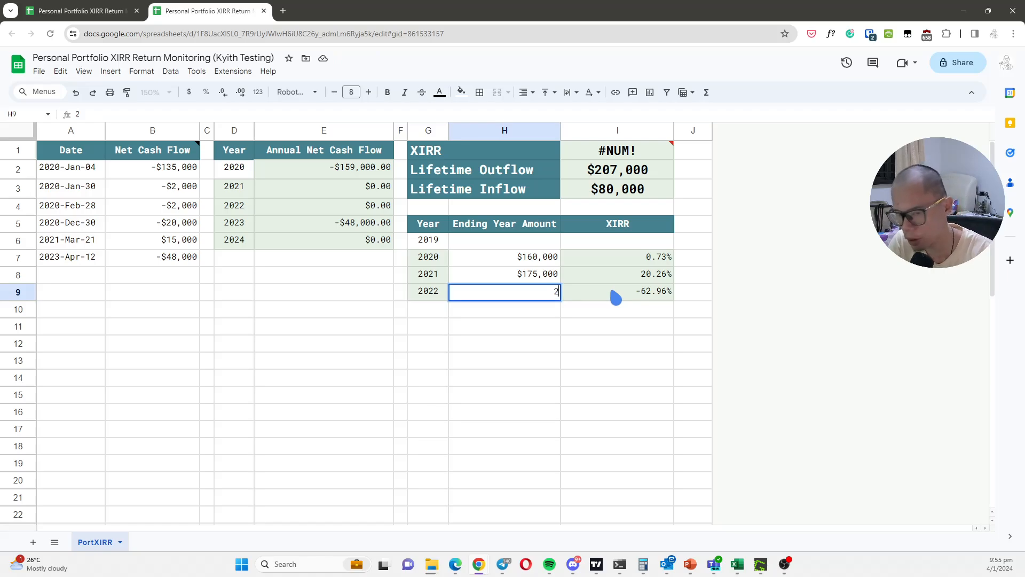
{"action": "type", "text": "0"}
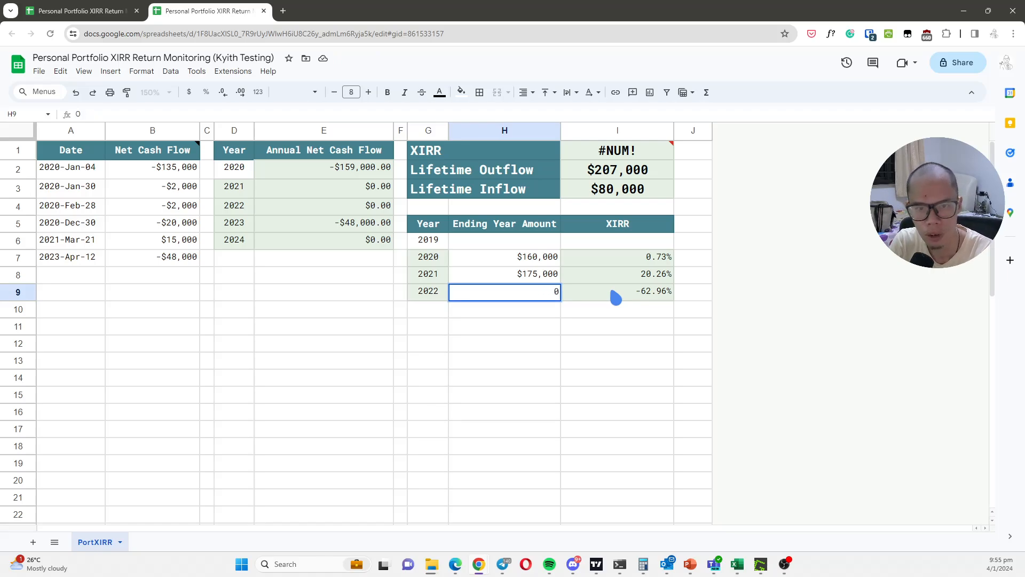
{"action": "type", "text": "300000"}
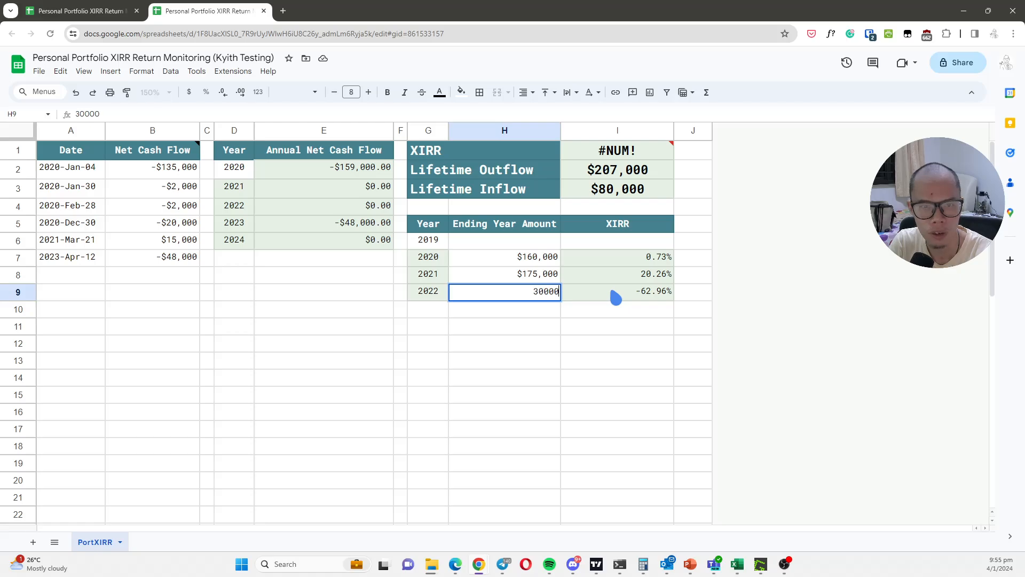
{"action": "type", "text": "0"}
{"action": "key", "text": "Return"}
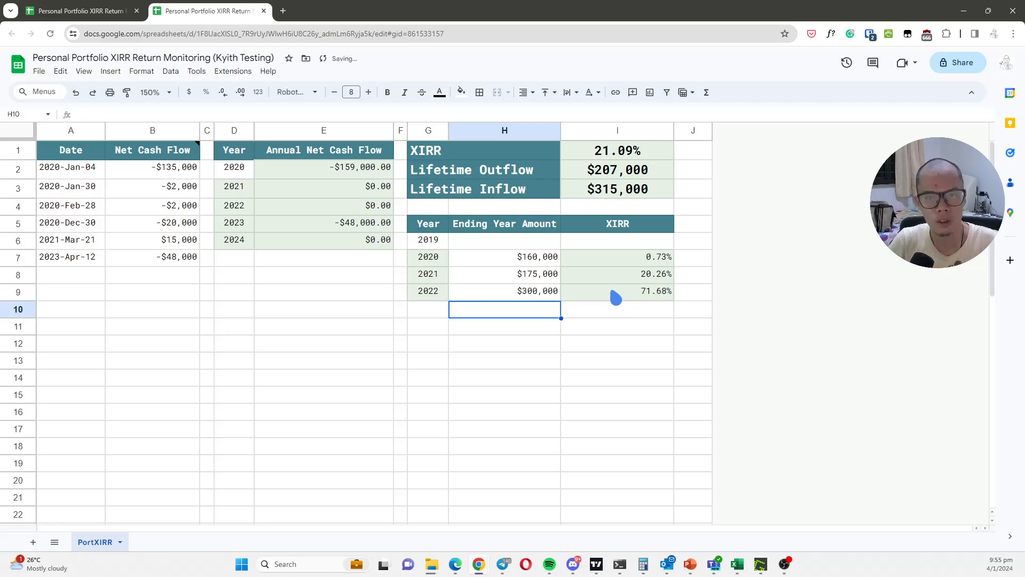
Change the 2022 Ending Year Amount in H9 to 250000
{"action": "left_click", "coordinate": [552, 296]}
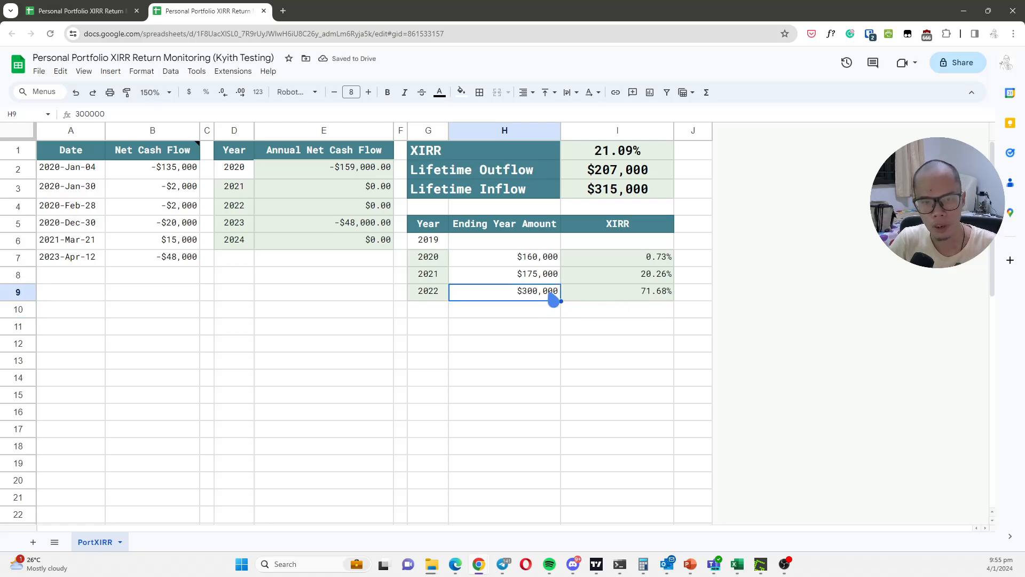
{"action": "type", "text": "250,000"}
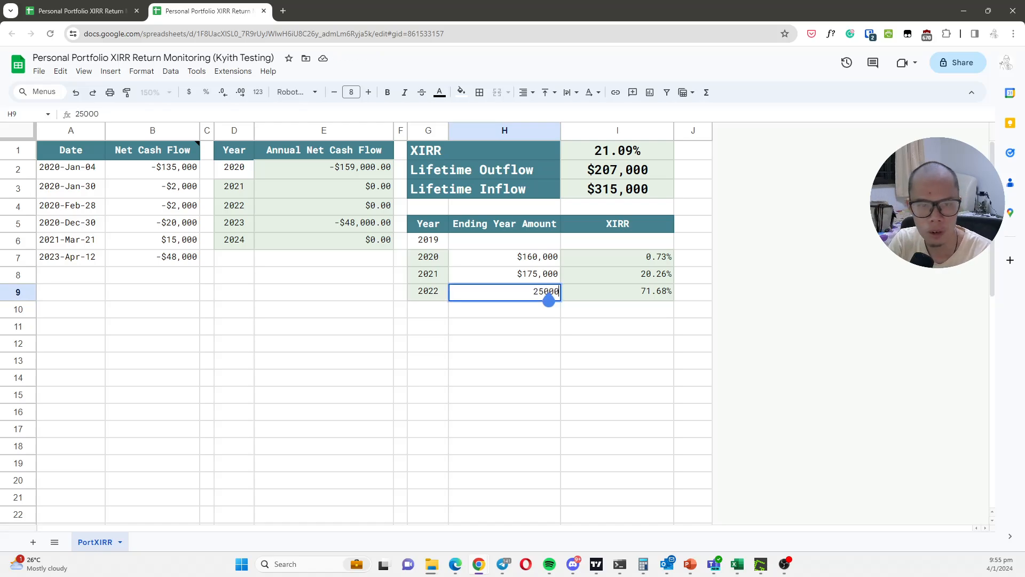
{"action": "key", "text": "Return"}
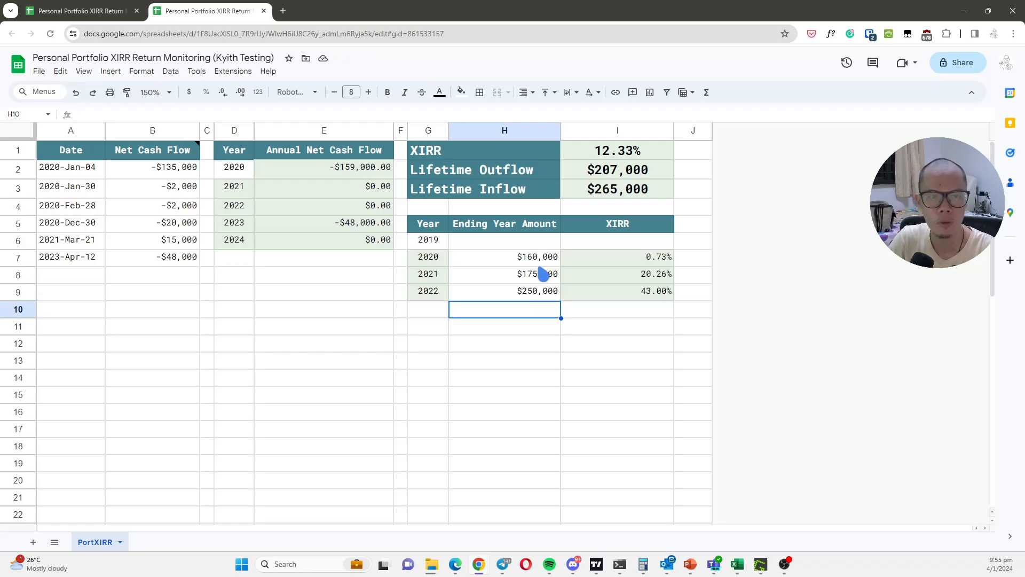
Examine the ending amounts and the yearly XIRR formulas for 2020 to 2022 in I7:I9
{"action": "left_click", "coordinate": [511, 263]}
{"action": "left_click", "coordinate": [524, 274]}
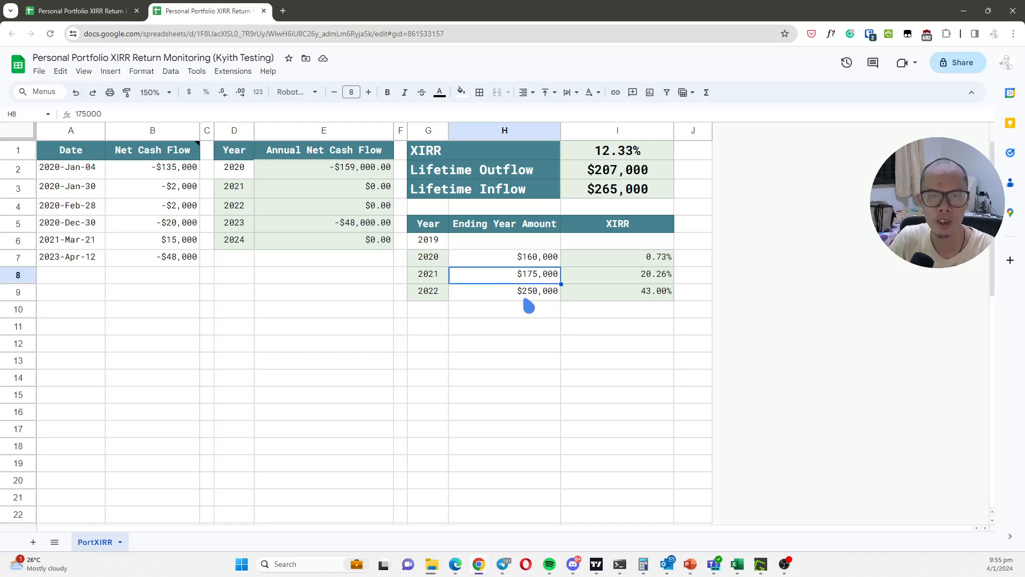
{"action": "left_click", "coordinate": [526, 293]}
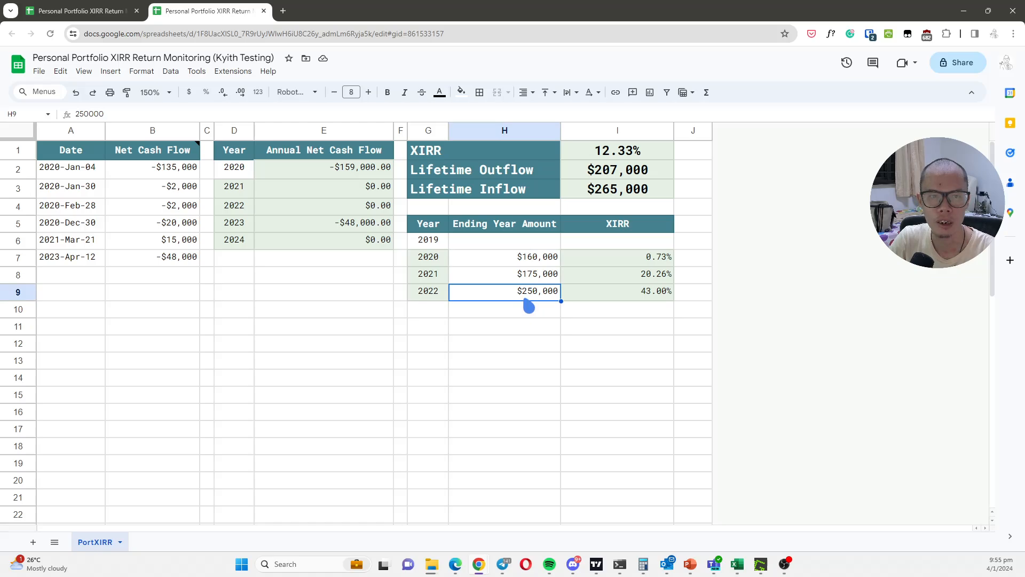
{"action": "left_click", "coordinate": [643, 260]}
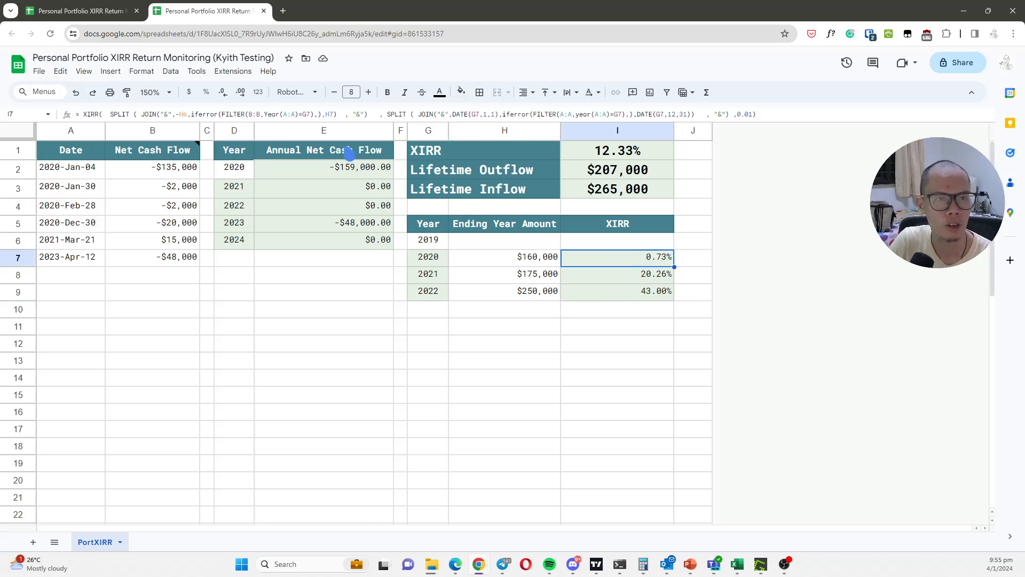
{"action": "left_click", "coordinate": [597, 330]}
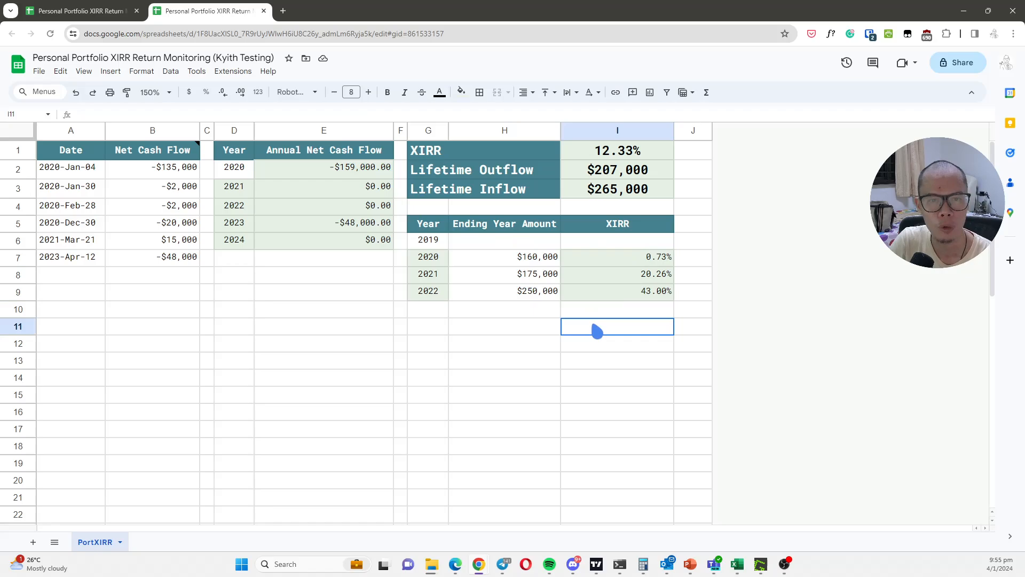
{"action": "left_click", "coordinate": [606, 262]}
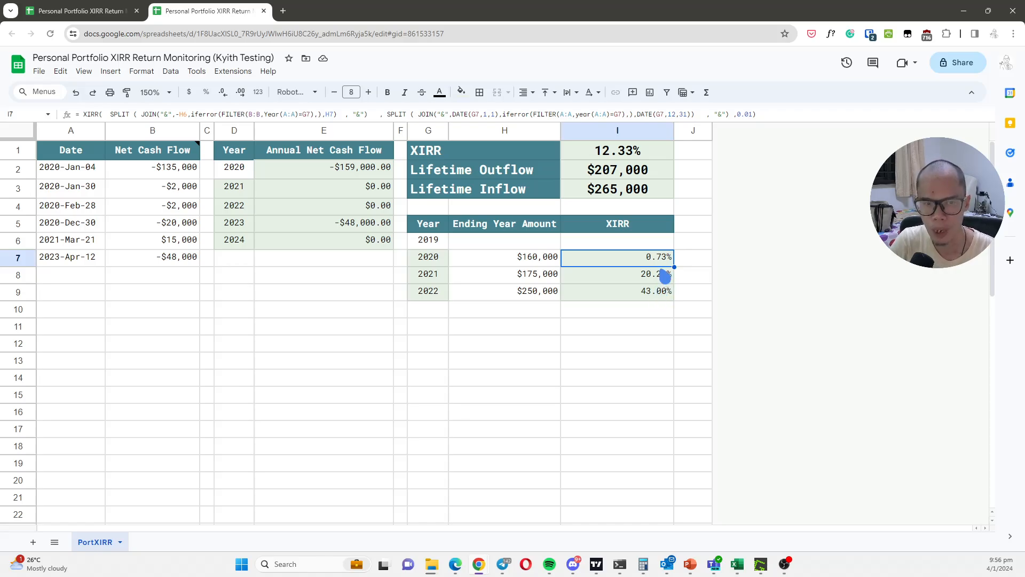
{"action": "left_click", "coordinate": [666, 278]}
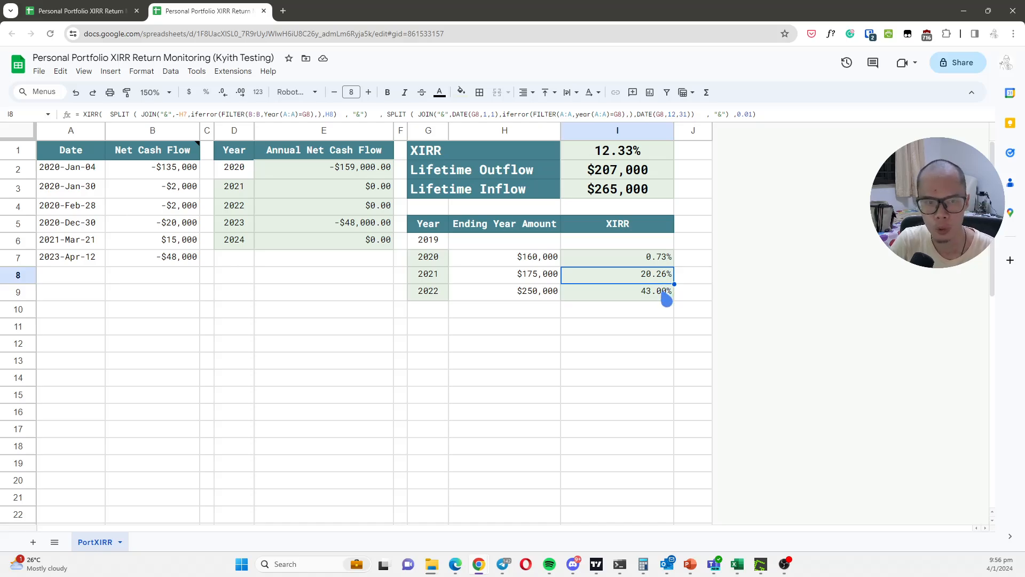
{"action": "left_click", "coordinate": [665, 295]}
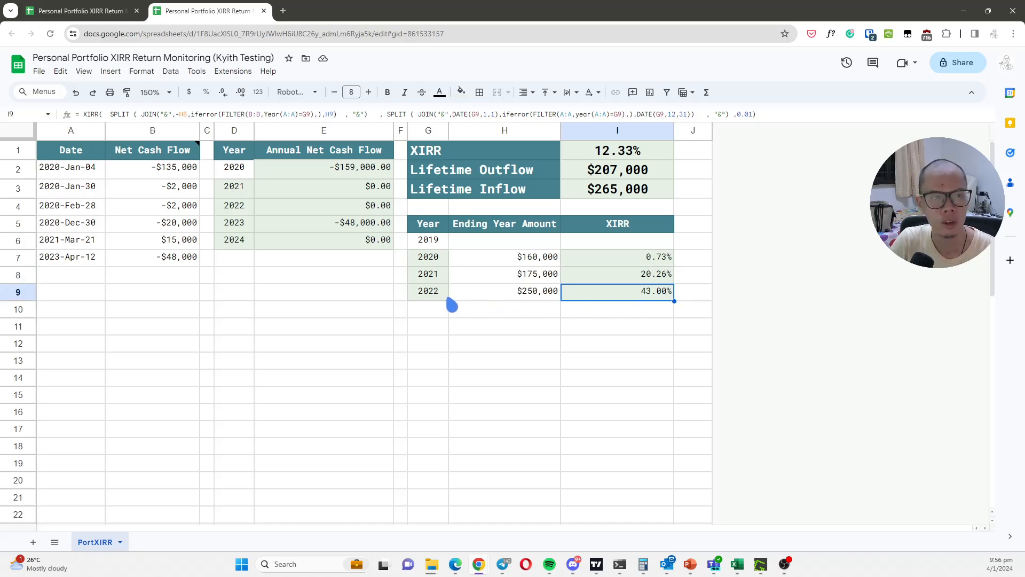
Extend the 2022 row G9:I9 down through row 11 and set the 2023 and 2024 ending amounts to 0
{"action": "left_click_drag", "start_coordinate": [440, 295], "coordinate": [672, 321]}
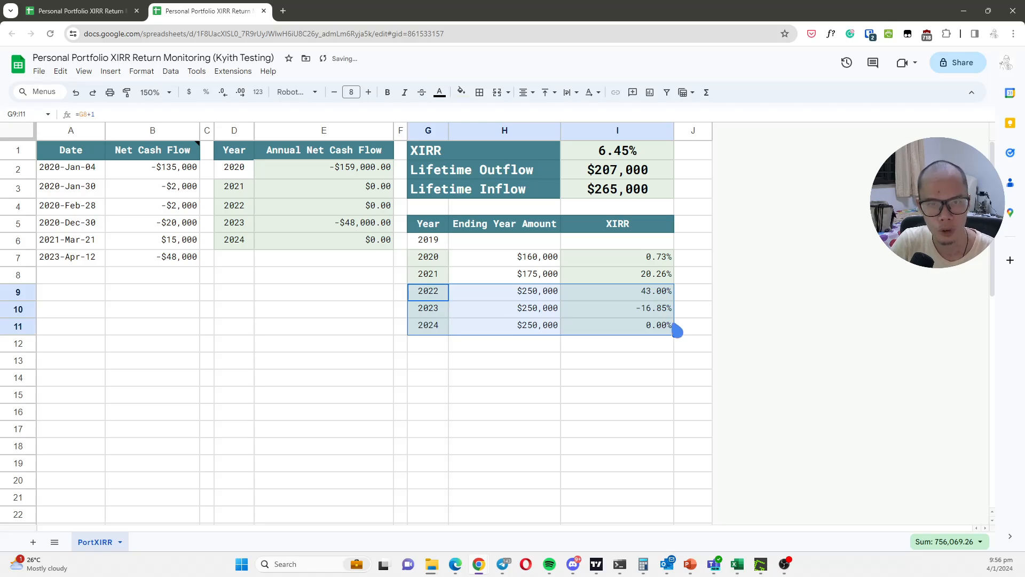
{"action": "left_click", "coordinate": [551, 315]}
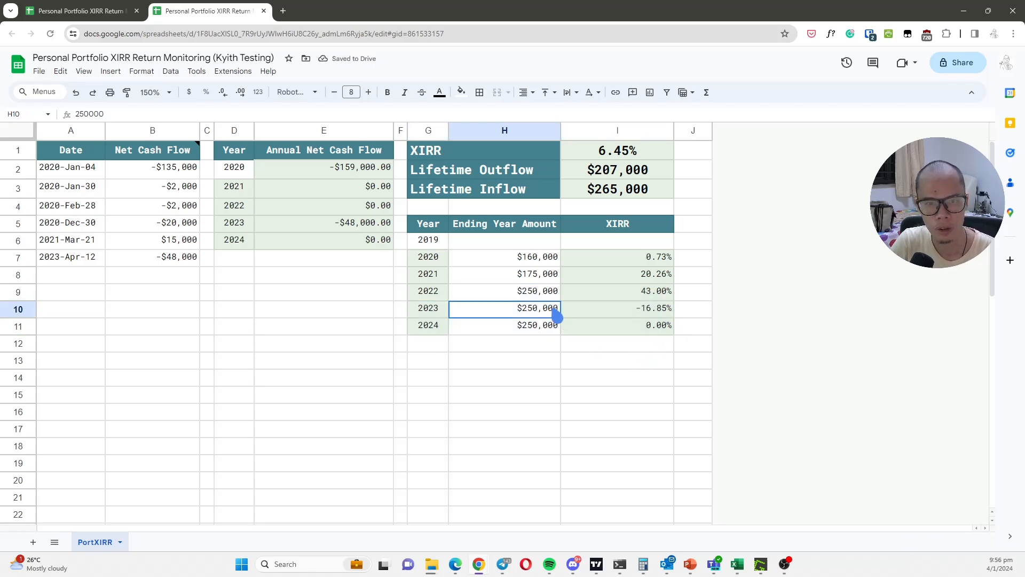
{"action": "type", "text": "0"}
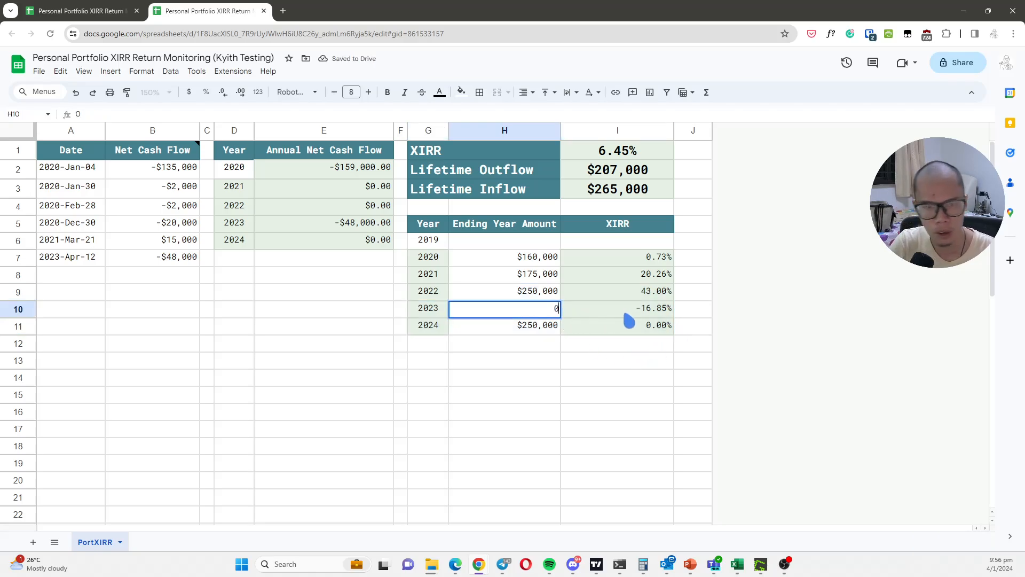
{"action": "key", "text": "Return"}
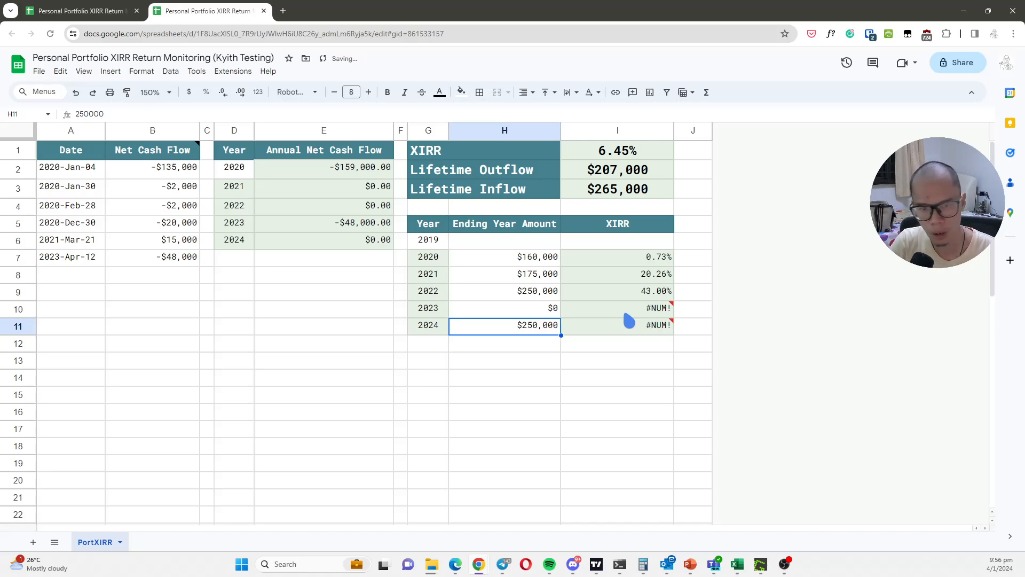
{"action": "type", "text": "0"}
{"action": "key", "text": "Return"}
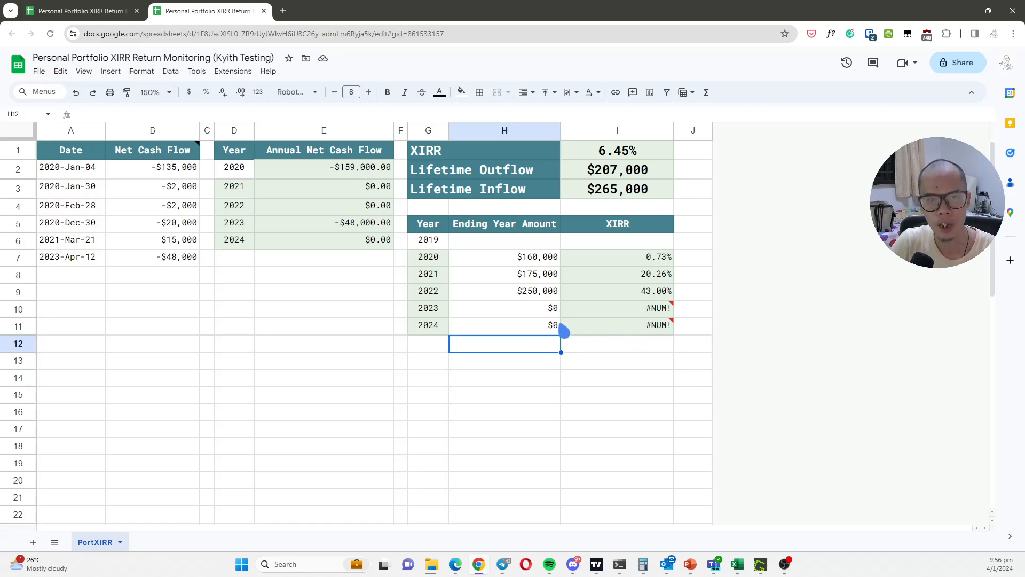
Clear the contents of the 2023 and 2024 rows in G10:I11
{"action": "left_click_drag", "start_coordinate": [433, 315], "coordinate": [641, 334]}
{"action": "key", "text": "Delete"}
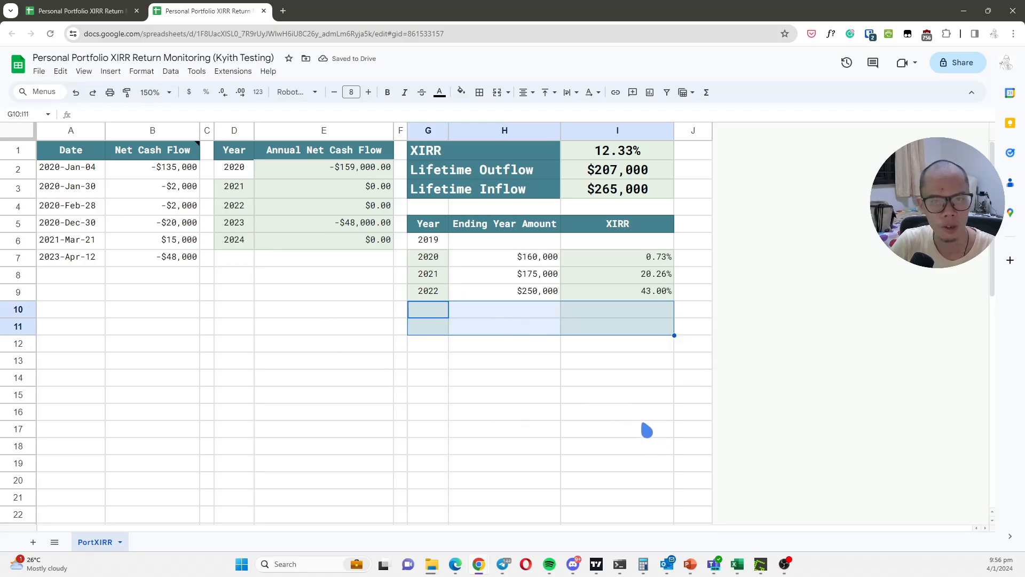
{"action": "left_click", "coordinate": [557, 397]}
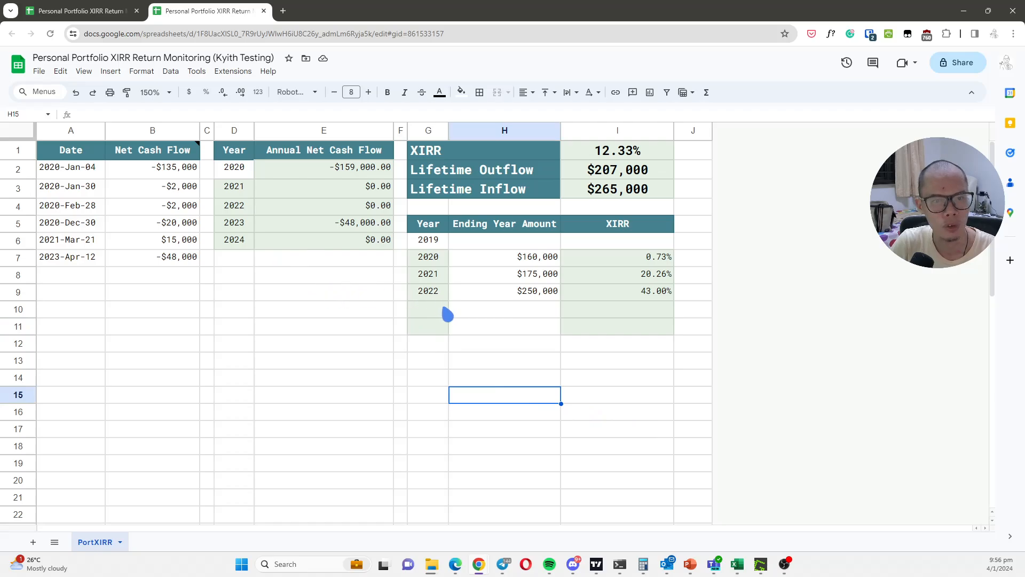
Extend the 2022 row G9:I9 down one row for 2023 and set its Ending Year Amount in H10 to 200000
{"action": "left_click_drag", "start_coordinate": [438, 293], "coordinate": [672, 310]}
{"action": "left_click", "coordinate": [520, 378]}
{"action": "left_click", "coordinate": [534, 314]}
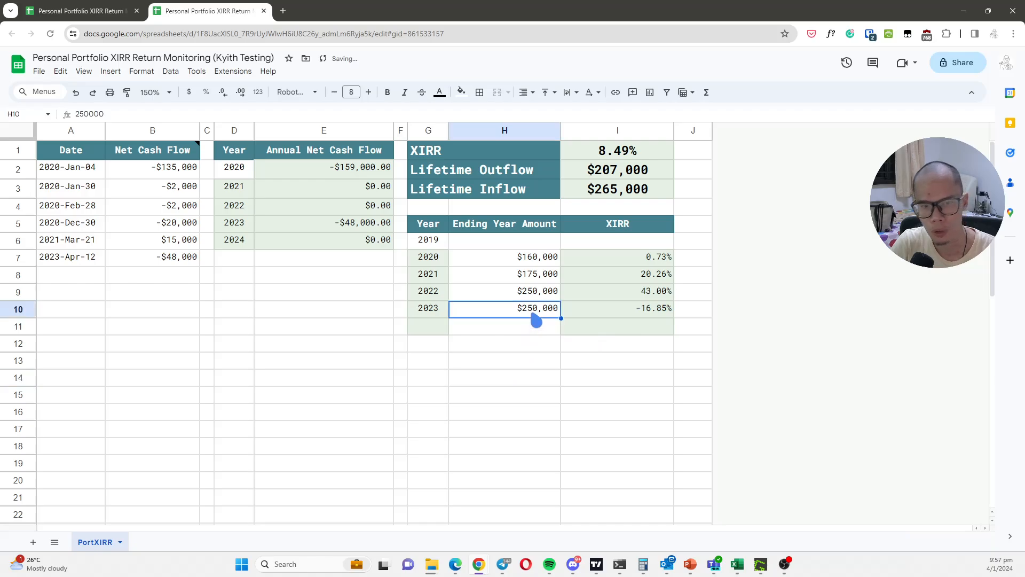
{"action": "type", "text": "200,0"}
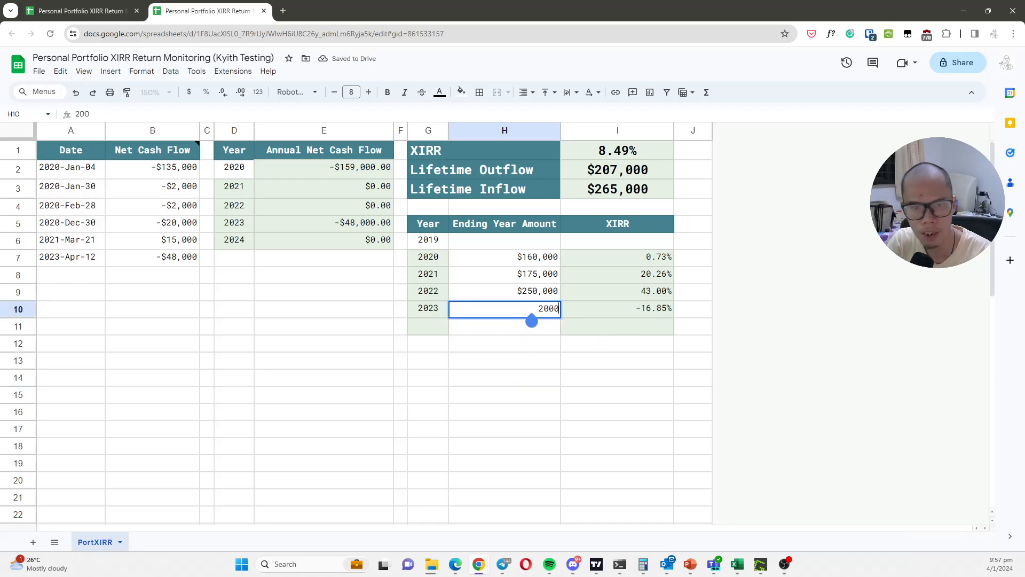
{"action": "type", "text": "00"}
{"action": "key", "text": "Return"}
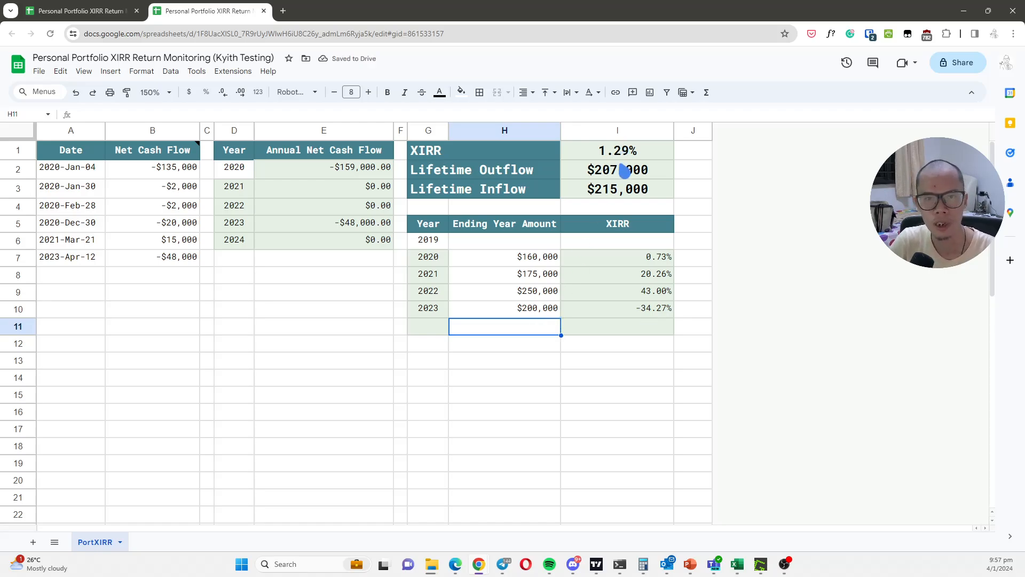
Extend the 2023 row G10:I10 down one row for 2024 and set its Ending Year Amount in H11 to 300000
{"action": "left_click_drag", "start_coordinate": [438, 314], "coordinate": [603, 317]}
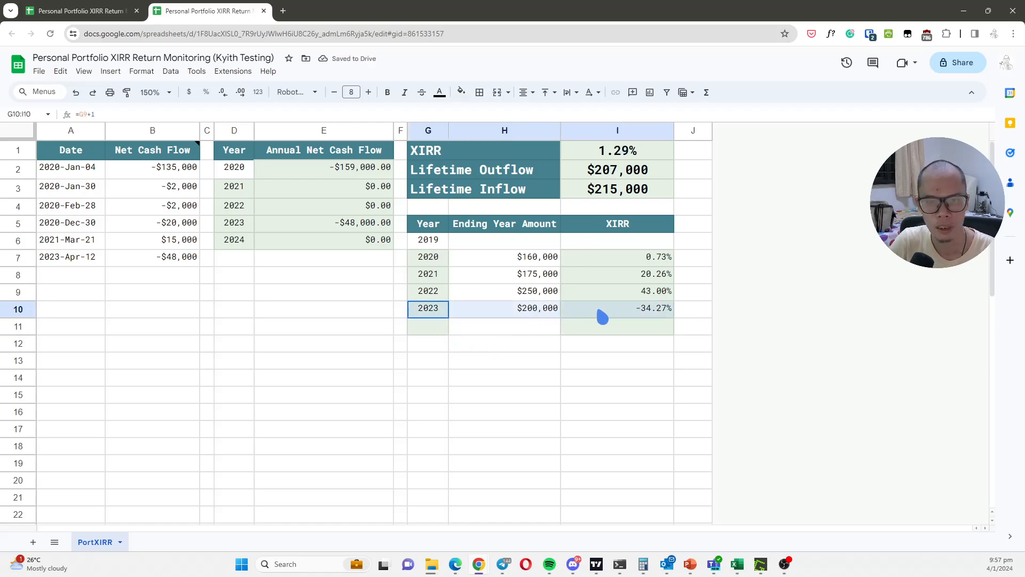
{"action": "left_click_drag", "start_coordinate": [673, 317], "coordinate": [662, 335]}
{"action": "left_click", "coordinate": [452, 362]}
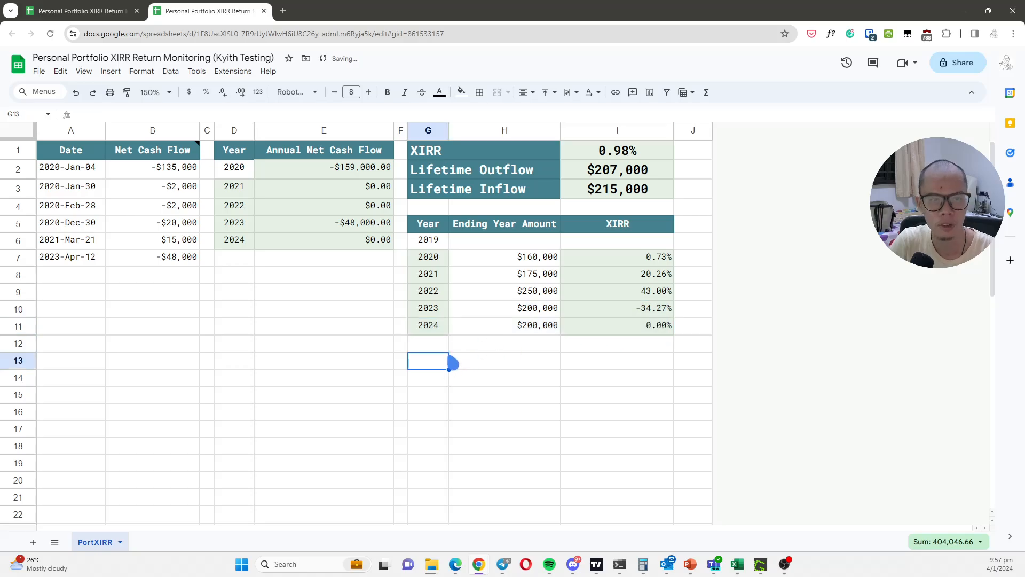
{"action": "left_click", "coordinate": [523, 331]}
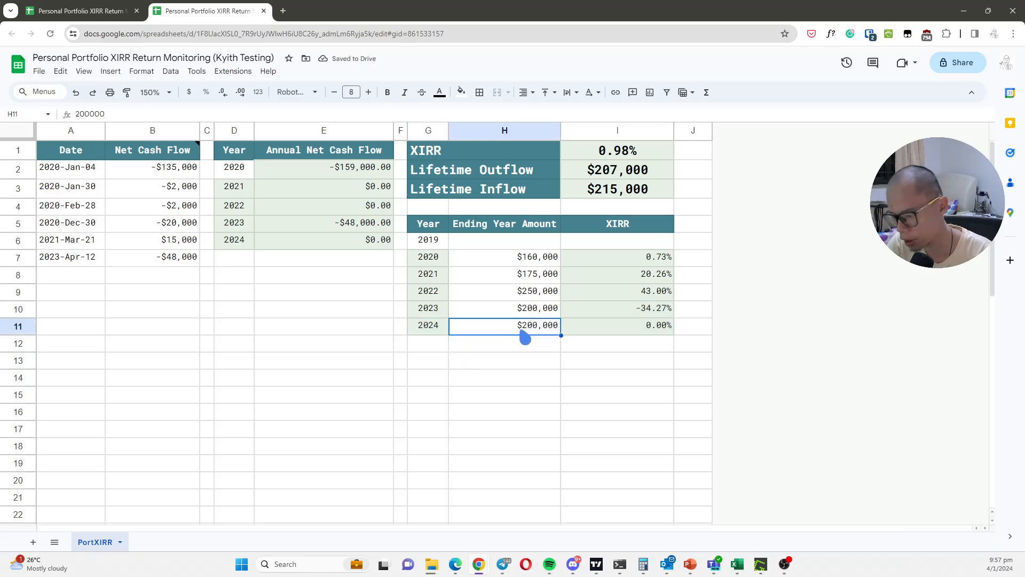
{"action": "type", "text": "300,0"}
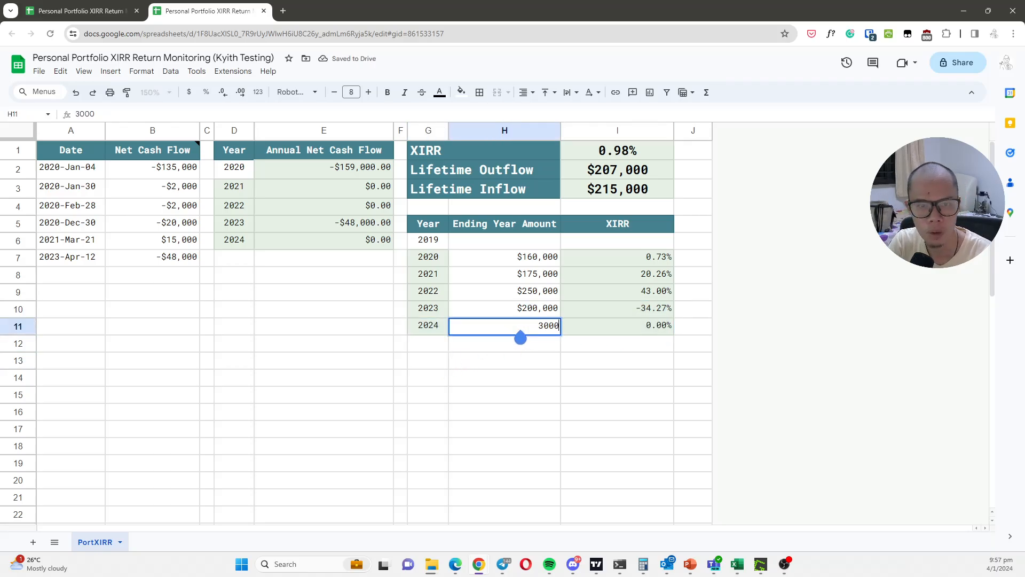
{"action": "type", "text": "00"}
{"action": "key", "text": "Return"}
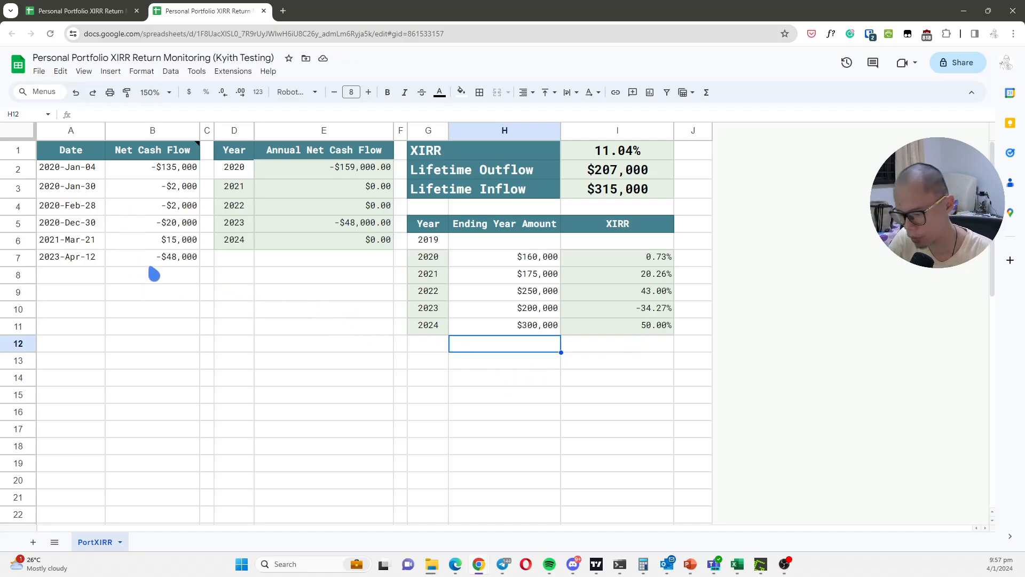
Return from the slides to the spreadsheet and examine the net cash flows in column B and the annual net cash flow formulas in E5 and E3
{"action": "left_click_drag", "start_coordinate": [149, 273], "coordinate": [142, 293]}
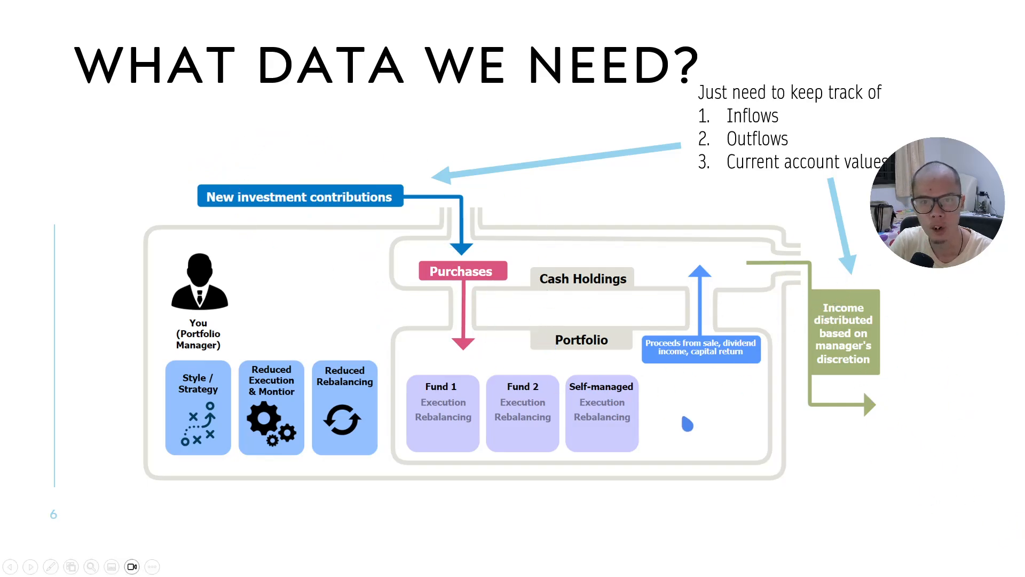
{"action": "key", "text": "alt+Tab"}
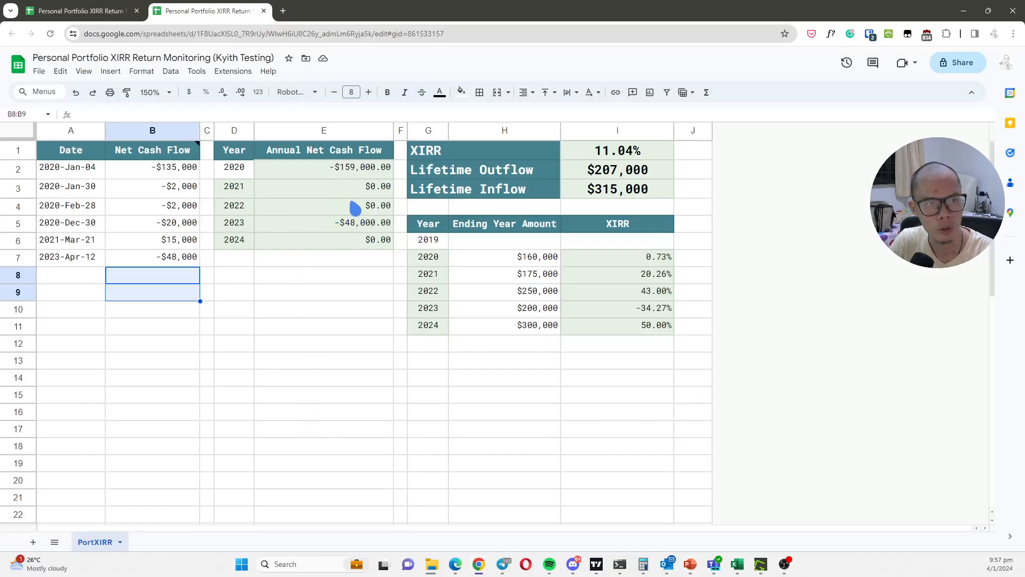
{"action": "left_click", "coordinate": [176, 175]}
{"action": "left_click_drag", "start_coordinate": [176, 176], "coordinate": [142, 274]}
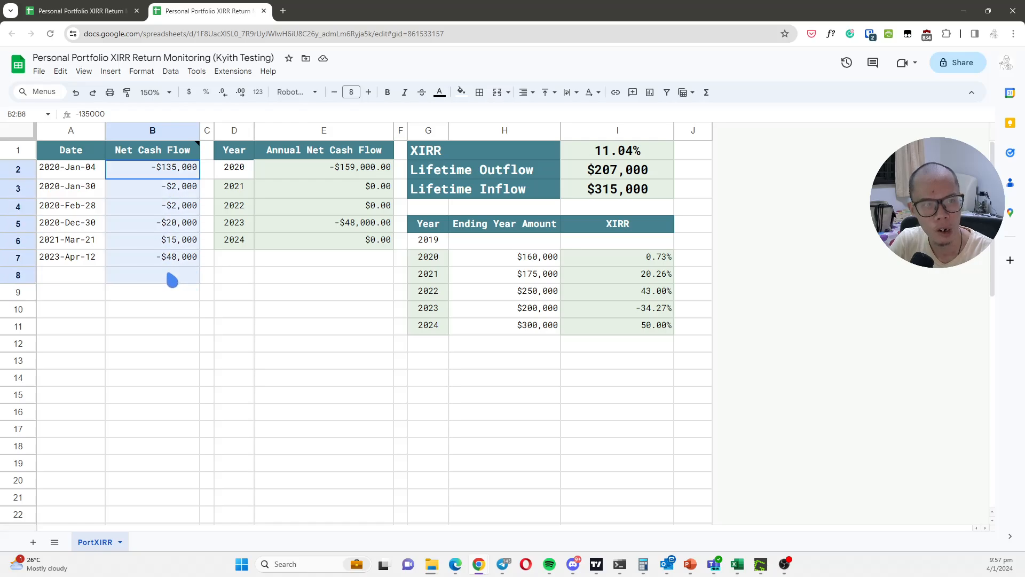
{"action": "left_click", "coordinate": [342, 297]}
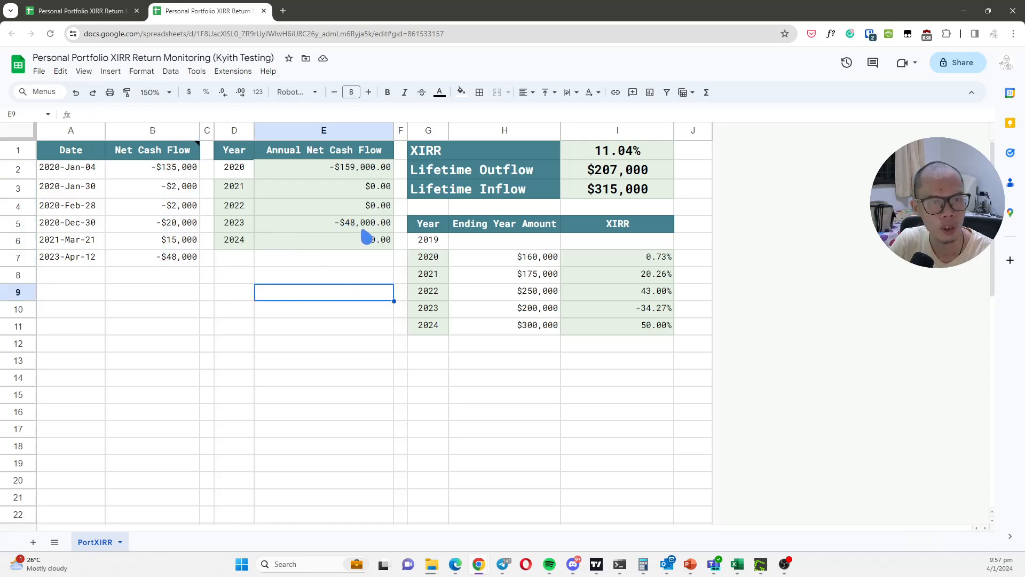
{"action": "left_click", "coordinate": [379, 231]}
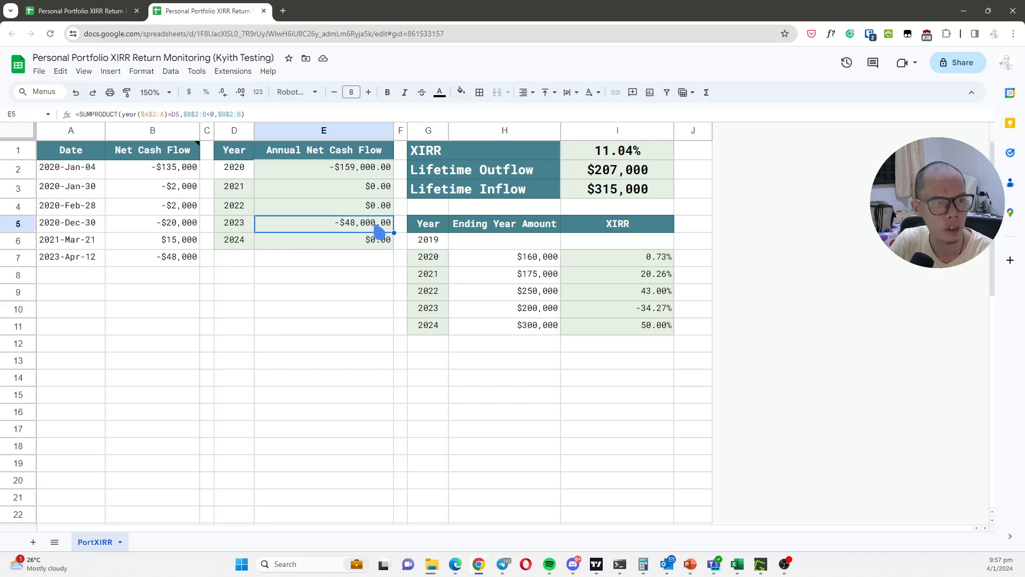
{"action": "left_click", "coordinate": [366, 194]}
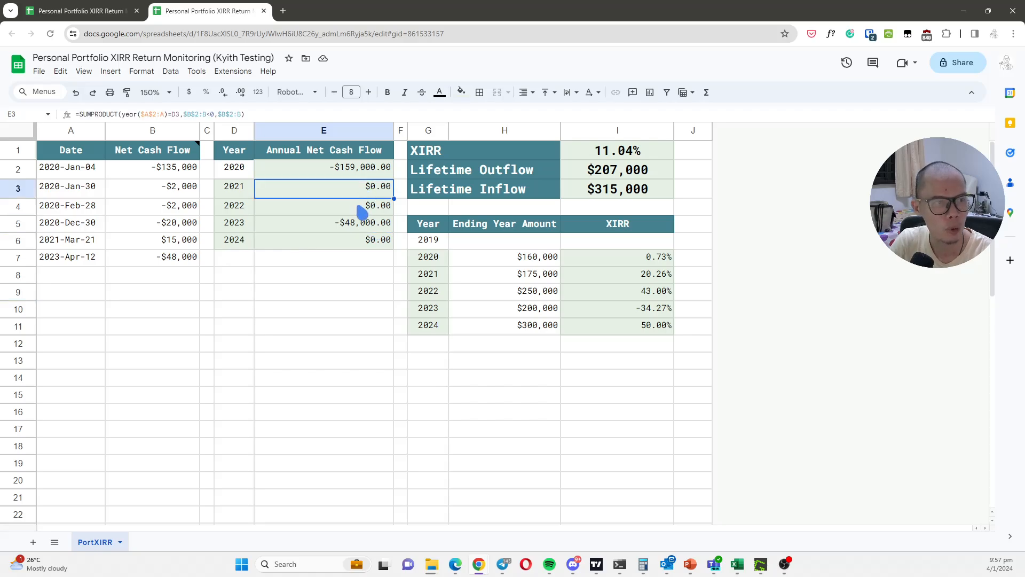
Examine the annual cash flow formula in E4, the XIRR, Lifetime Outflow and Lifetime Inflow formulas in I1:I3, and the 2024 ending amount in H11
{"action": "left_click", "coordinate": [362, 210]}
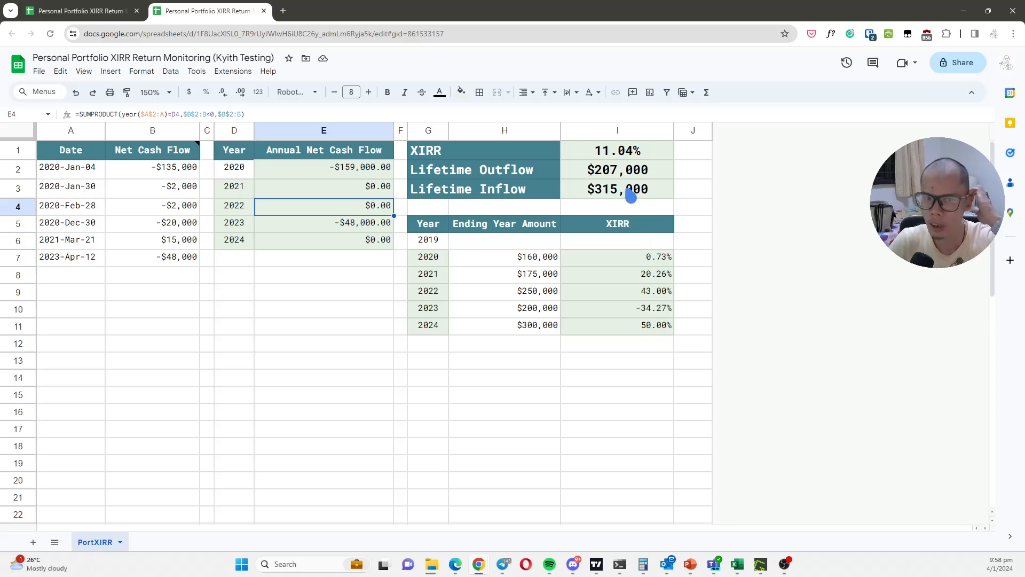
{"action": "left_click", "coordinate": [636, 154]}
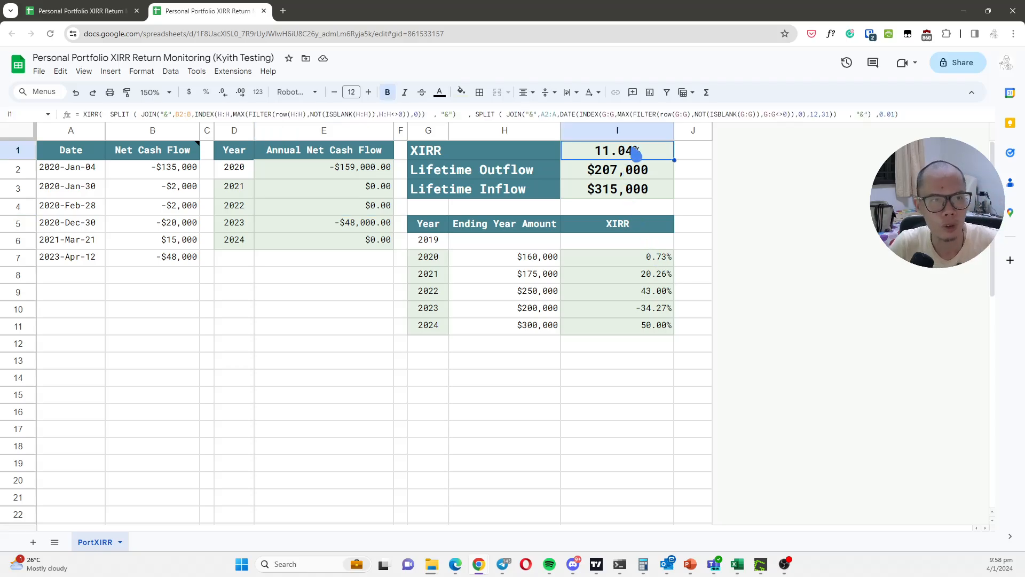
{"action": "left_click", "coordinate": [667, 115]}
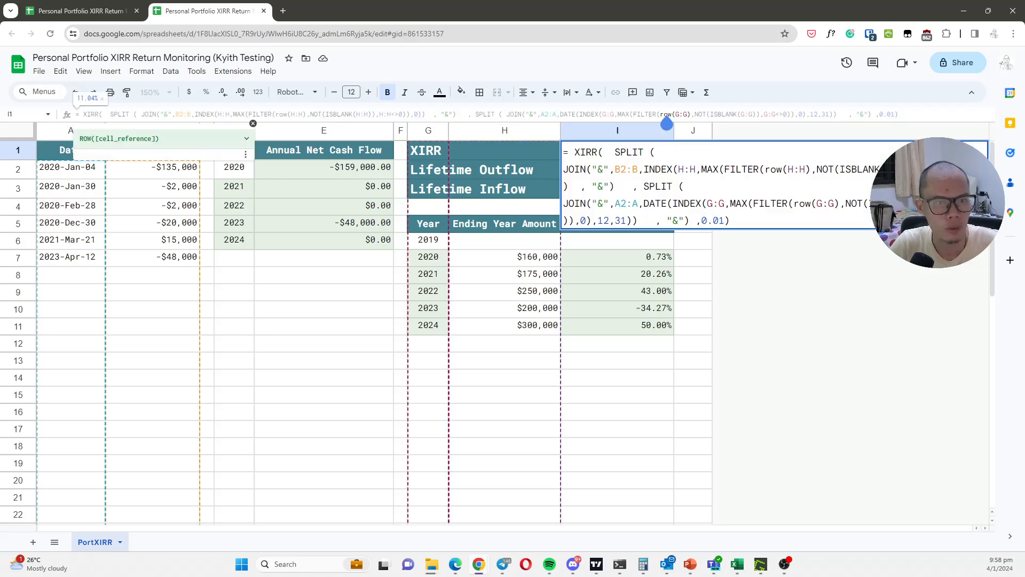
{"action": "key", "text": "Escape"}
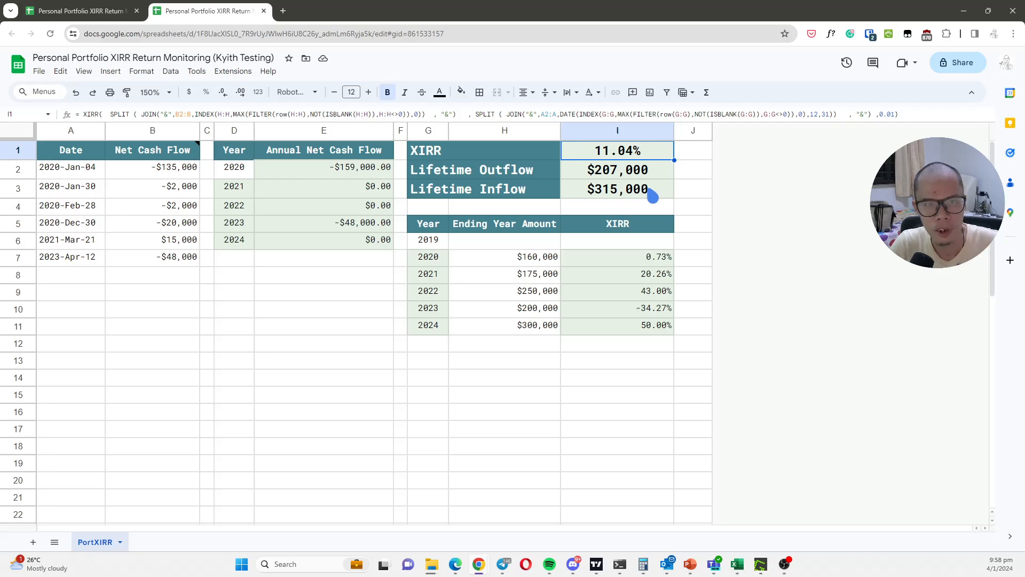
{"action": "left_click", "coordinate": [557, 174]}
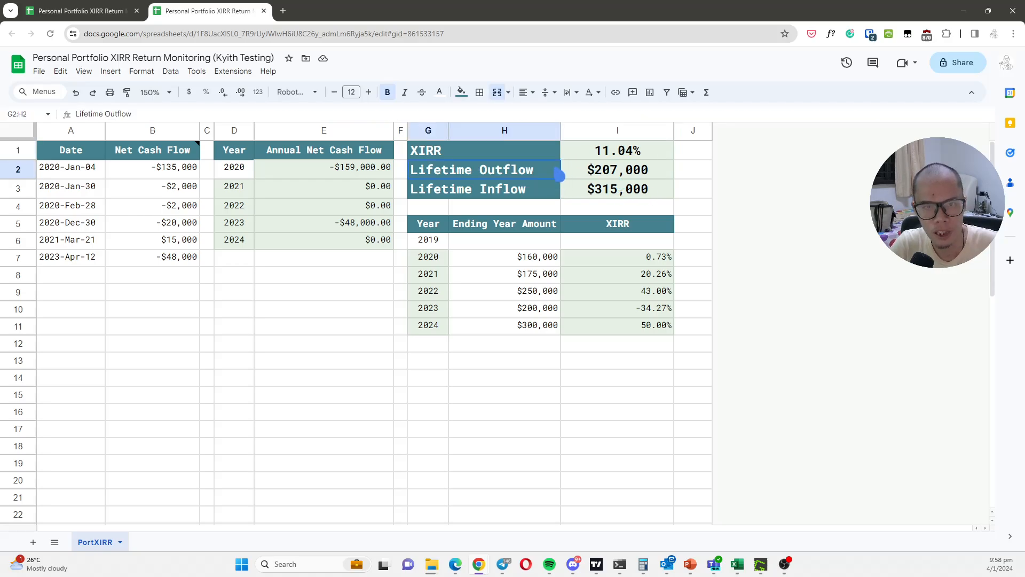
{"action": "left_click", "coordinate": [606, 174]}
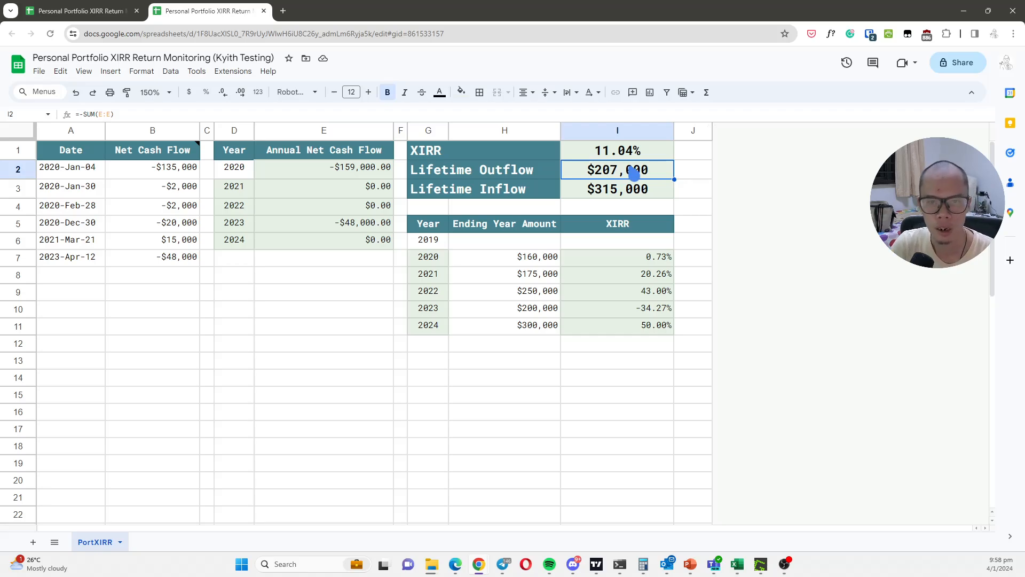
{"action": "left_click", "coordinate": [611, 196]}
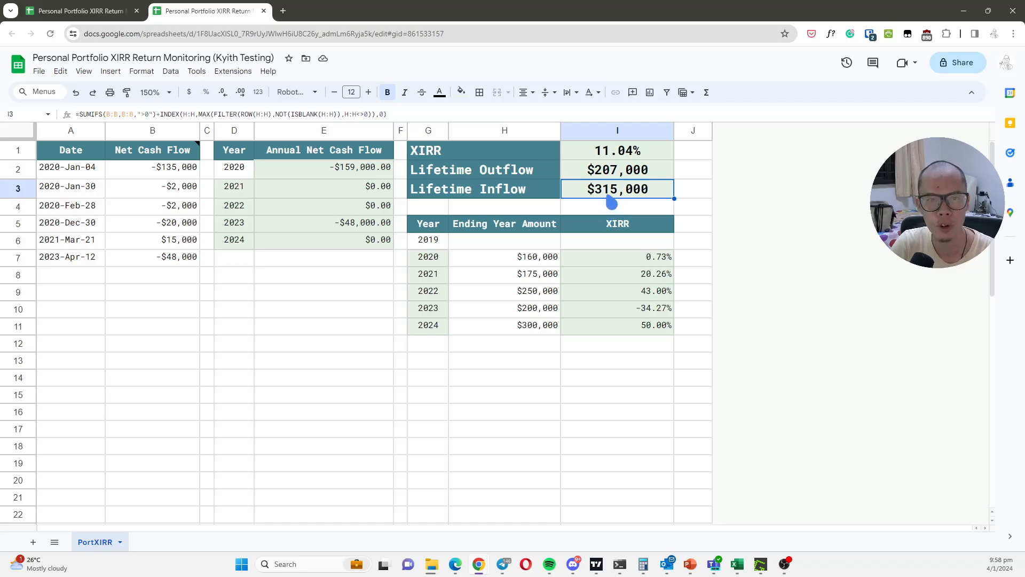
{"action": "left_click", "coordinate": [537, 326]}
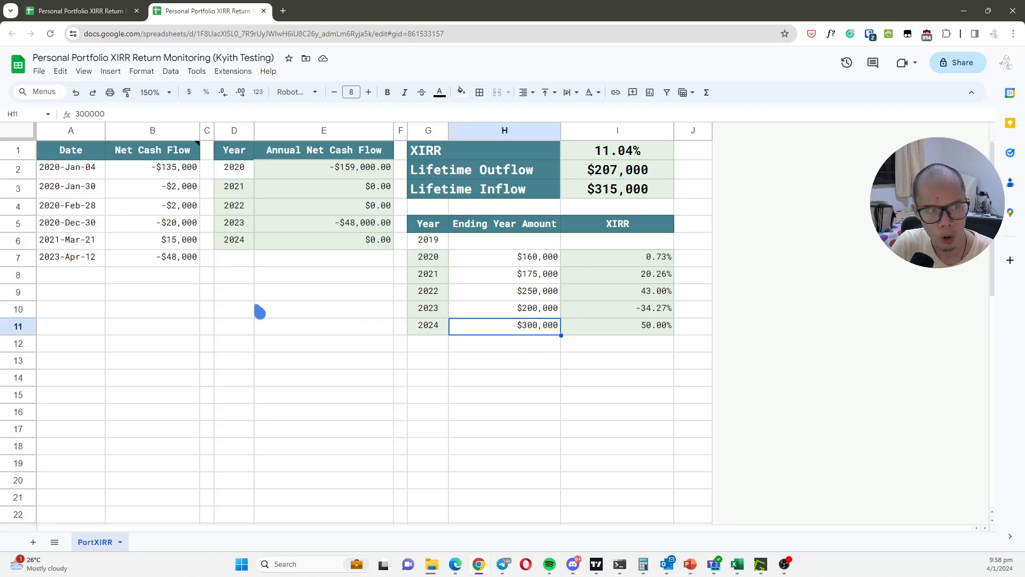
{"action": "mouse_move", "coordinate": [165, 168]}
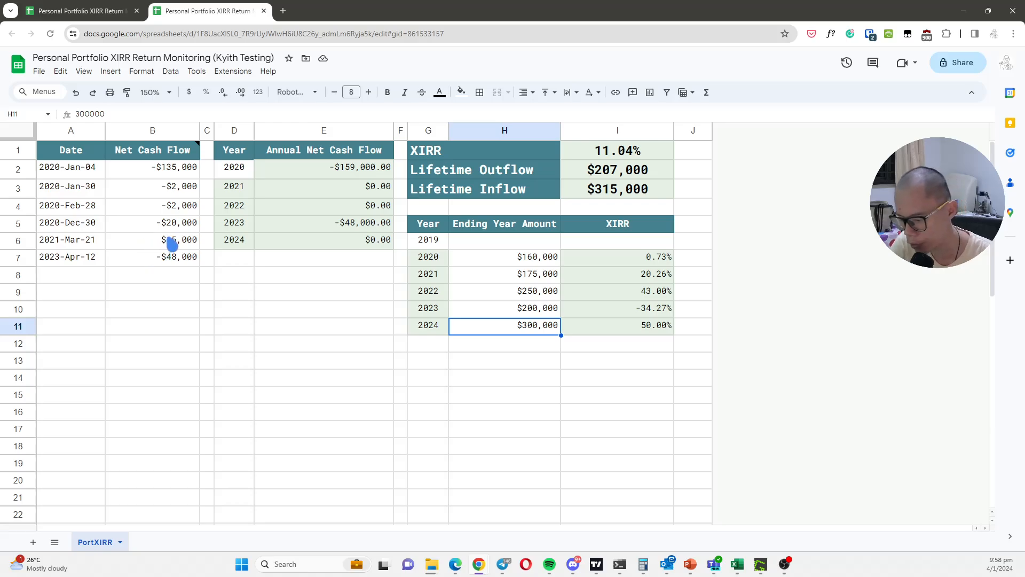
Compare the slide on required data with the spreadsheet, examining the overall XIRR in I1 and the 2022 and 2023 XIRR formulas in I9 and I10
{"action": "key", "text": "alt+Tab"}
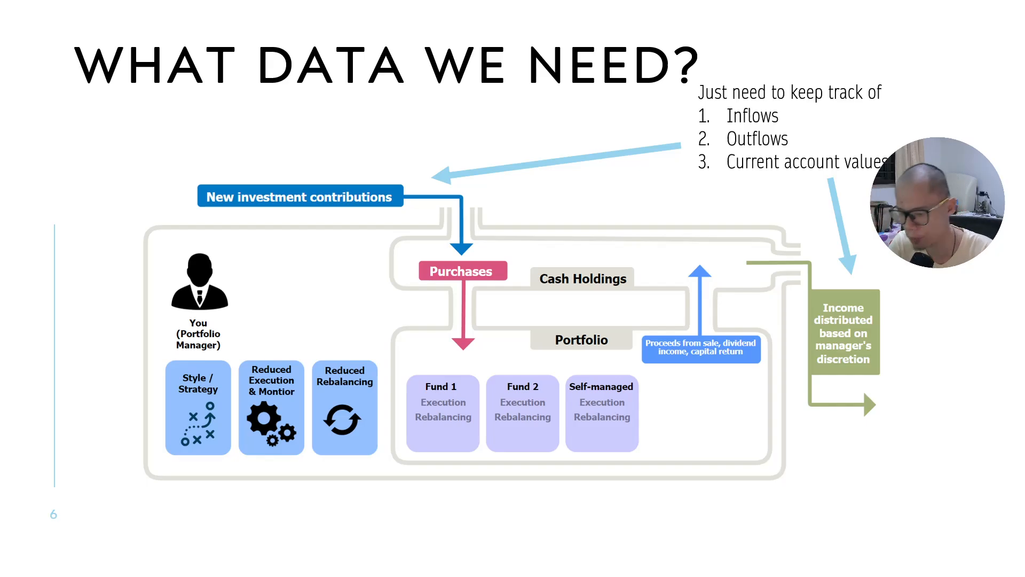
{"action": "key", "text": "alt+Tab"}
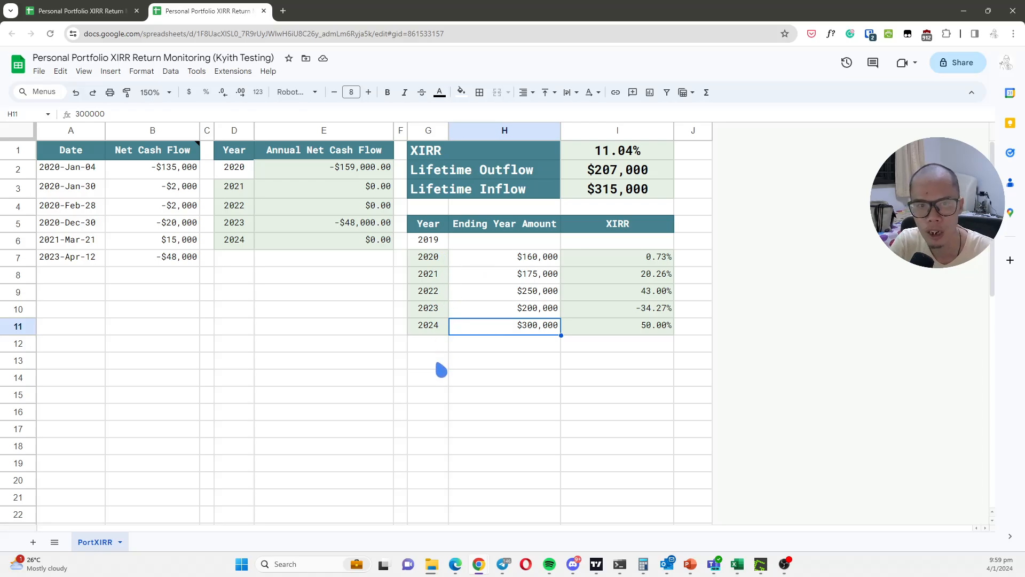
{"action": "left_click", "coordinate": [617, 154]}
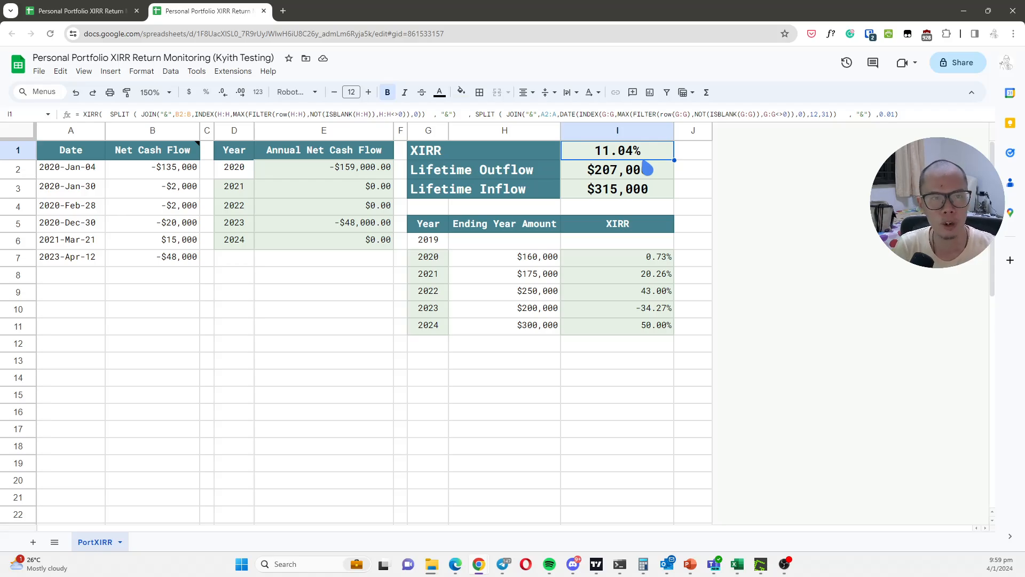
{"action": "left_click", "coordinate": [245, 467]}
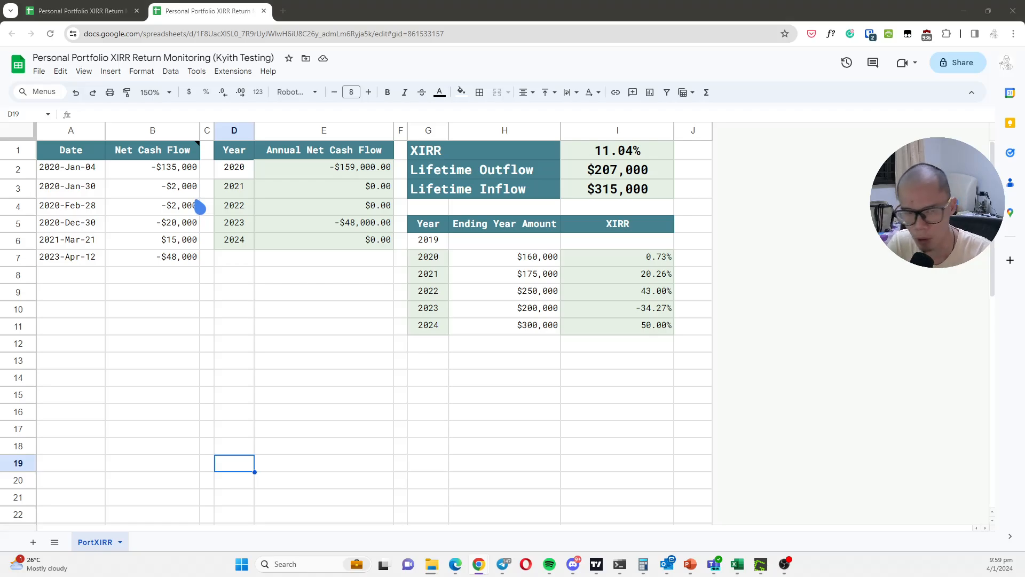
{"action": "key", "text": "alt+Tab"}
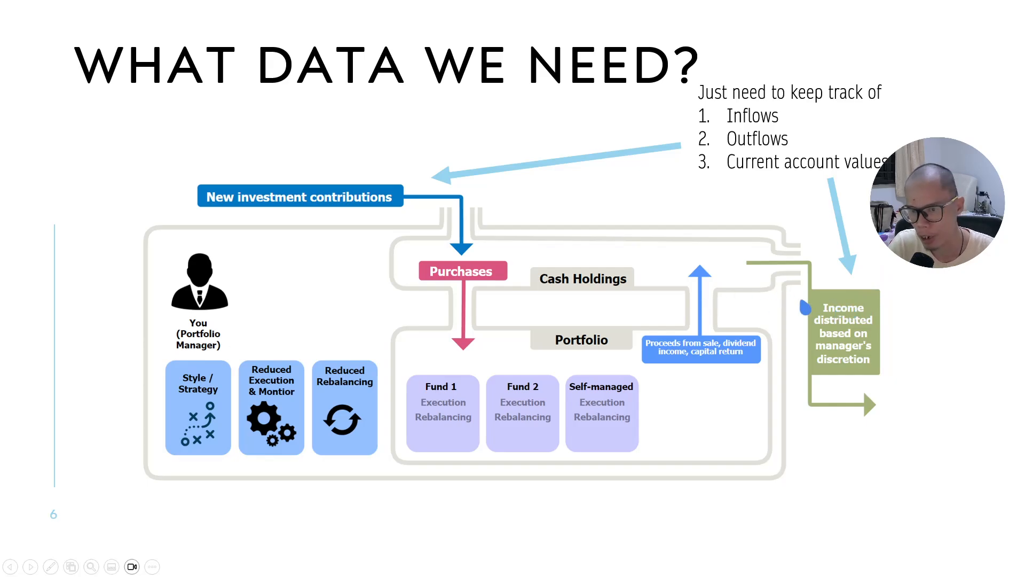
{"action": "key", "text": "alt+Tab"}
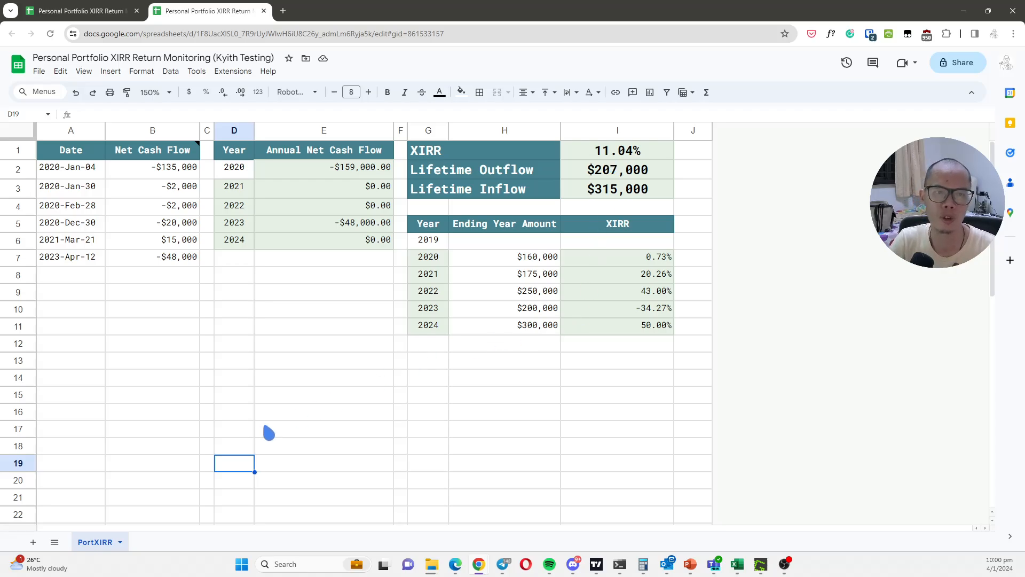
{"action": "left_click", "coordinate": [666, 297]}
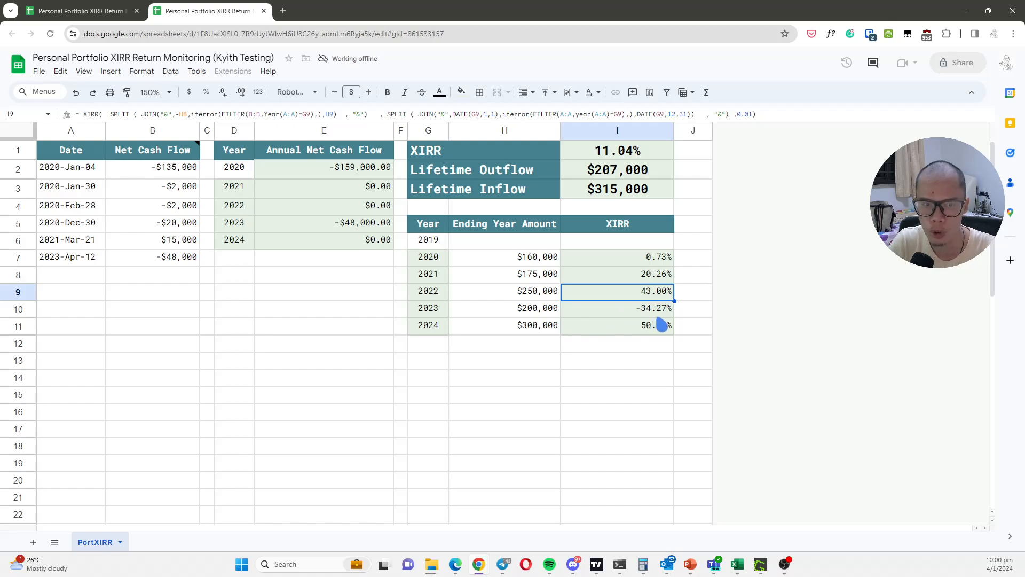
{"action": "key", "text": "Down"}
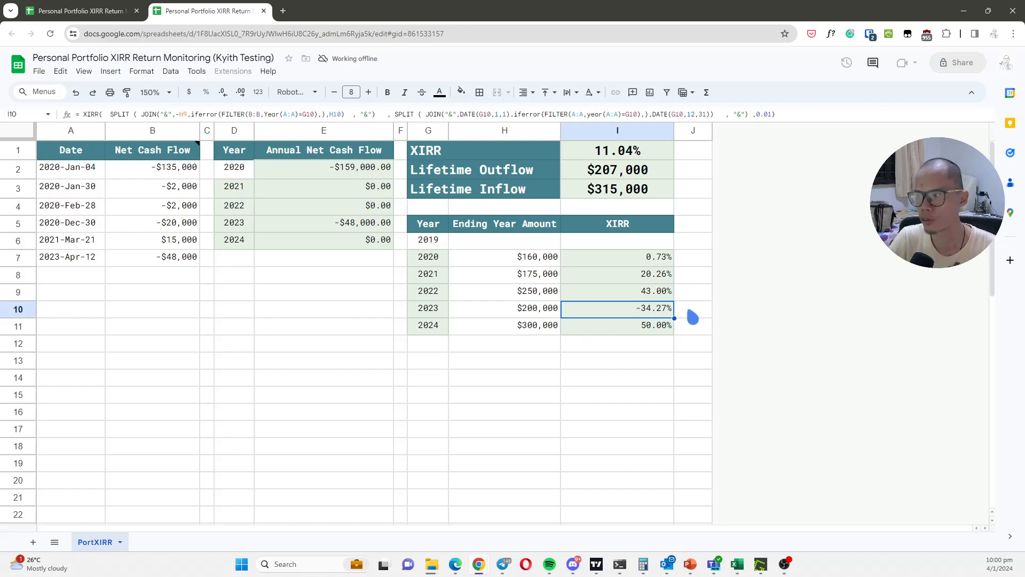
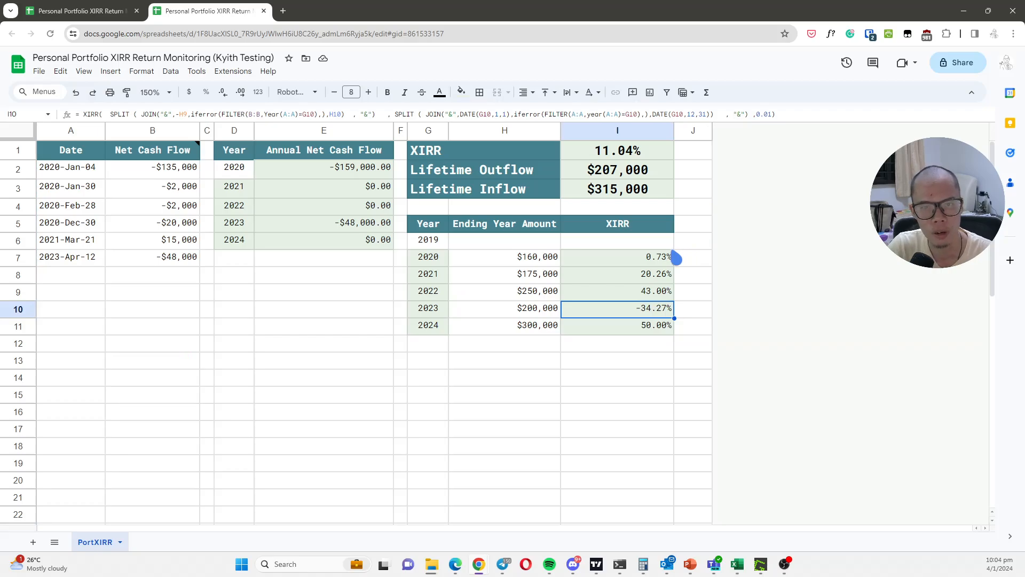
Copy the full 2020 XIRR formula from I7 into a new Notepad tab, leaving the cell unchanged
{"action": "left_click", "coordinate": [662, 260]}
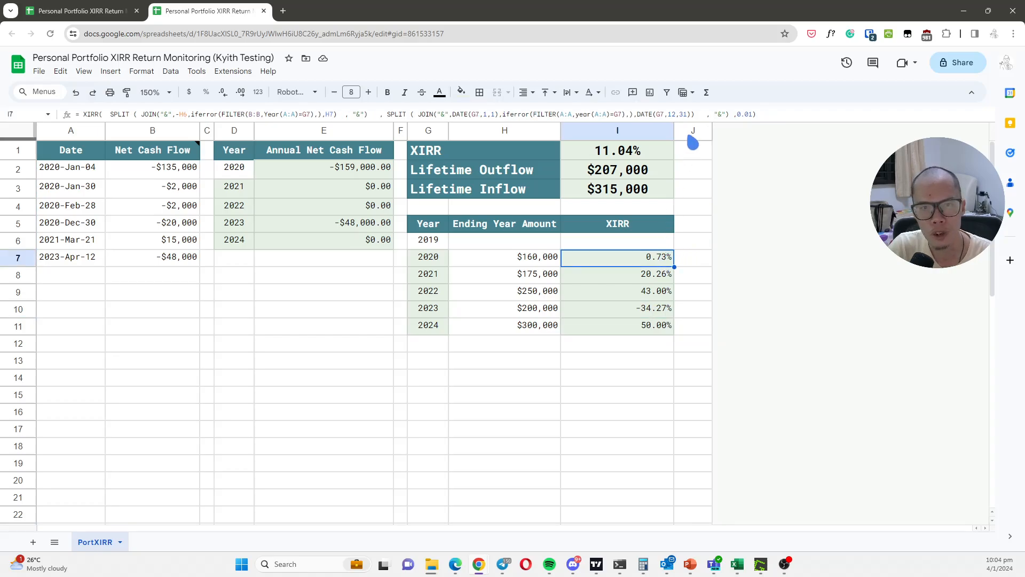
{"action": "left_click", "coordinate": [725, 120]}
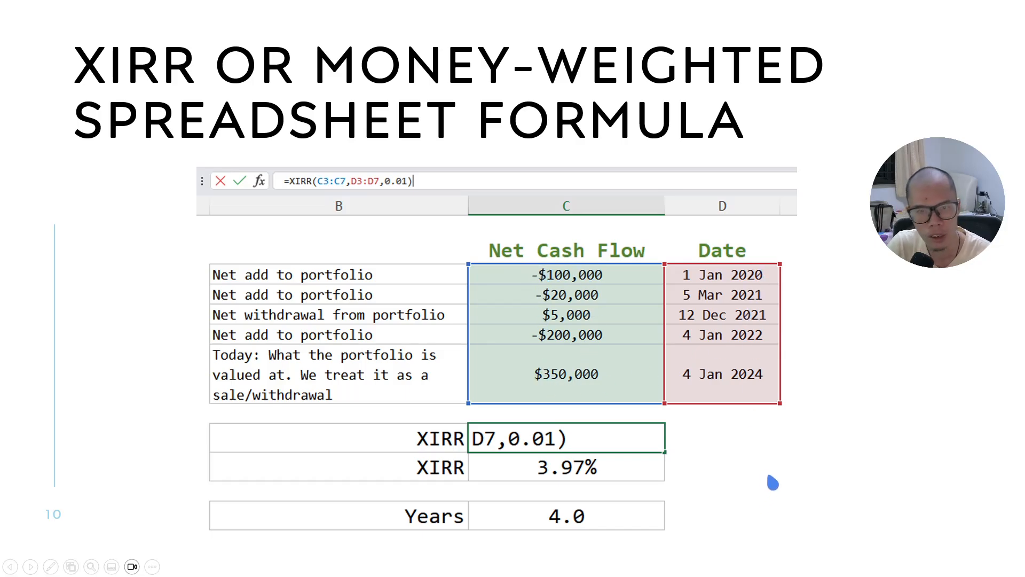
{"action": "key", "text": "alt+Tab"}
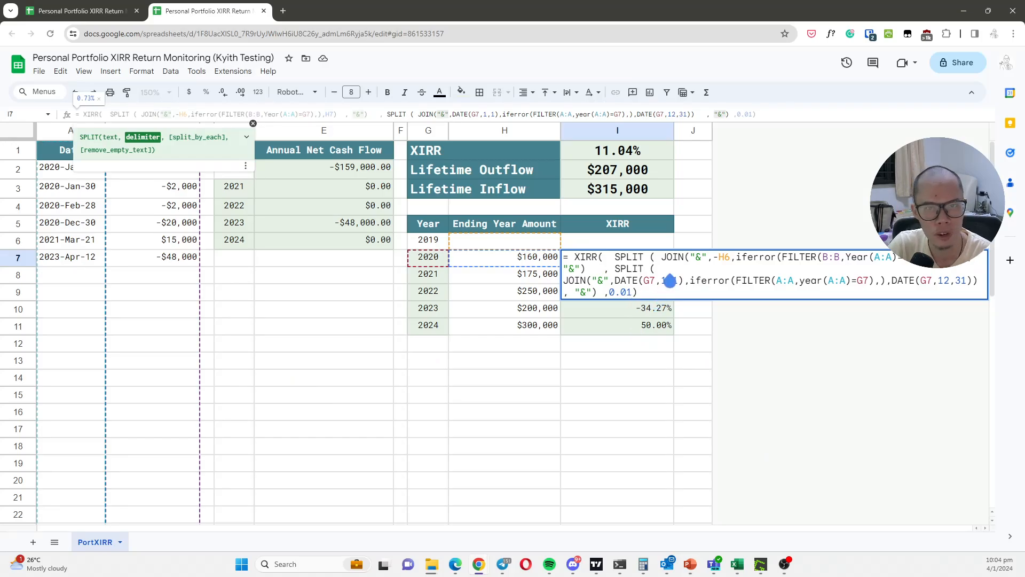
{"action": "left_click_drag", "start_coordinate": [767, 114], "coordinate": [69, 136]}
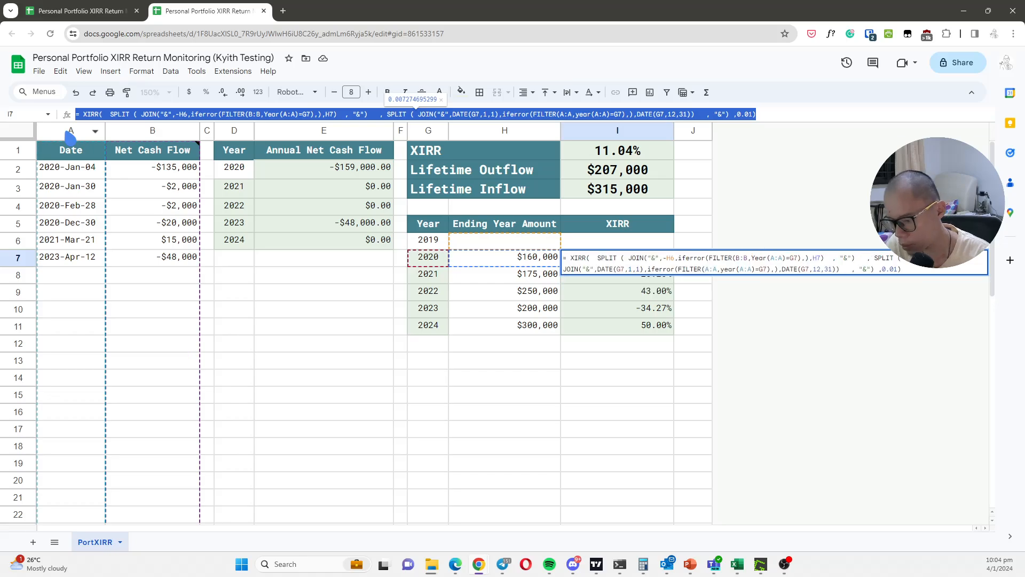
{"action": "key", "text": "Escape"}
{"action": "key", "text": "super"}
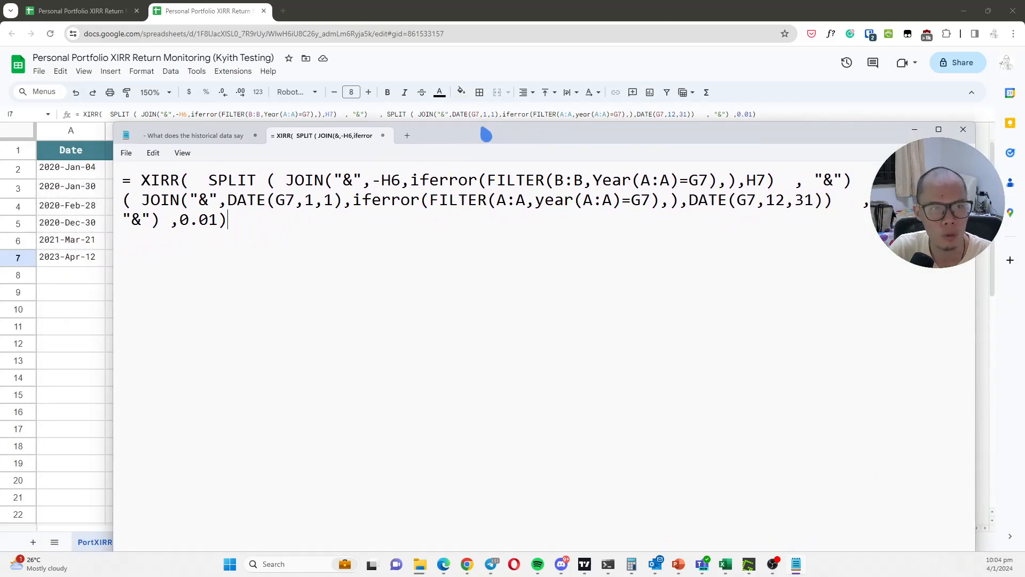
Break the formula in Notepad into separate blocks for the XIRR opening, each of the two SPLIT arguments and the closing 0.01 guess
{"action": "left_click", "coordinate": [208, 180]}
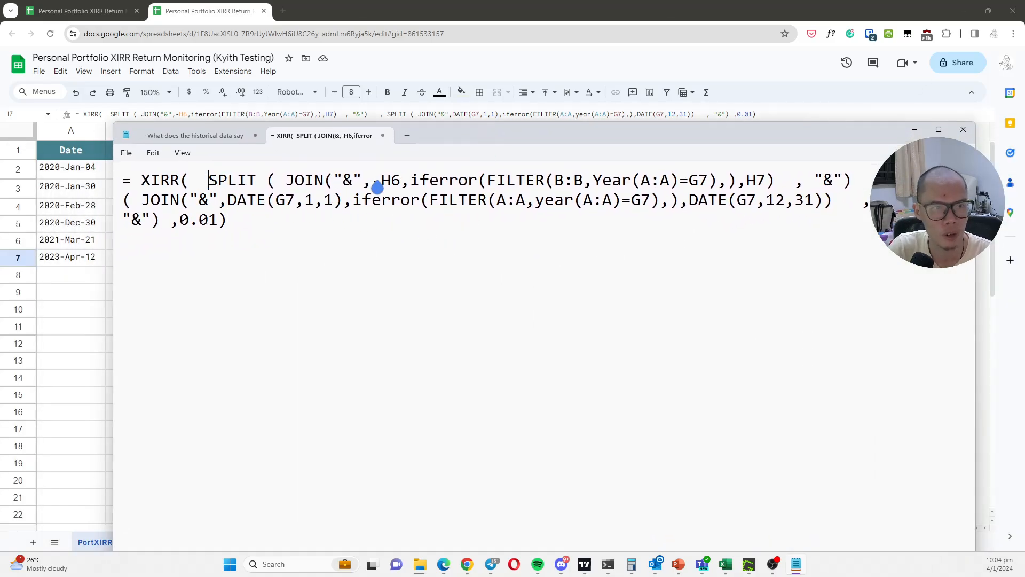
{"action": "key", "text": "Return"}
{"action": "key", "text": "Return"}
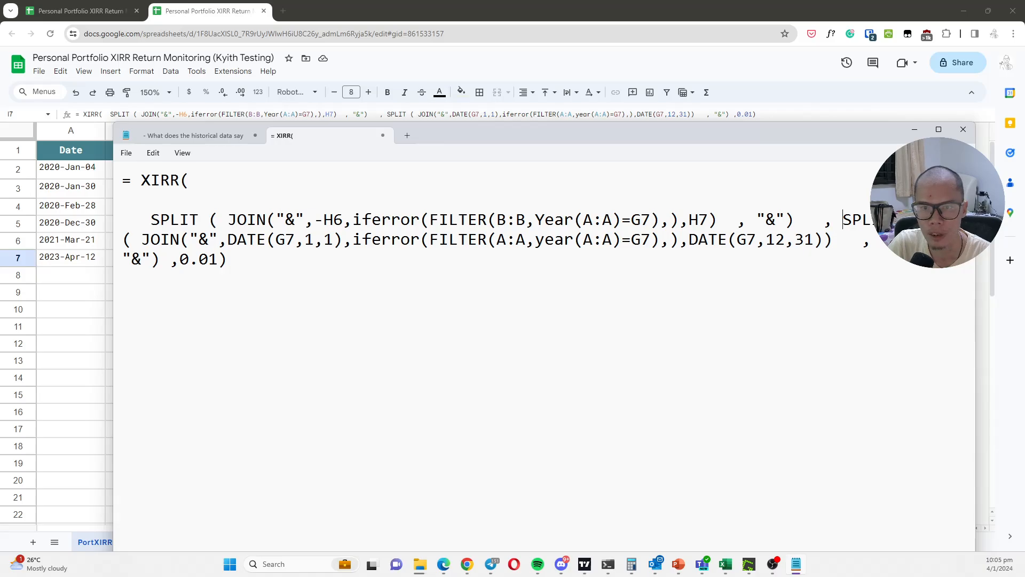
{"action": "key", "text": "Return"}
{"action": "key", "text": "Return"}
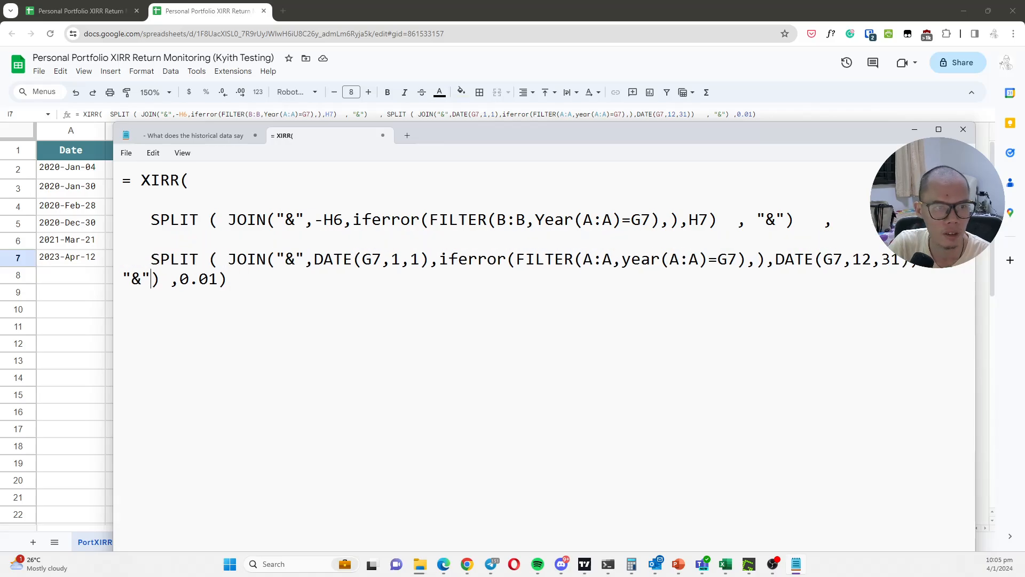
{"action": "key", "text": "Return"}
{"action": "key", "text": "Return"}
{"action": "key", "text": "Return"}
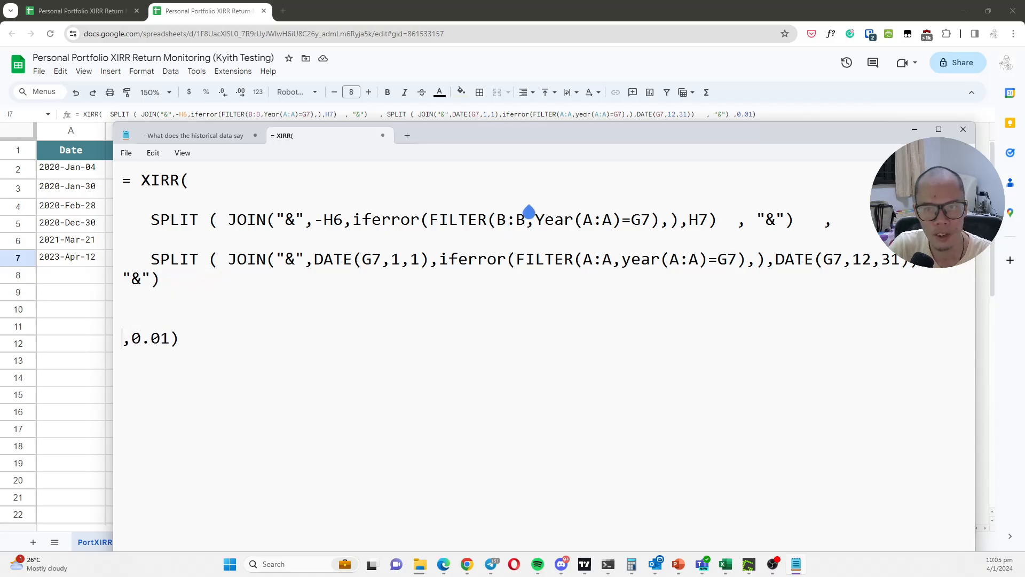
Highlight the first SPLIT argument in Notepad for examination, and move the Notepad window down to uncover the spreadsheet's tables
{"action": "left_click", "coordinate": [822, 222]}
{"action": "key", "text": "shift+Home"}
{"action": "left_click_drag", "start_coordinate": [302, 207], "coordinate": [150, 220]}
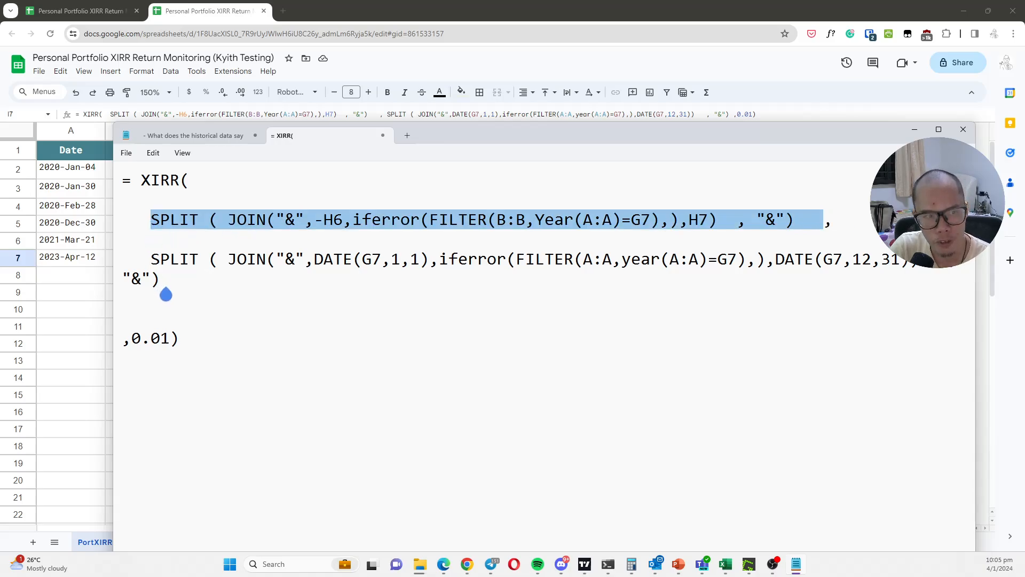
{"action": "left_click", "coordinate": [945, 270]}
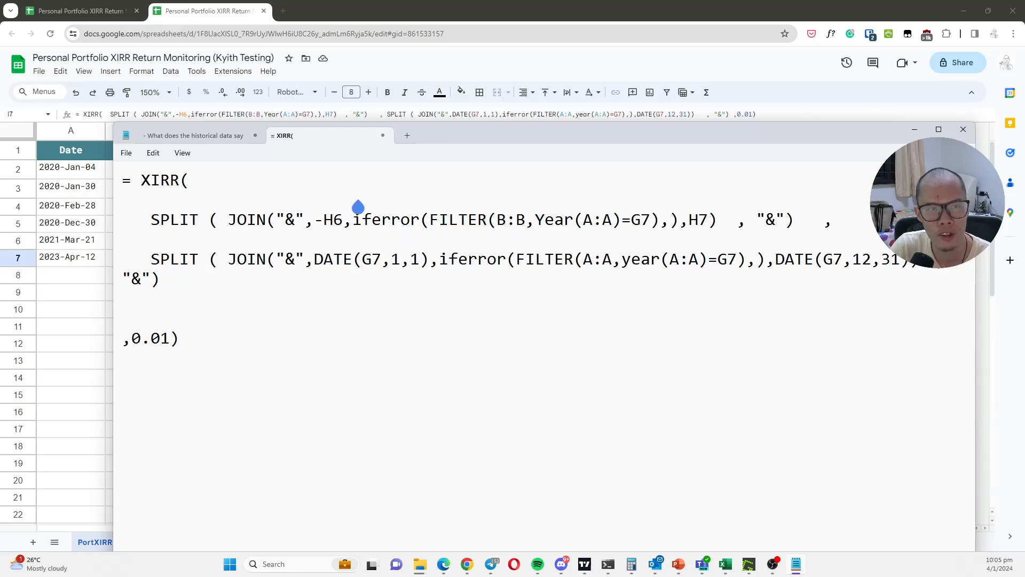
{"action": "left_click_drag", "start_coordinate": [506, 140], "coordinate": [565, 336]}
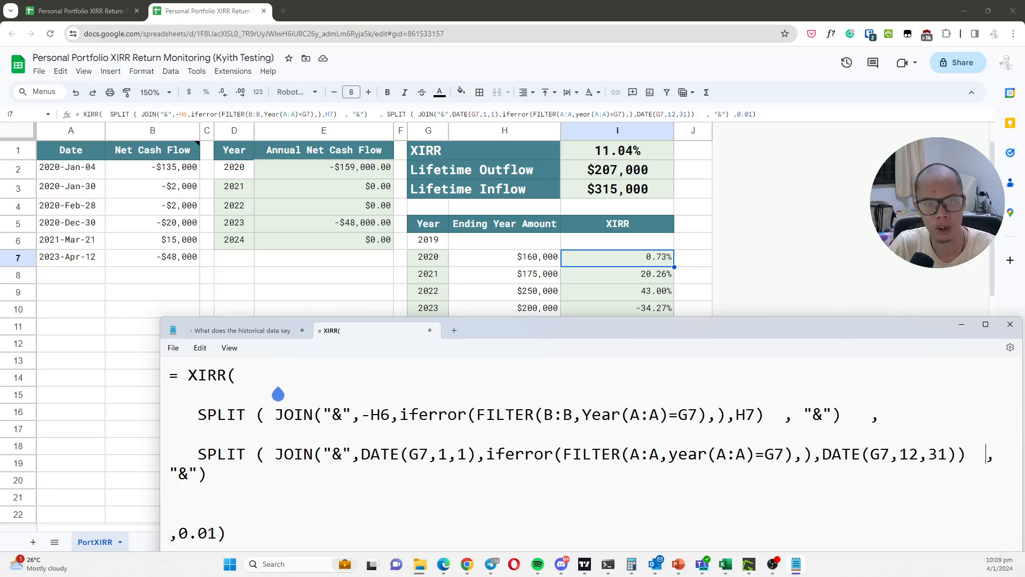
Return to the spreadsheet and copy the full overall XIRR formula from I1, leaving the cell unchanged
{"action": "left_click", "coordinate": [736, 263]}
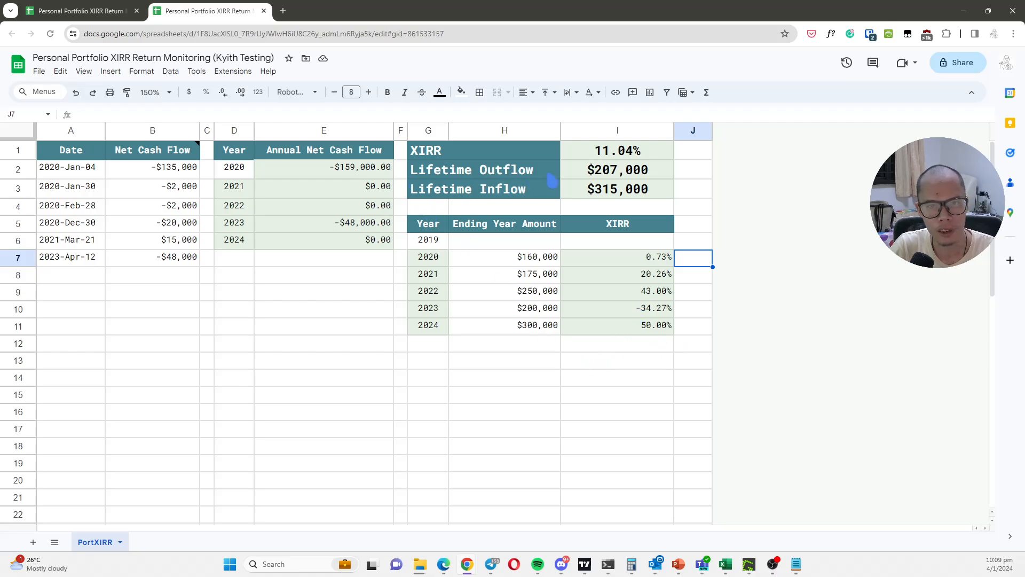
{"action": "left_click", "coordinate": [624, 157]}
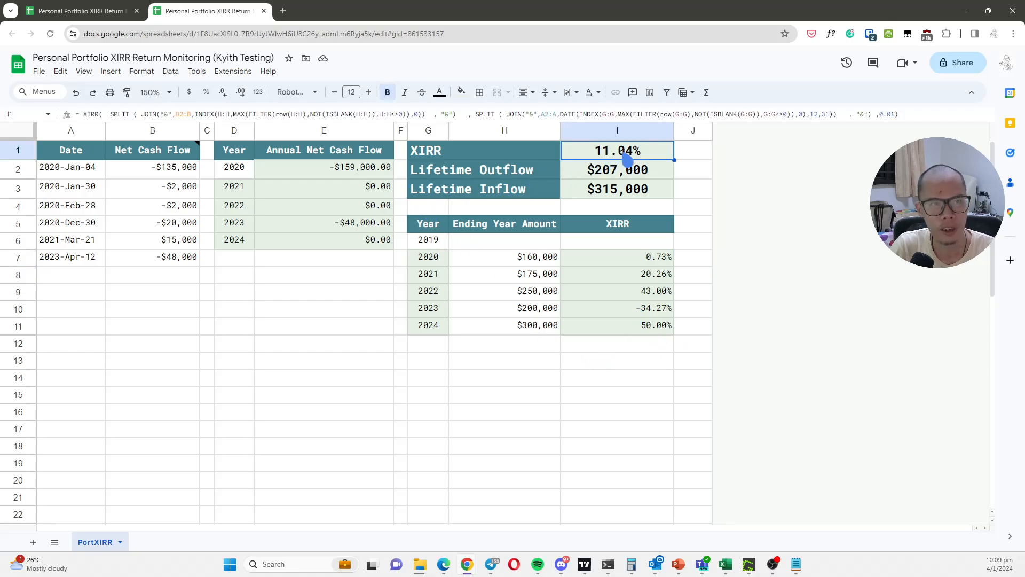
{"action": "left_click", "coordinate": [618, 114]}
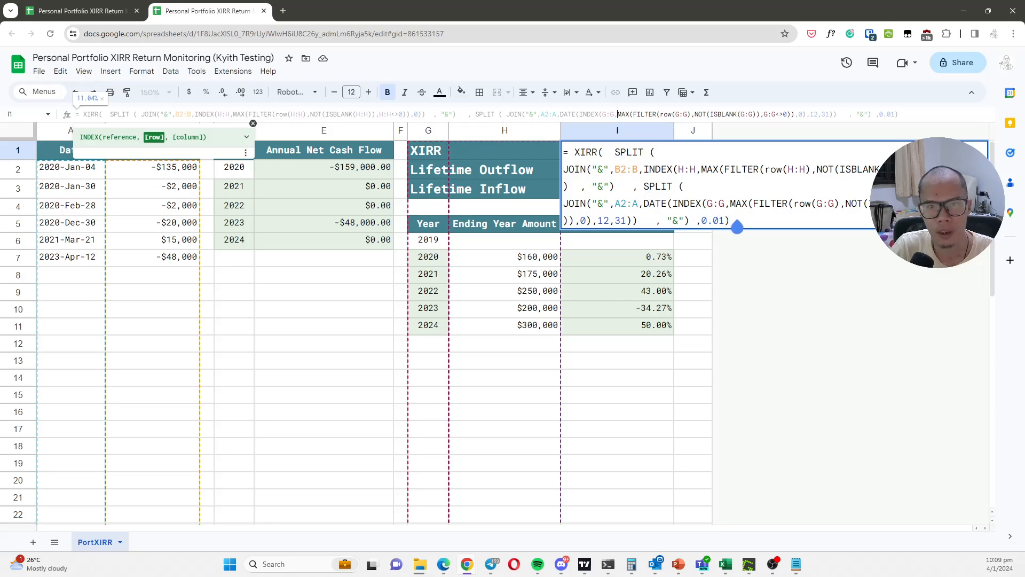
{"action": "left_click_drag", "start_coordinate": [730, 221], "coordinate": [517, 163]}
{"action": "key", "text": "ctrl+c"}
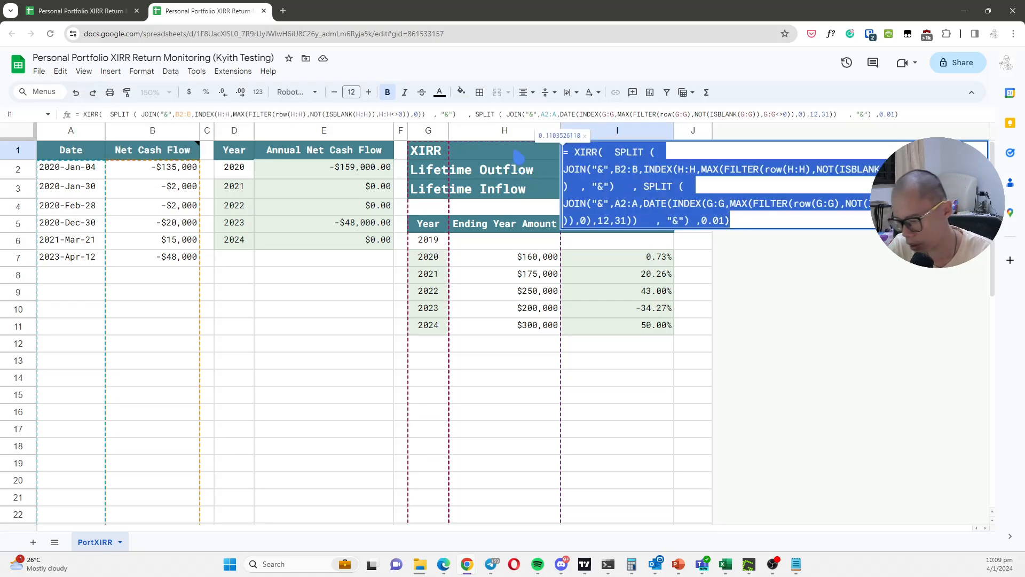
{"action": "key", "text": "Escape"}
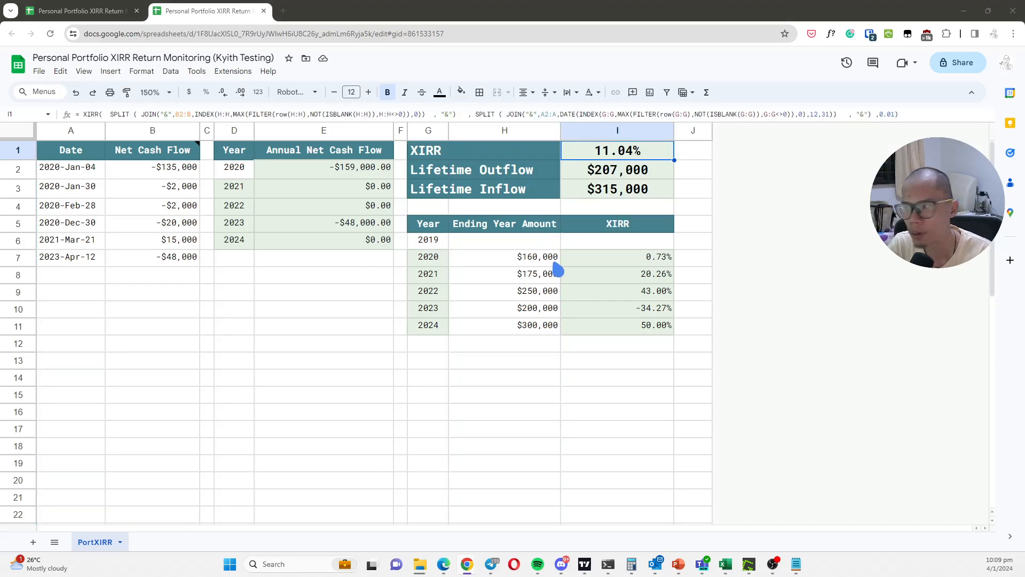
Paste the copied overall XIRR formula into a new Notepad tab, with the window moved up over the spreadsheet
{"action": "key", "text": "alt+Tab"}
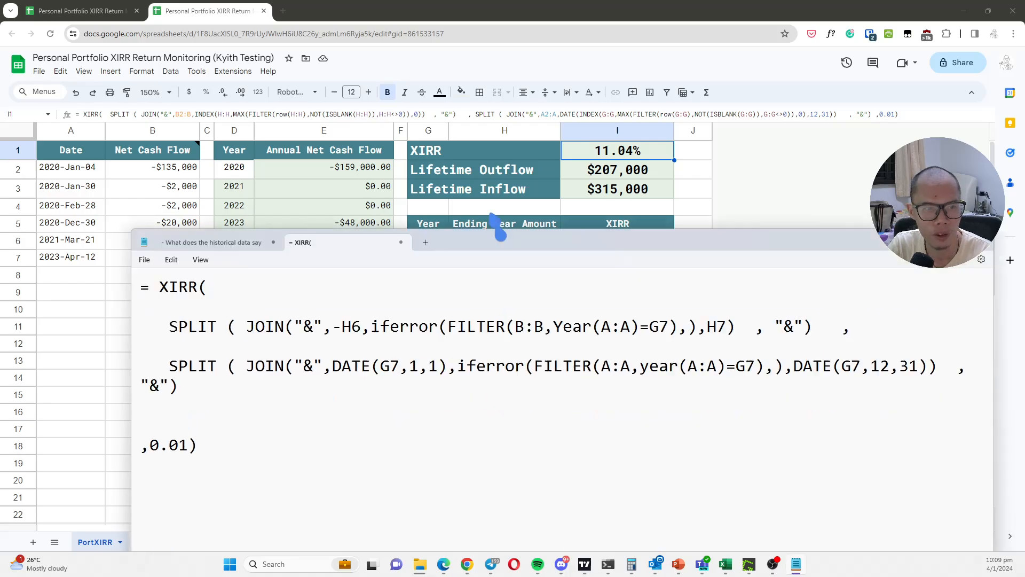
{"action": "left_click_drag", "start_coordinate": [495, 231], "coordinate": [474, 173]}
{"action": "left_click", "coordinate": [405, 185]}
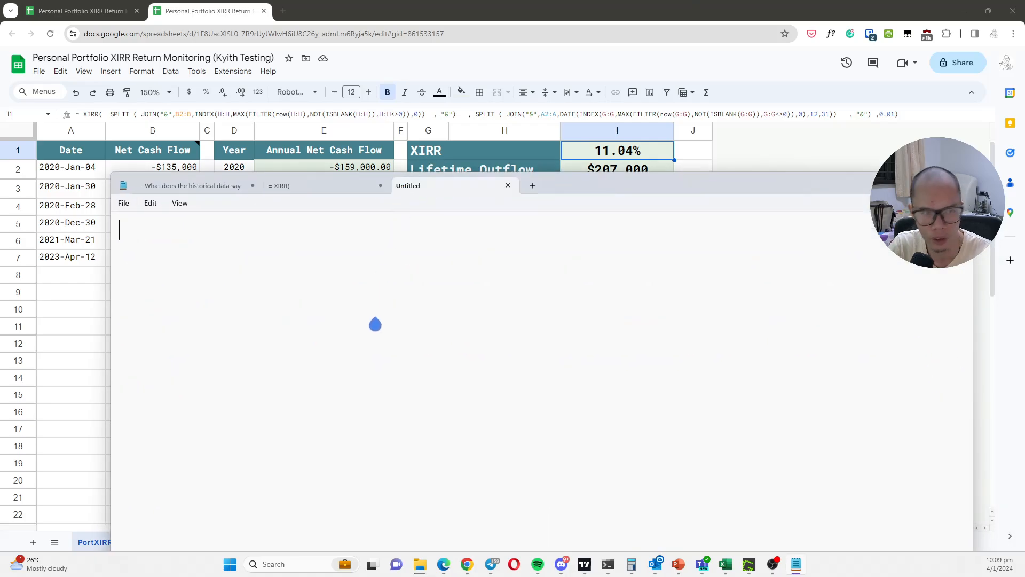
{"action": "key", "text": "ctrl+v"}
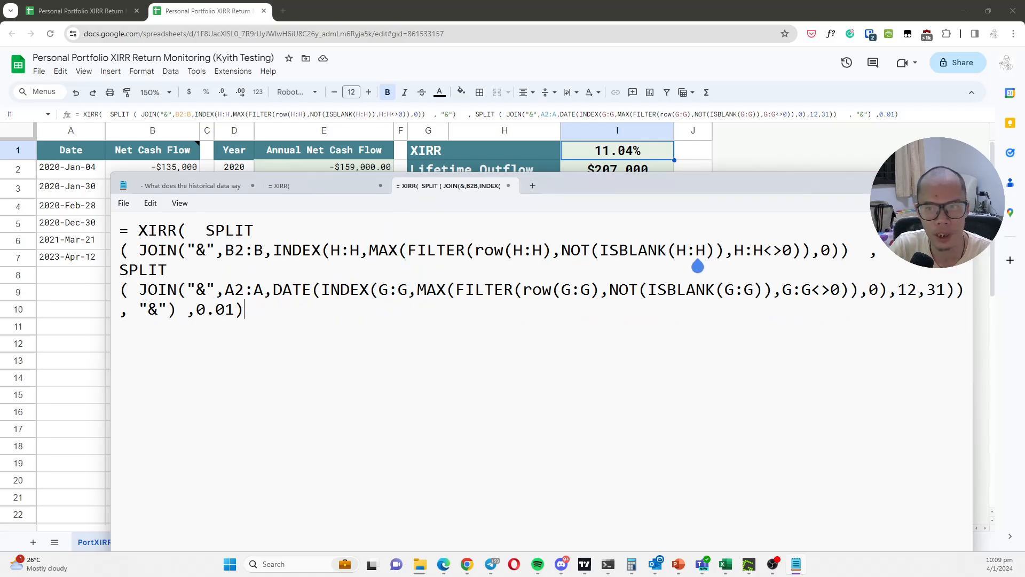
Break the overall XIRR formula in Notepad so that each of its two SPLIT arguments starts its own block below the XIRR opening
{"action": "left_click", "coordinate": [205, 237]}
{"action": "key", "text": "Return"}
{"action": "key", "text": "Return"}
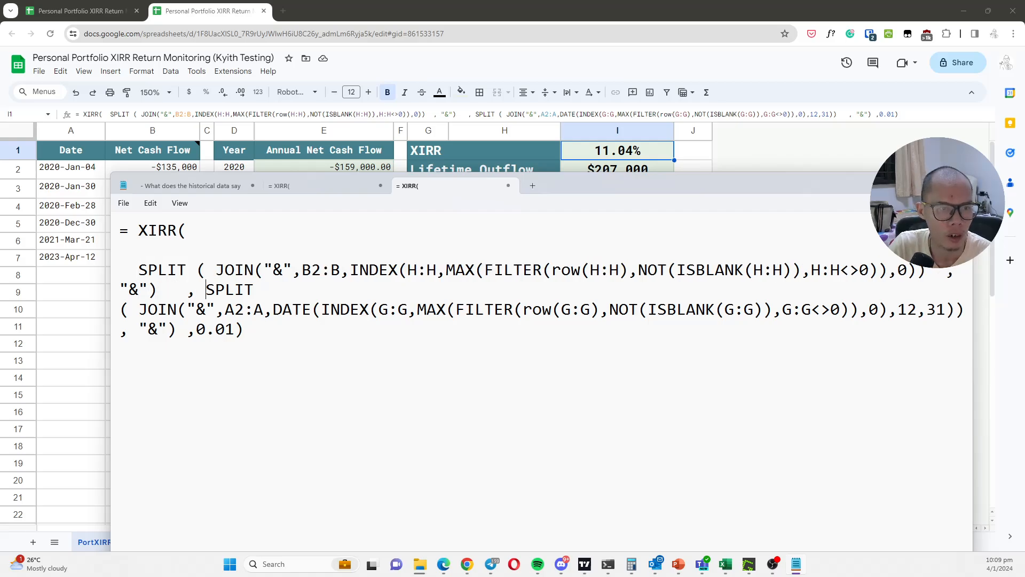
{"action": "left_click", "coordinate": [206, 289]}
{"action": "key", "text": "Return"}
{"action": "key", "text": "Return"}
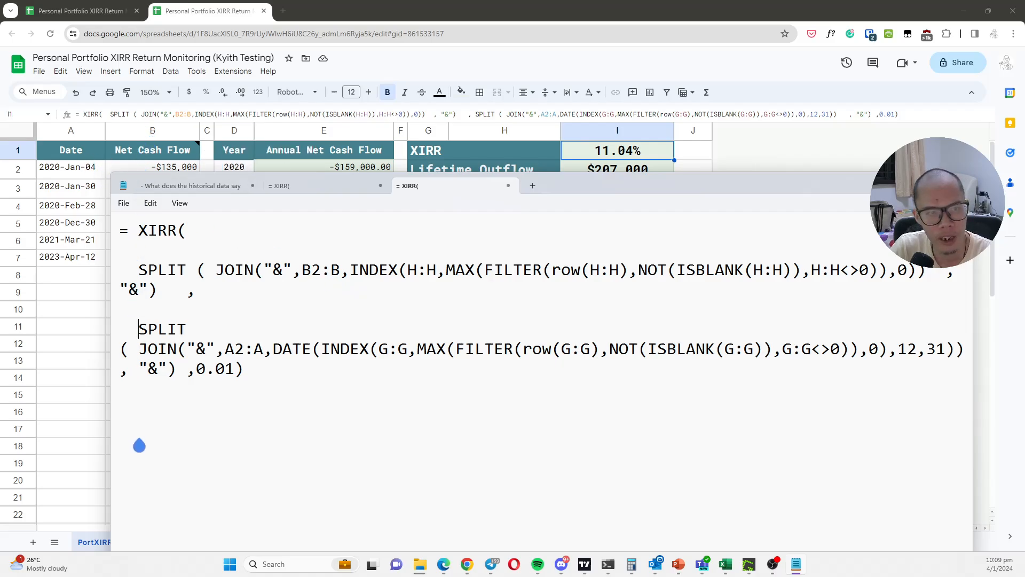
Examine the Net Cash Flow entries from B2 to B7 that the B2:B range covers, and return to the Notepad formula
{"action": "left_click", "coordinate": [143, 169]}
{"action": "scroll", "coordinate": [153, 457], "scroll_direction": "down", "scroll_amount": 3}
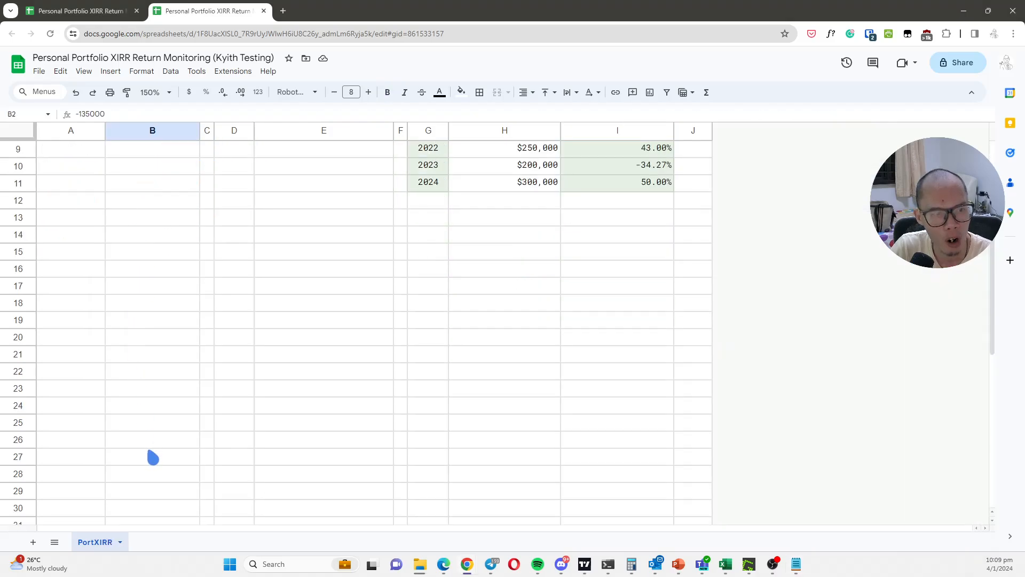
{"action": "scroll", "coordinate": [154, 427], "scroll_direction": "up", "scroll_amount": 3}
{"action": "left_click", "coordinate": [165, 271]}
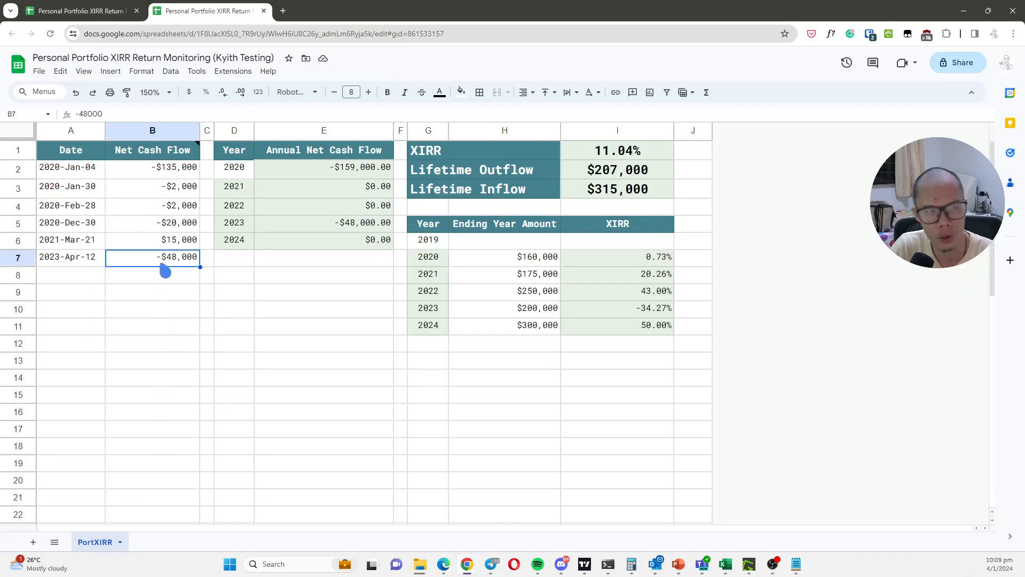
{"action": "key", "text": "alt+Tab"}
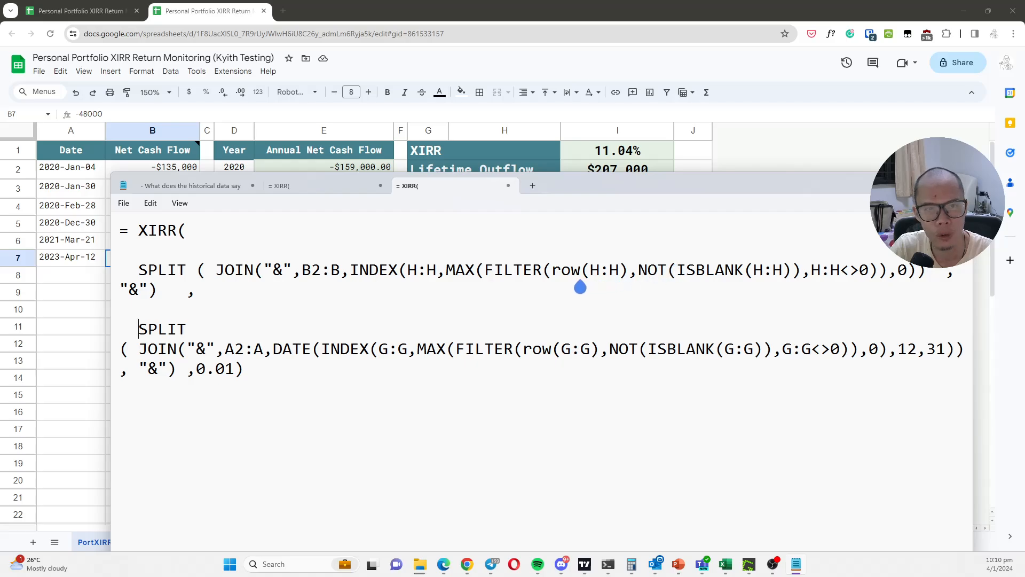
Compare the INDEX parts of the Notepad formula with the latest ending amount in H11 and its year in G11
{"action": "left_click", "coordinate": [600, 168]}
{"action": "left_click", "coordinate": [525, 333]}
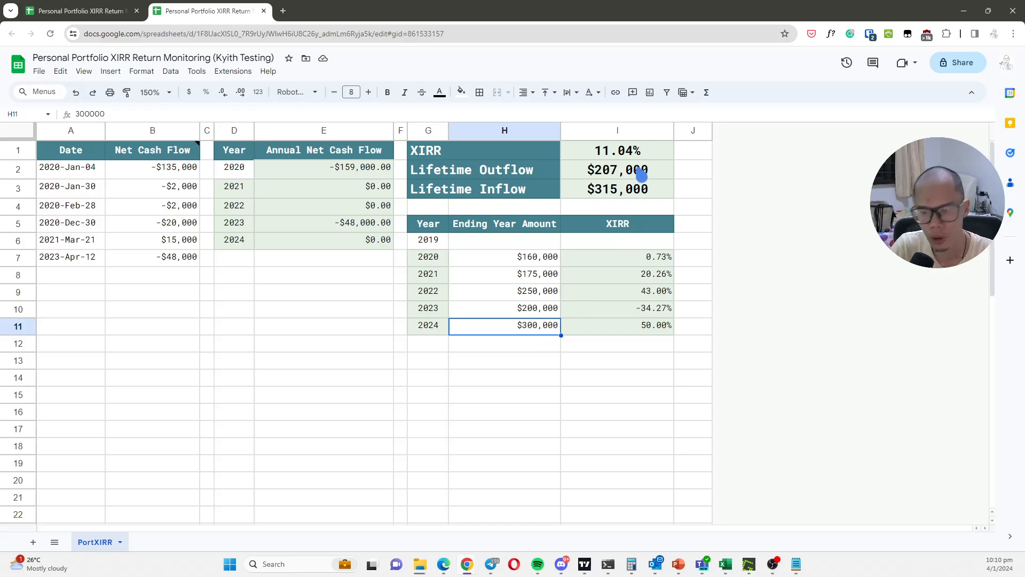
{"action": "key", "text": "alt+Tab"}
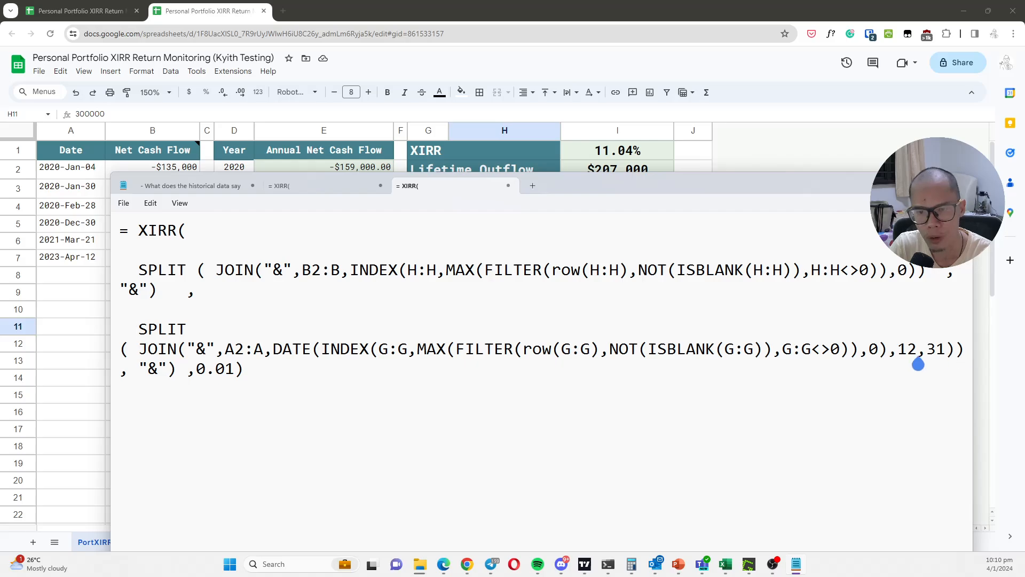
{"action": "key", "text": "alt+Tab"}
{"action": "left_click", "coordinate": [441, 334]}
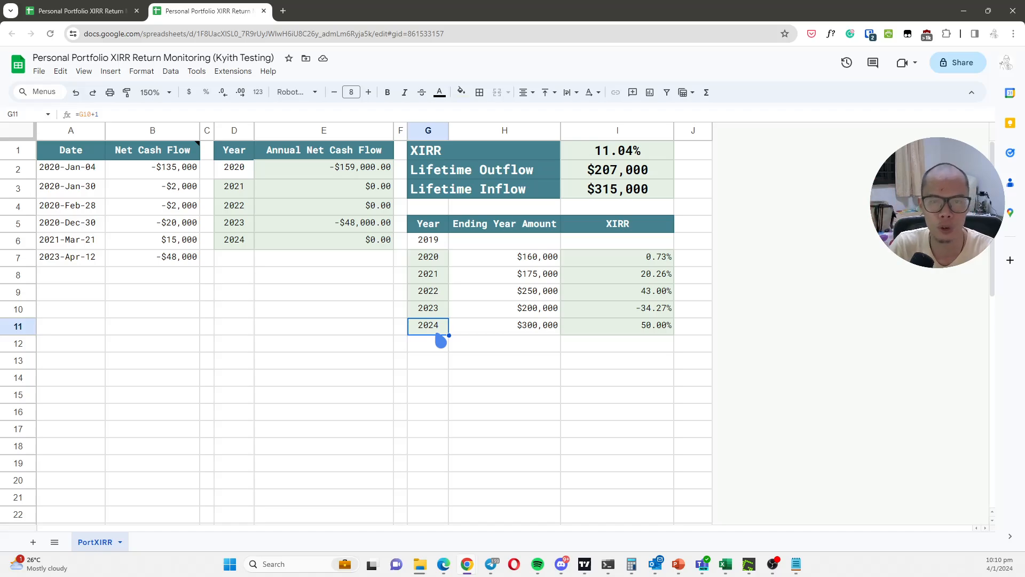
Examine the formulas behind the overall XIRR in I1, Lifetime Outflow in I2 and Lifetime Inflow in I3
{"action": "left_click", "coordinate": [648, 158]}
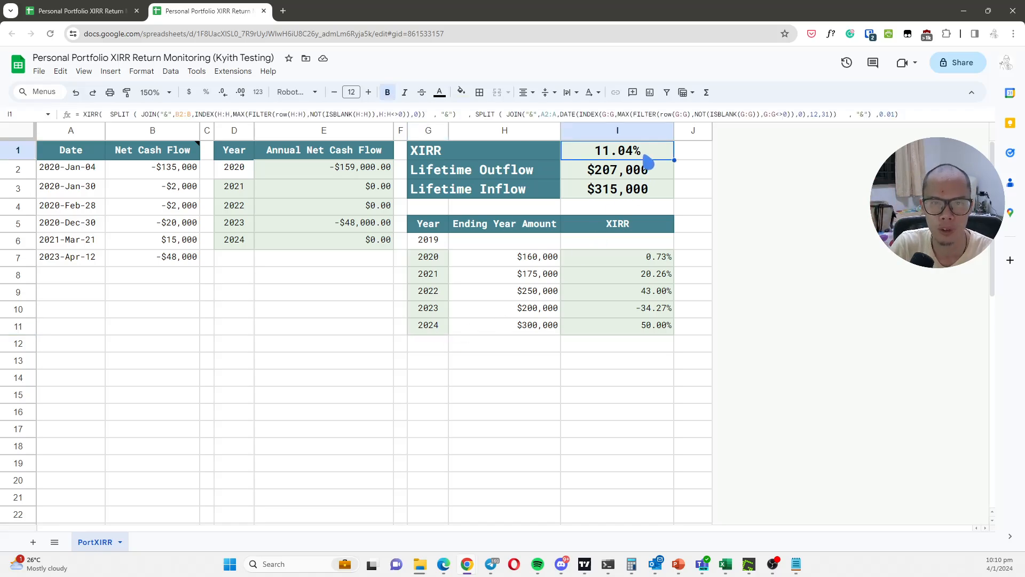
{"action": "left_click", "coordinate": [645, 172]}
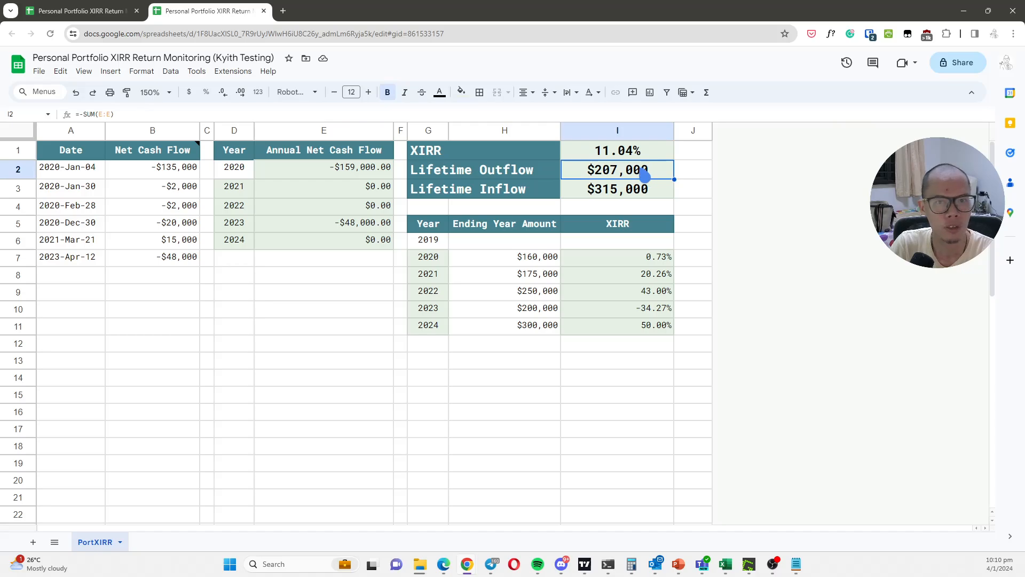
{"action": "key", "text": "Return"}
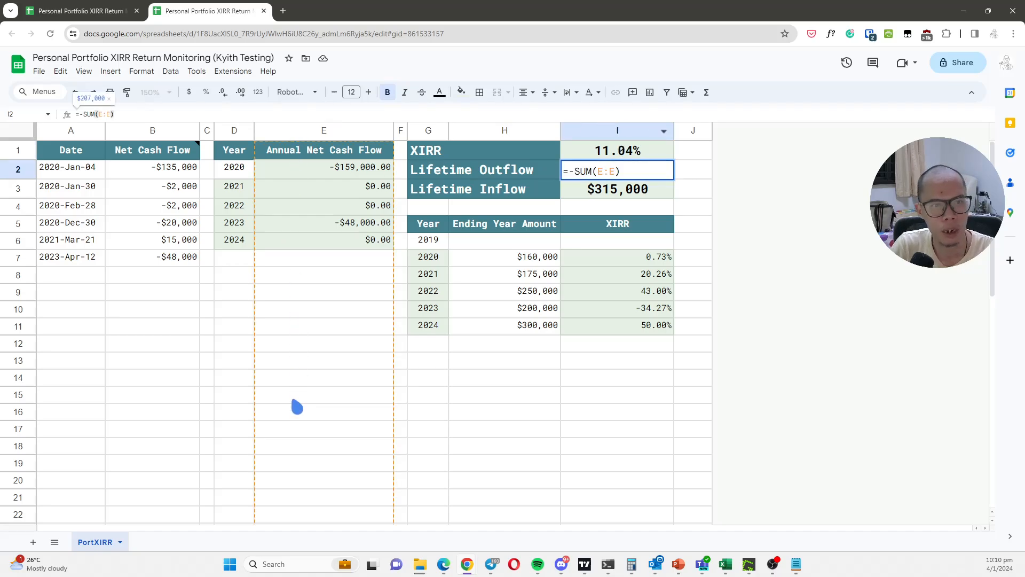
{"action": "key", "text": "Escape"}
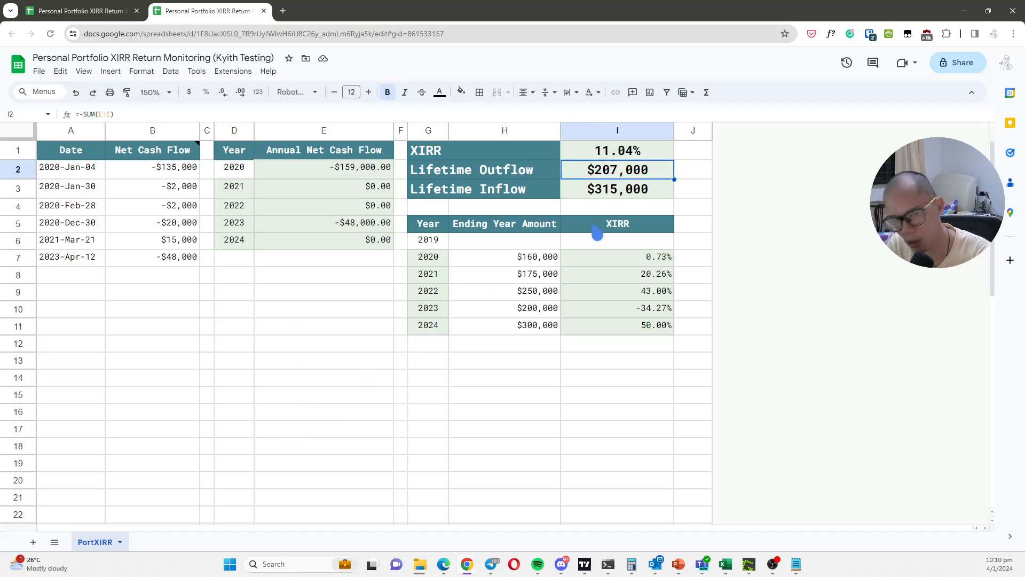
{"action": "left_click", "coordinate": [629, 195]}
{"action": "key", "text": "Return"}
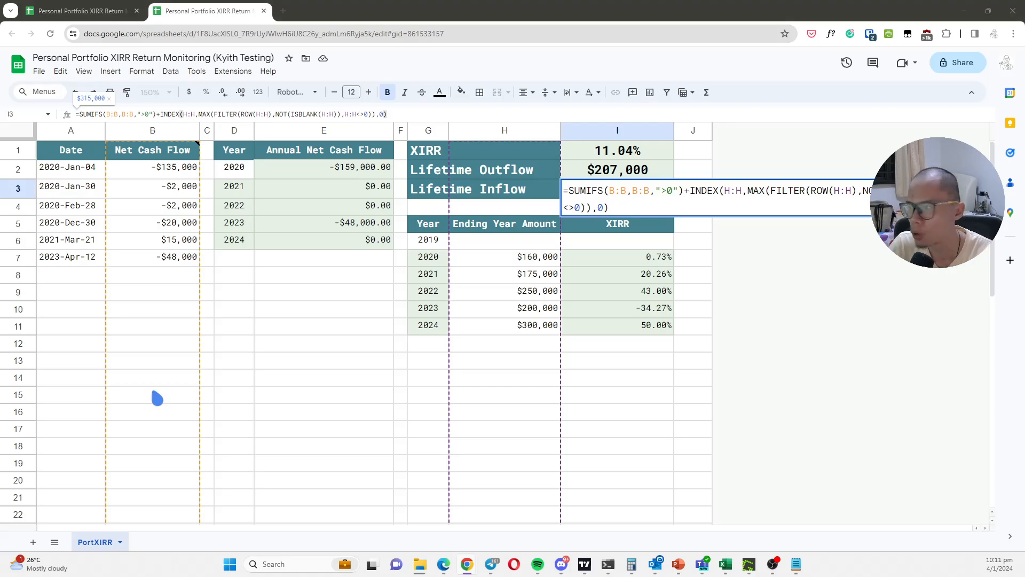
Switch to the presentation to review the "What data we need?" slide, and return to the spreadsheet, leaving the I3 formula unchanged
{"action": "key", "text": "alt+Tab"}
{"action": "key", "text": "Left"}
{"action": "key", "text": "Right"}
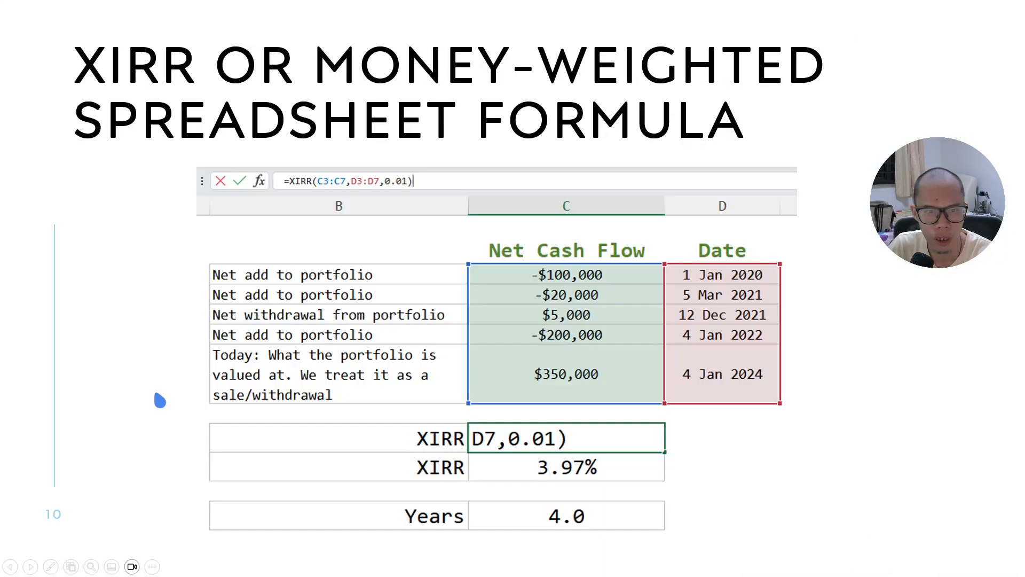
{"action": "key", "text": "Right"}
{"action": "key", "text": "Right"}
{"action": "key", "text": "Right"}
{"action": "key", "text": "Right"}
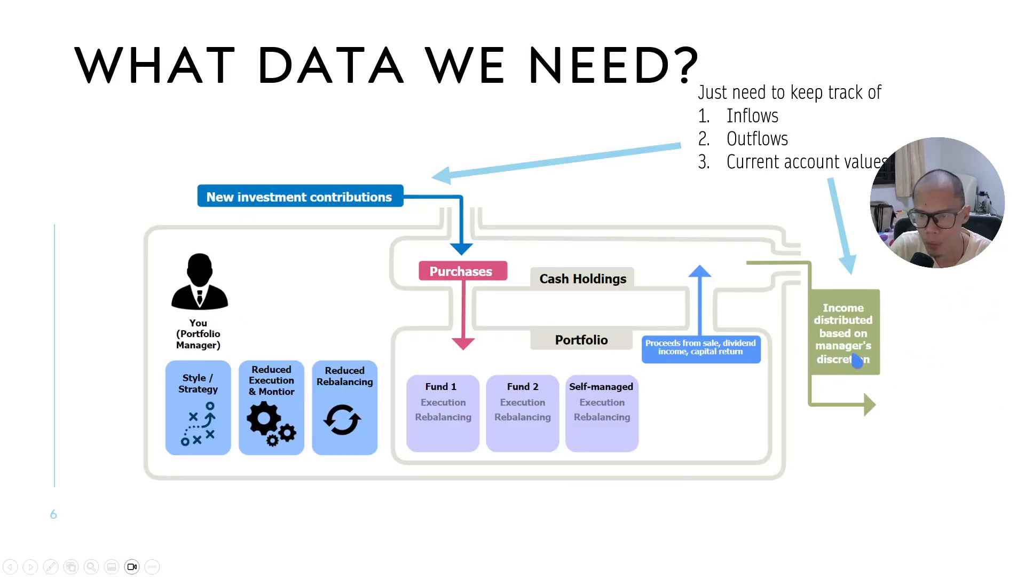
{"action": "key", "text": "alt+Tab"}
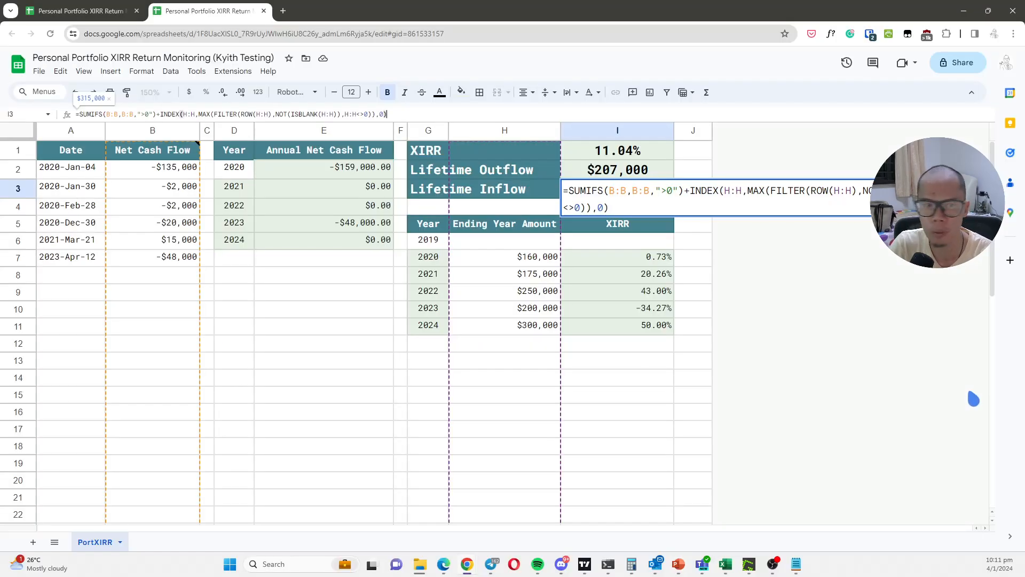
{"action": "key", "text": "Escape"}
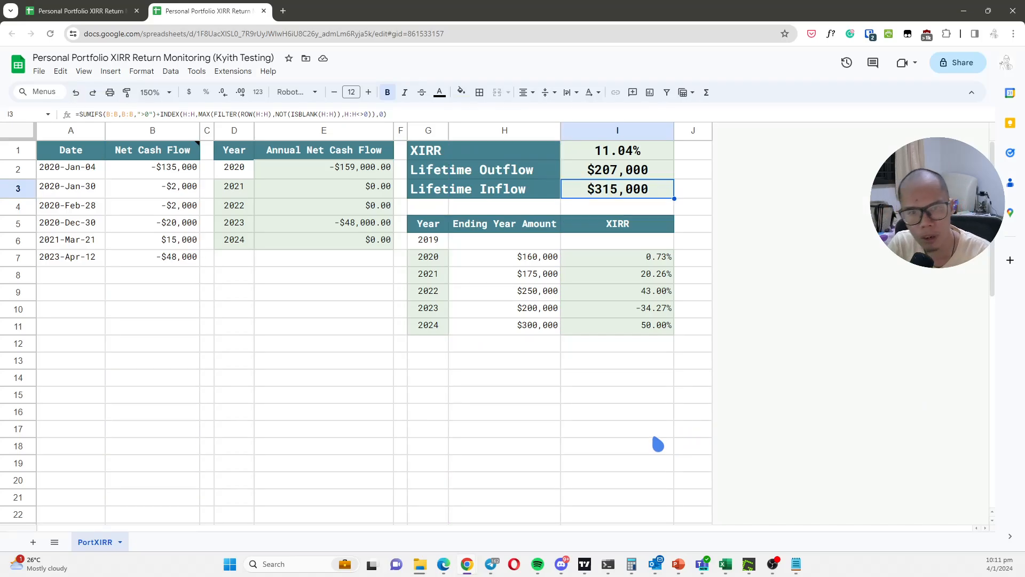
Examine the SUMPRODUCT formula for the 2020 Annual Net Cash Flow in E2, leaving the cell unchanged
{"action": "left_click", "coordinate": [377, 158]}
{"action": "left_click", "coordinate": [378, 167]}
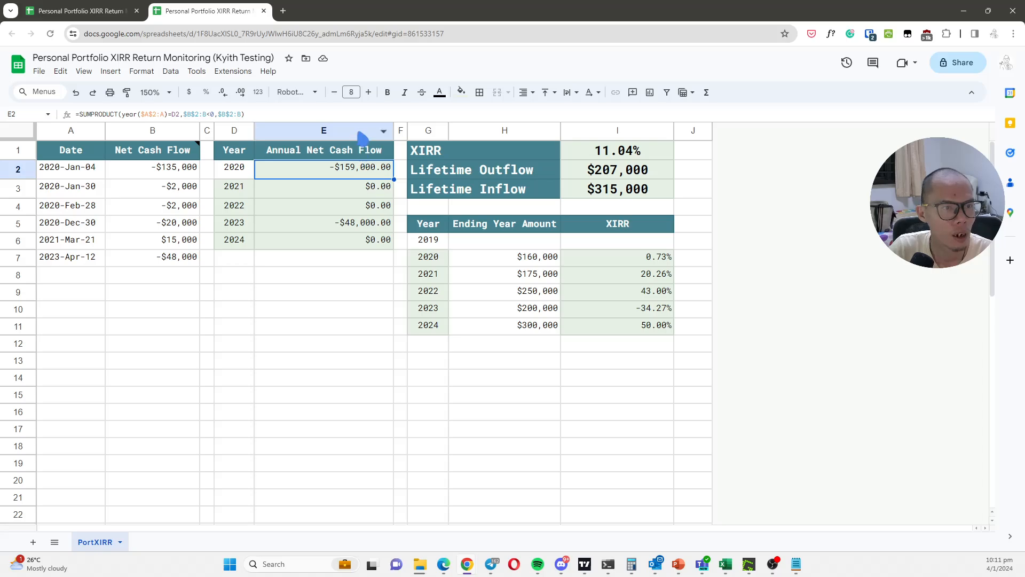
{"action": "key", "text": "F2"}
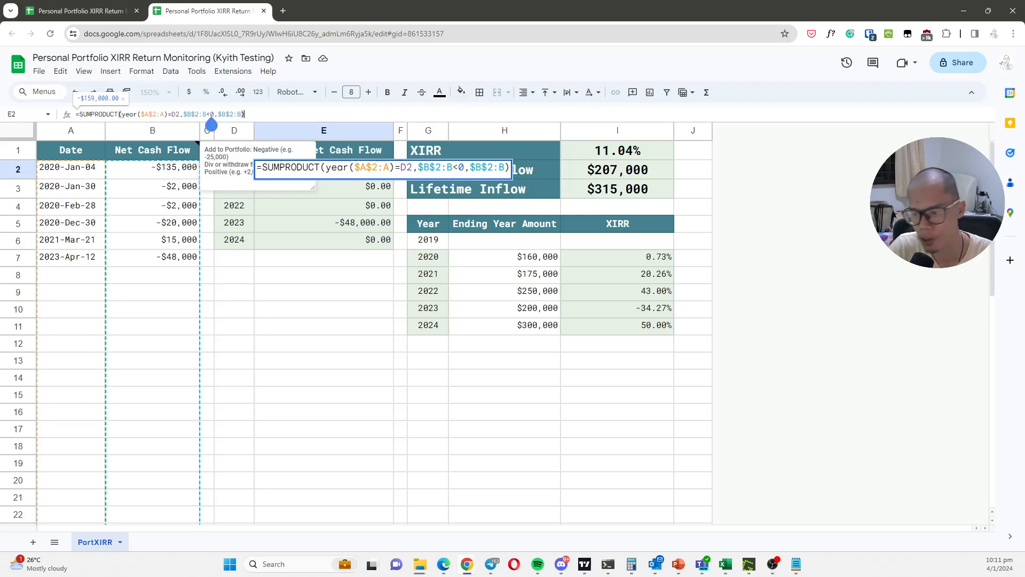
{"action": "key", "text": "Return"}
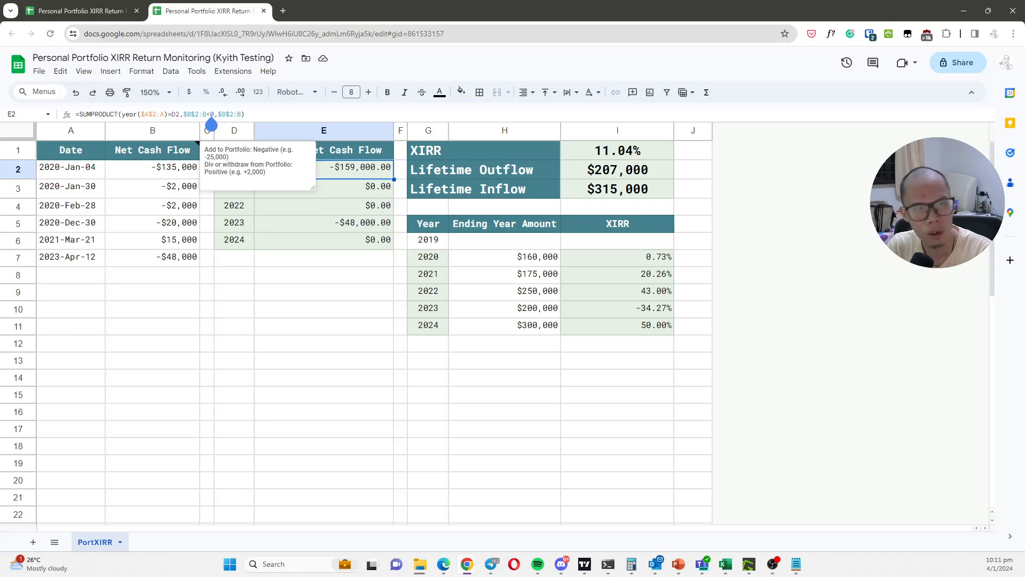
{"action": "left_click", "coordinate": [554, 411]}
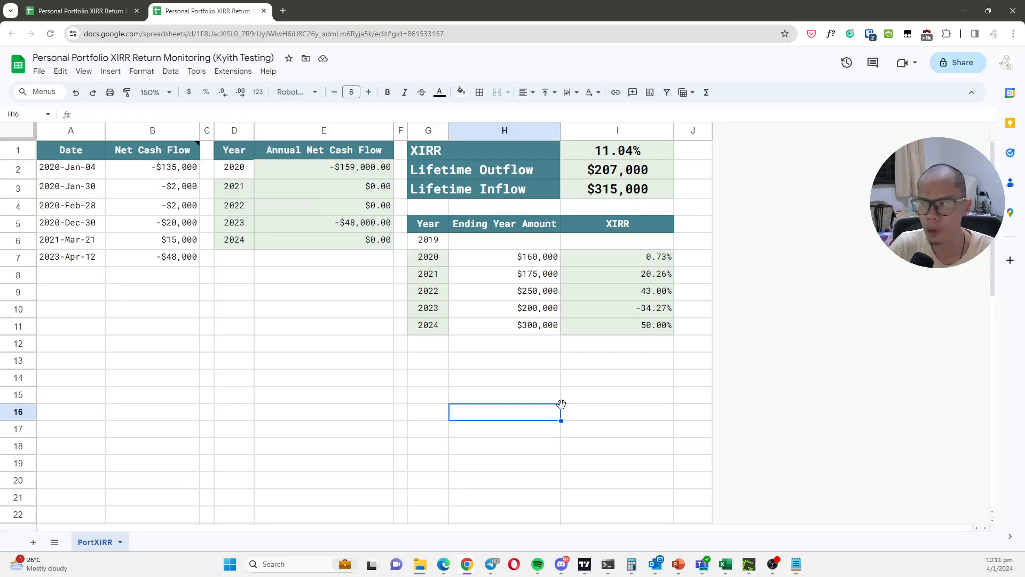